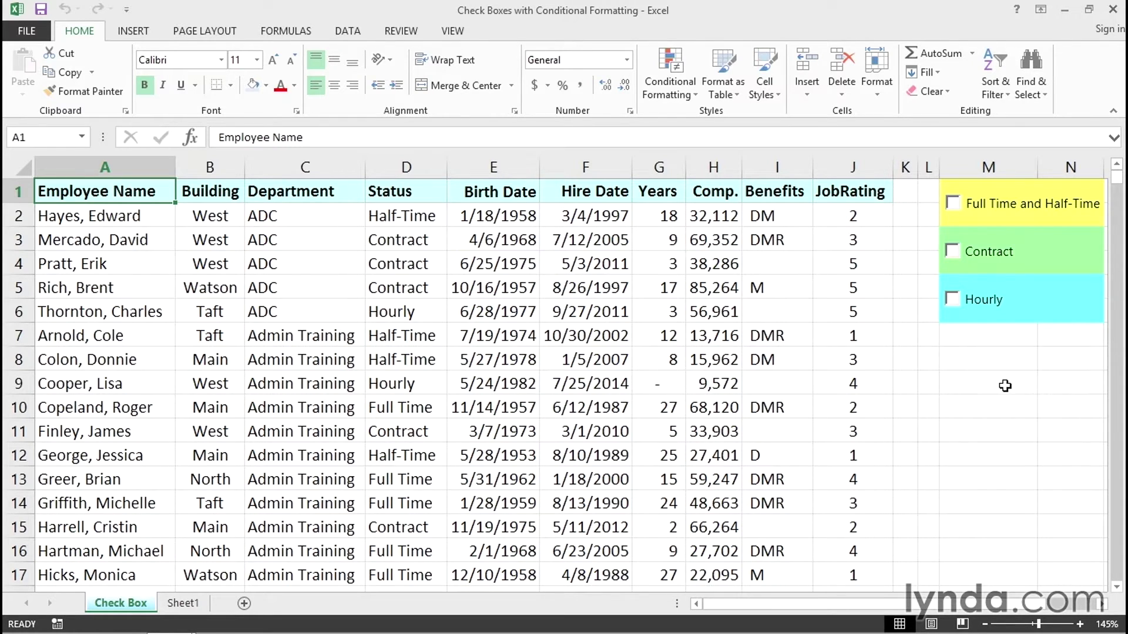
# Toggle the Contract, Hourly and Full Time/Half-Time check boxes, ending with all three ticked.
pyautogui.click(953, 252)
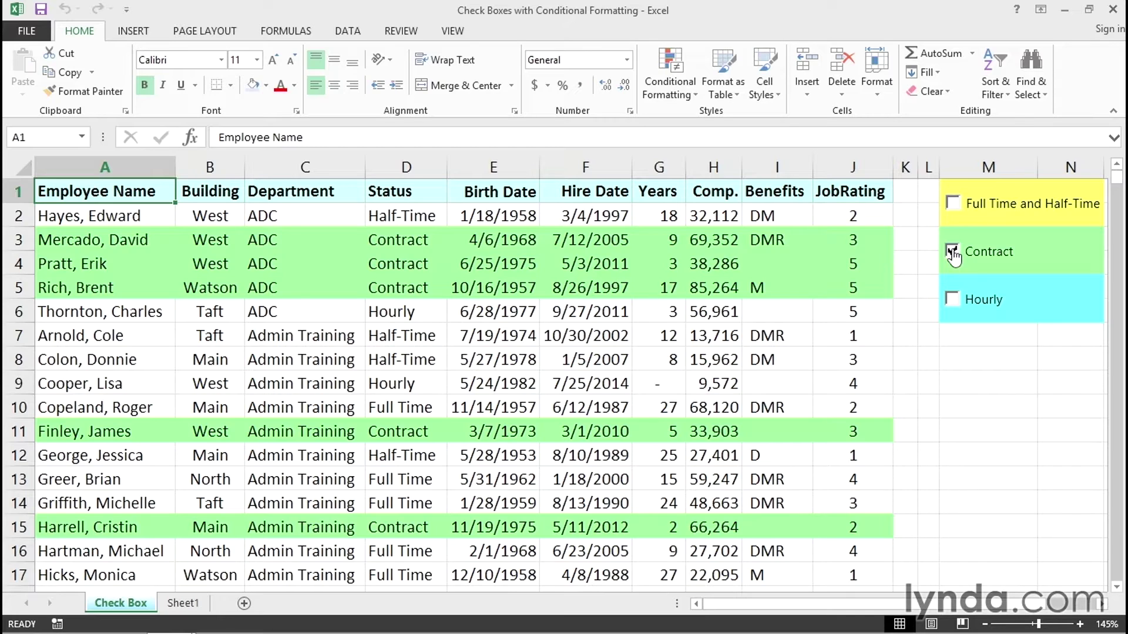
pyautogui.click(952, 301)
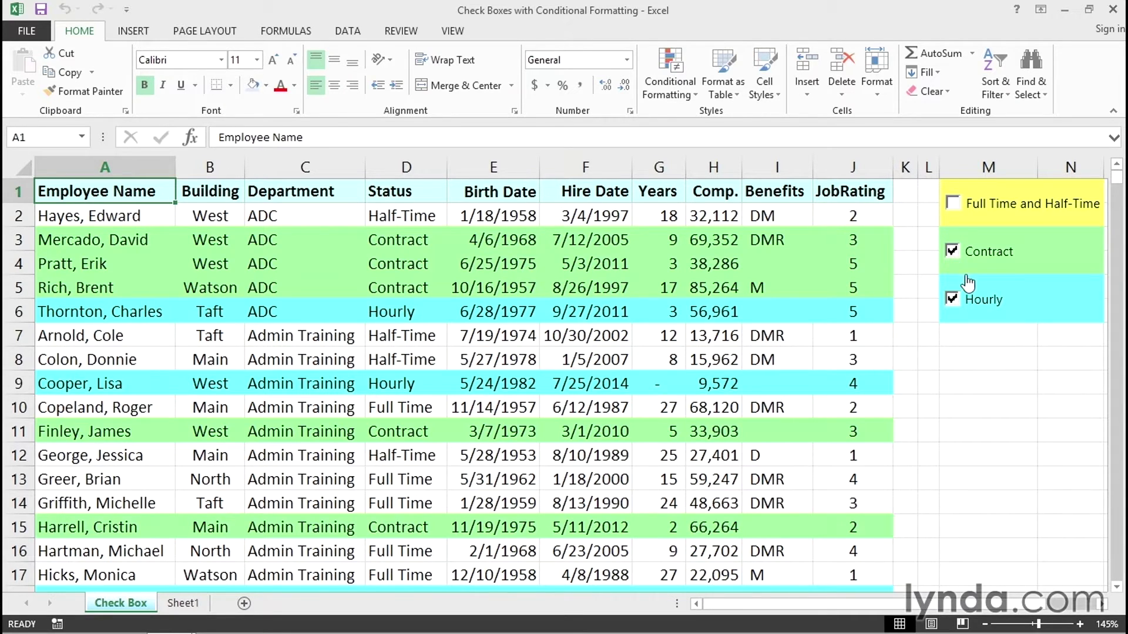
pyautogui.click(952, 253)
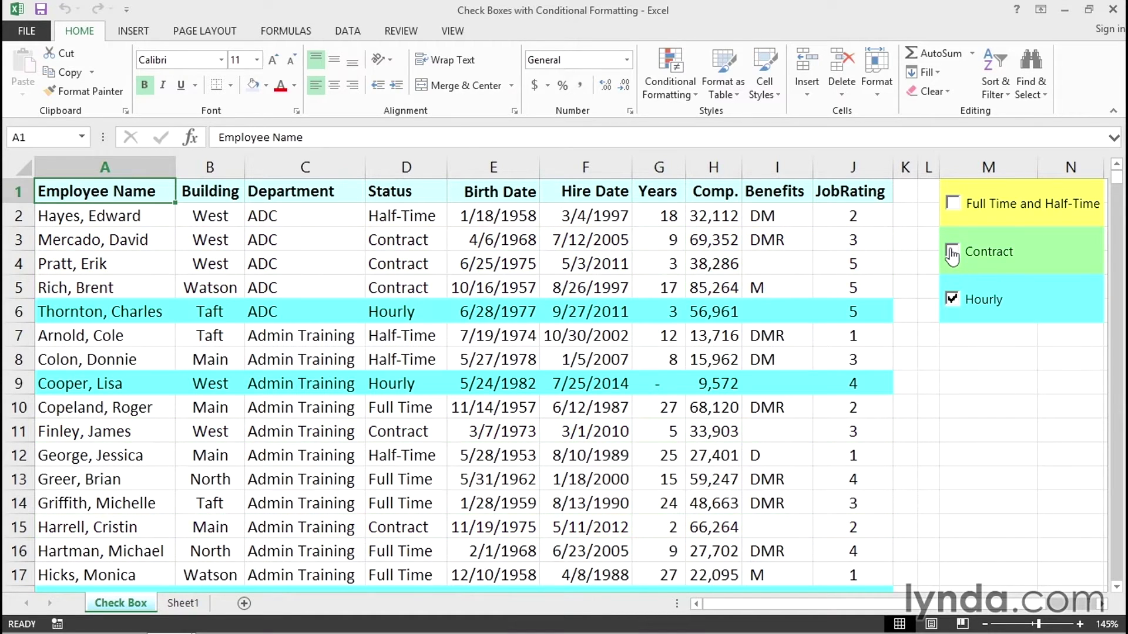
pyautogui.click(952, 205)
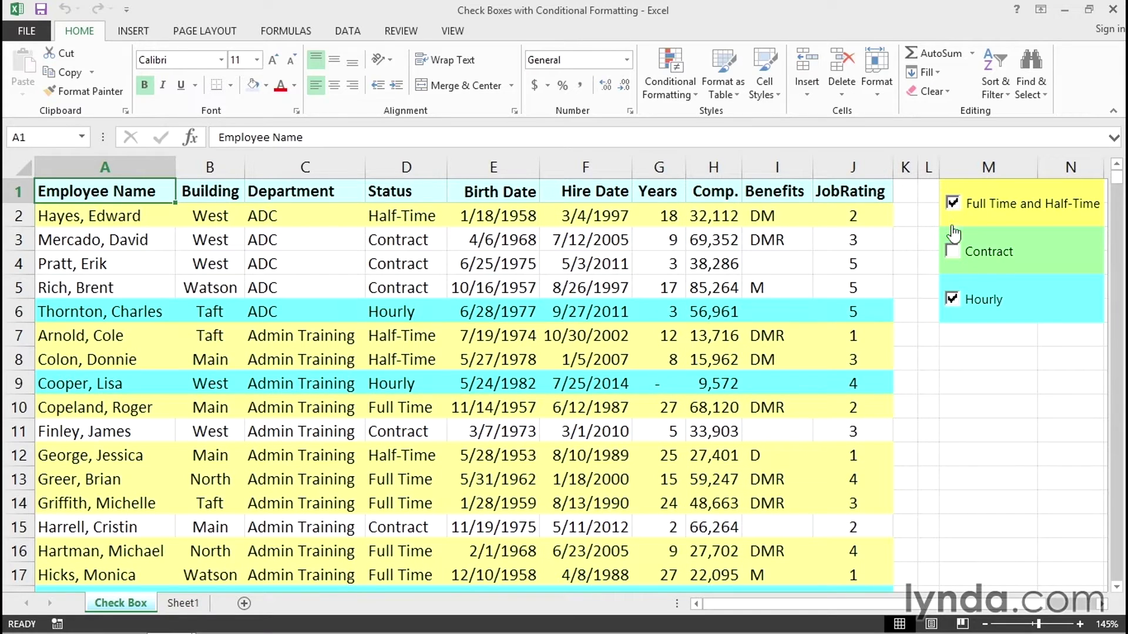
pyautogui.click(951, 253)
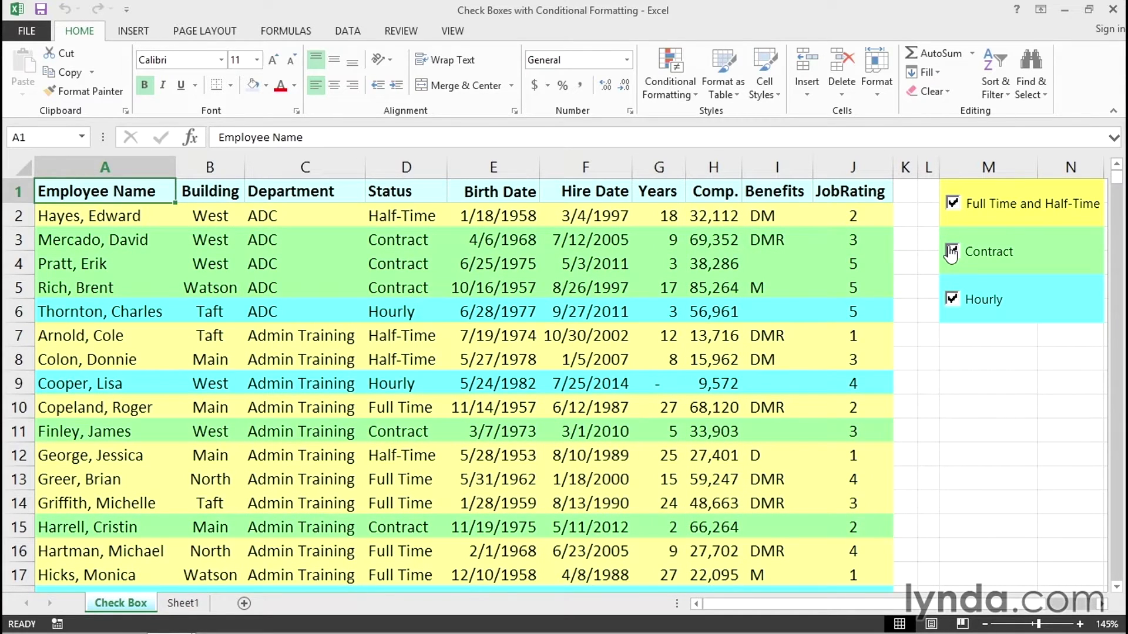
# Clear the Contract and Hourly boxes and widen column M to reveal the linked cells.
pyautogui.click(1102, 605)
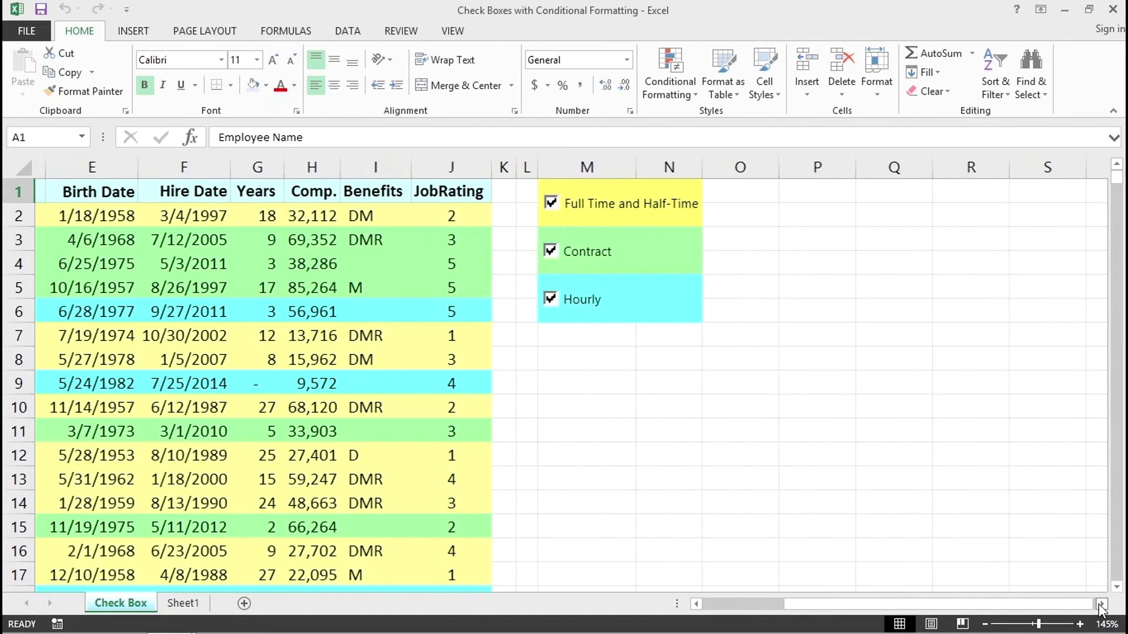
pyautogui.click(539, 252)
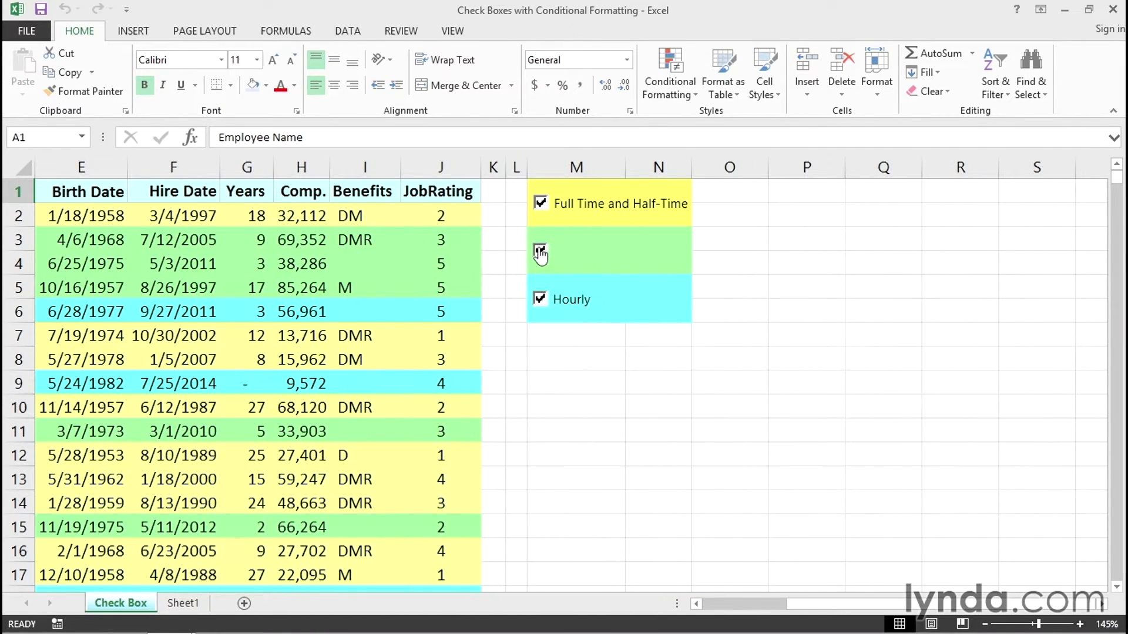
pyautogui.click(540, 300)
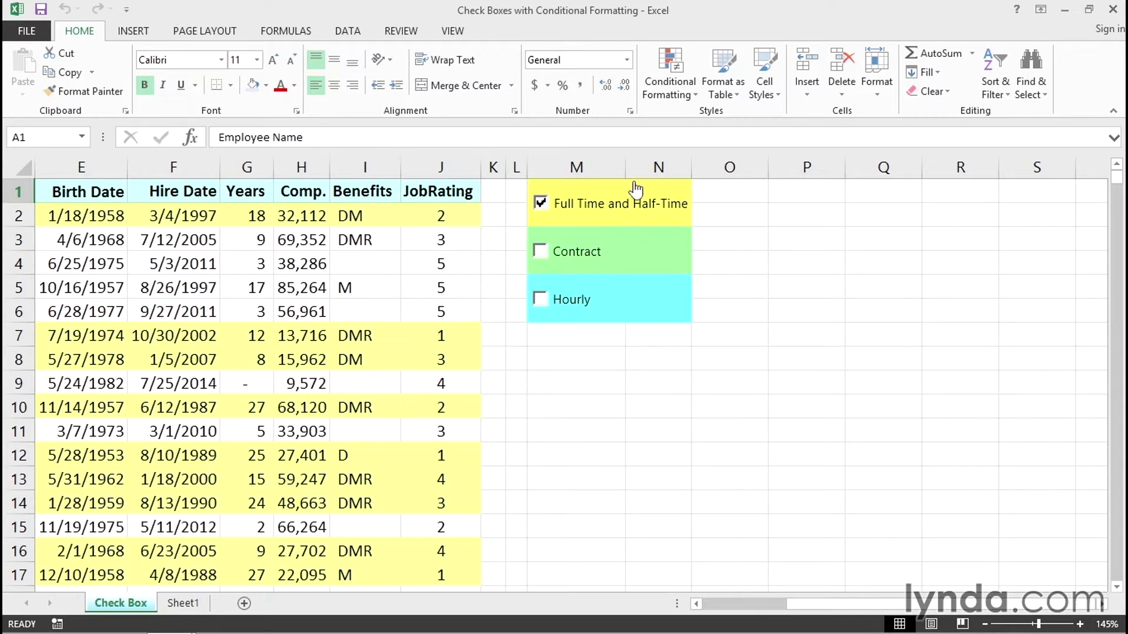
pyautogui.moveTo(625, 168); pyautogui.dragTo(718, 164)
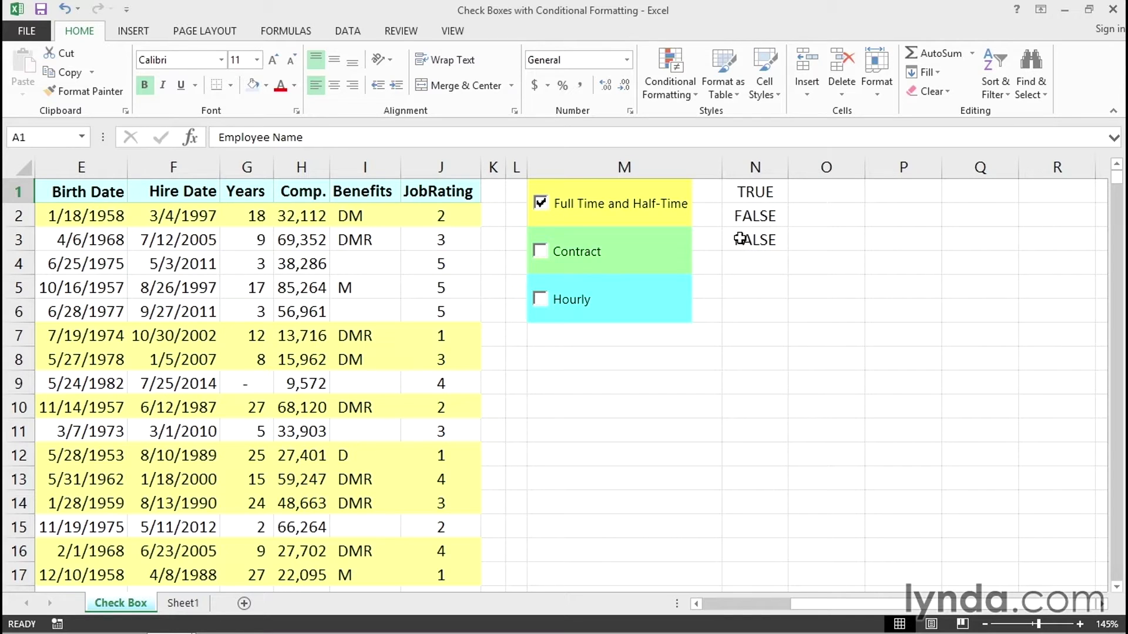
# Leave only Contract ticked and inspect linked cells N1:N3 reading FALSE, TRUE, FALSE.
pyautogui.click(569, 258)
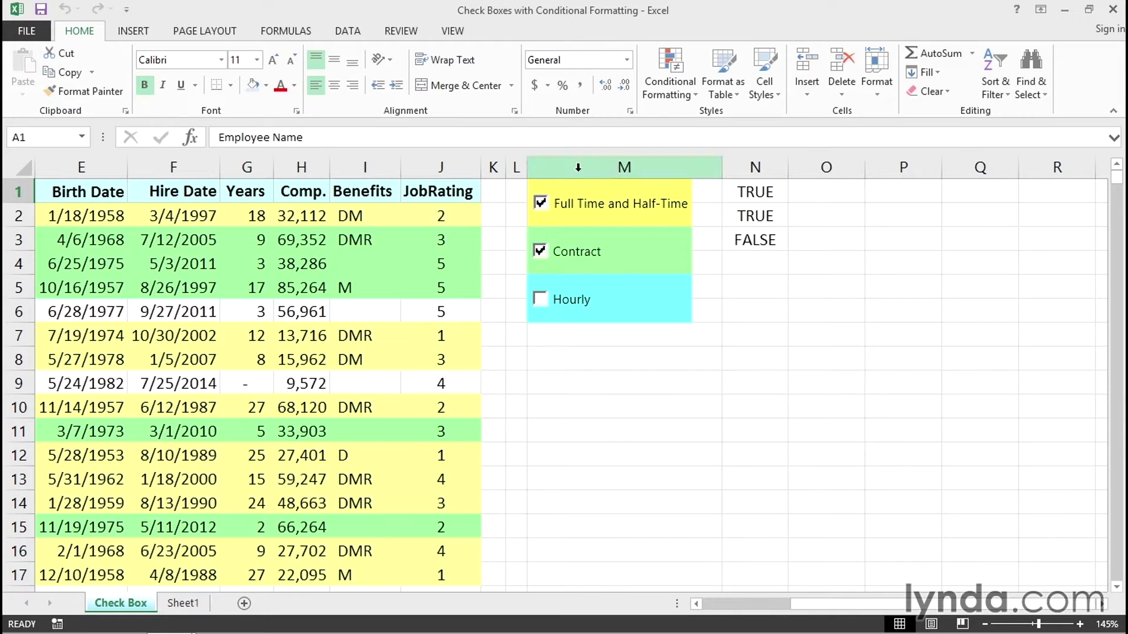
pyautogui.click(539, 204)
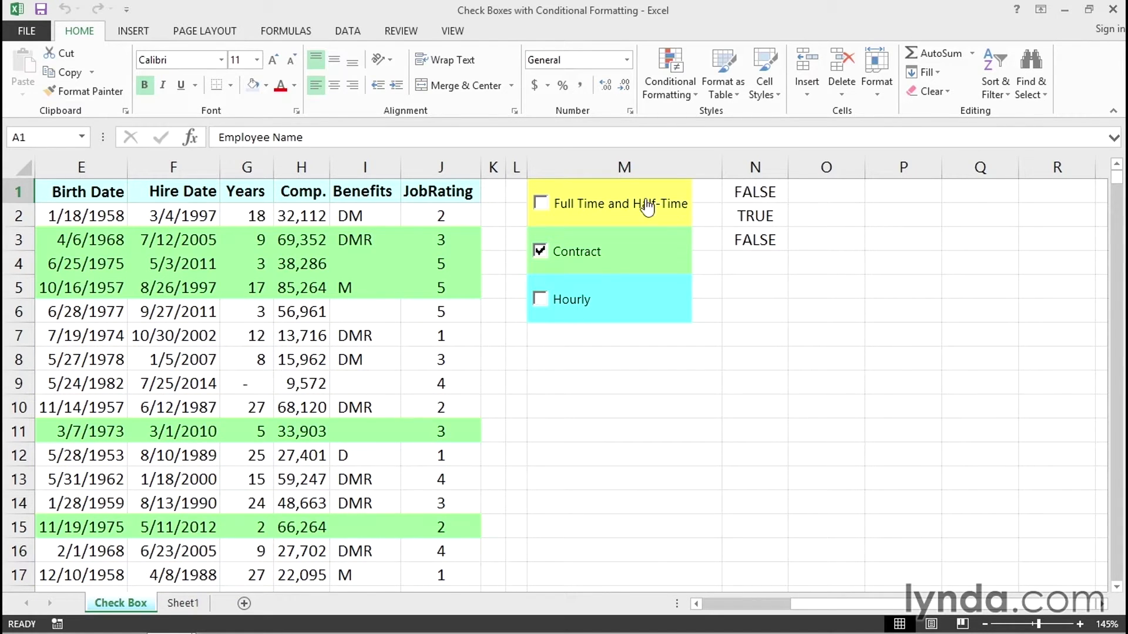
pyautogui.click(751, 190)
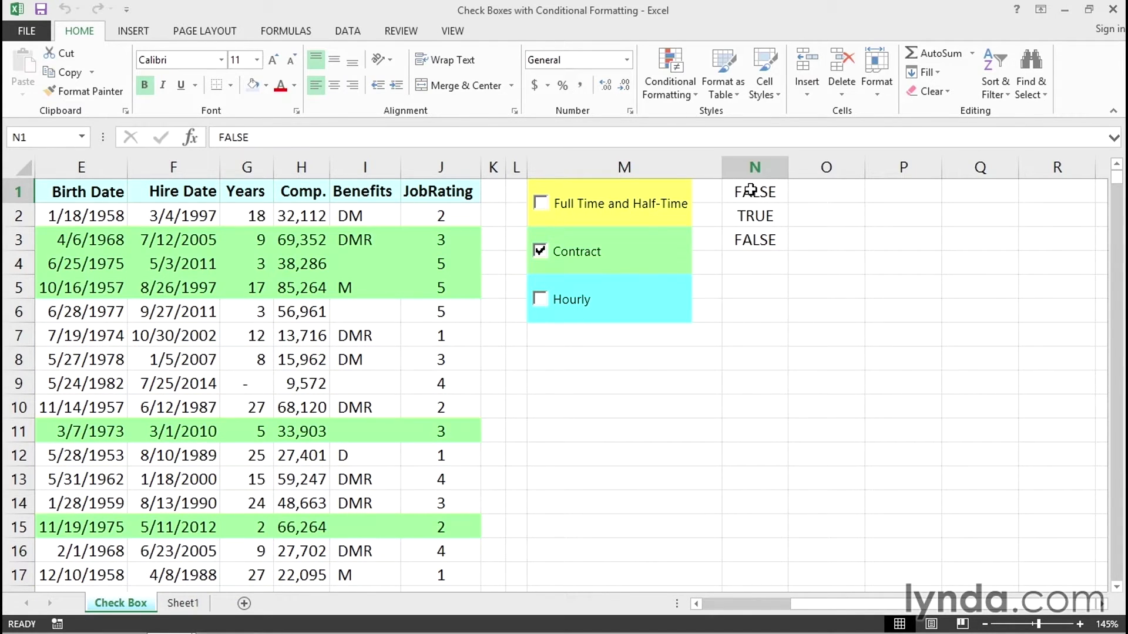
pyautogui.click(753, 216)
pyautogui.click(753, 239)
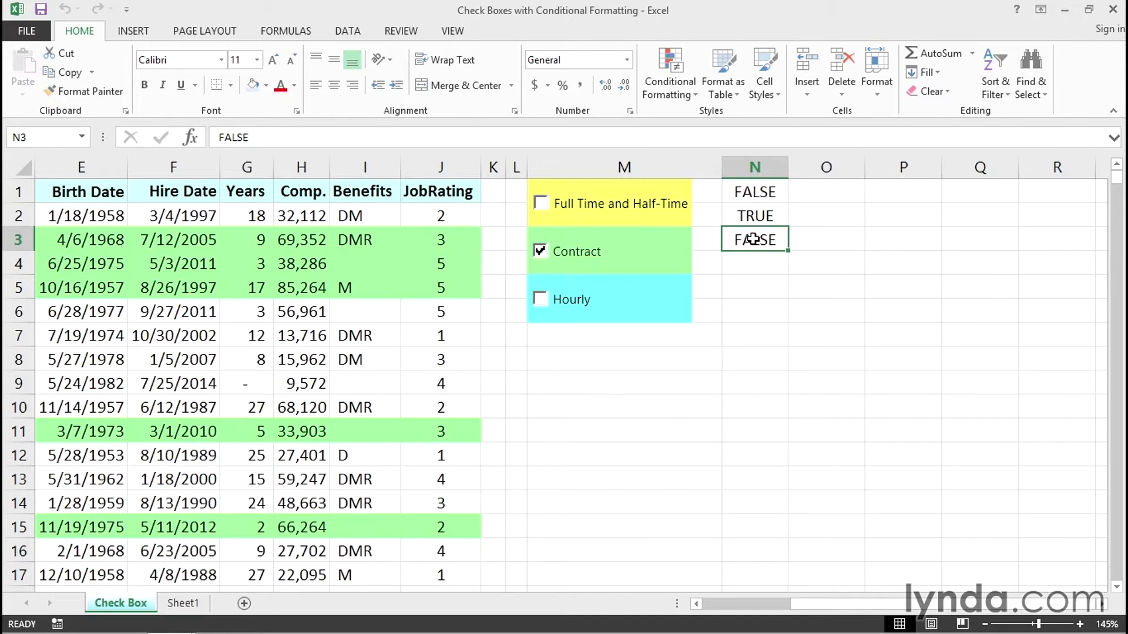
pyautogui.click(290, 242)
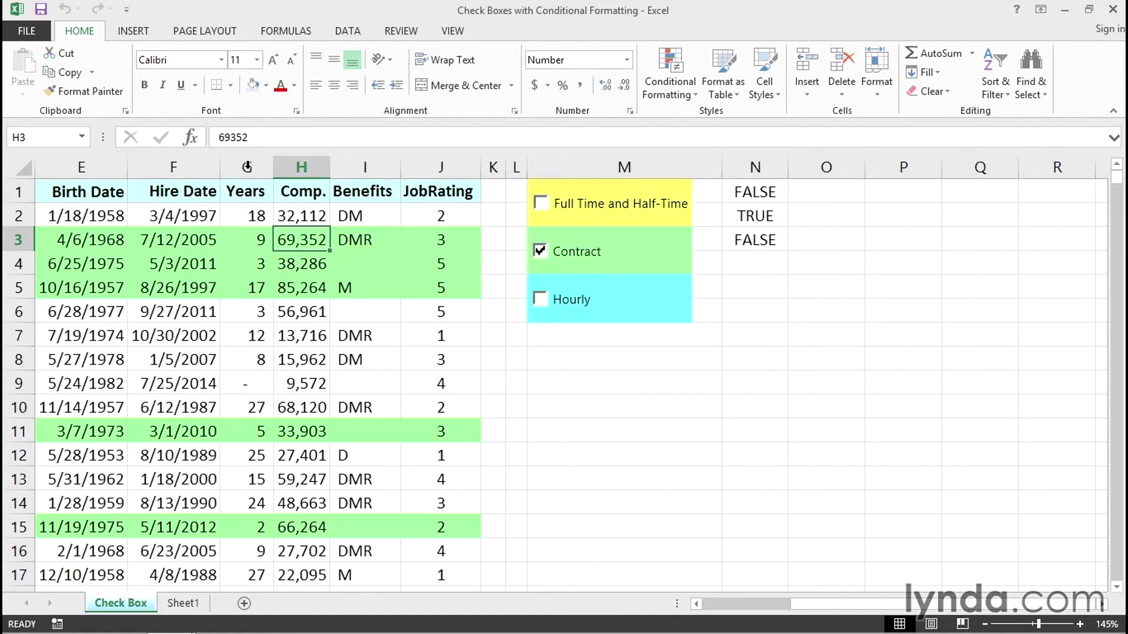
pyautogui.click(670, 94)
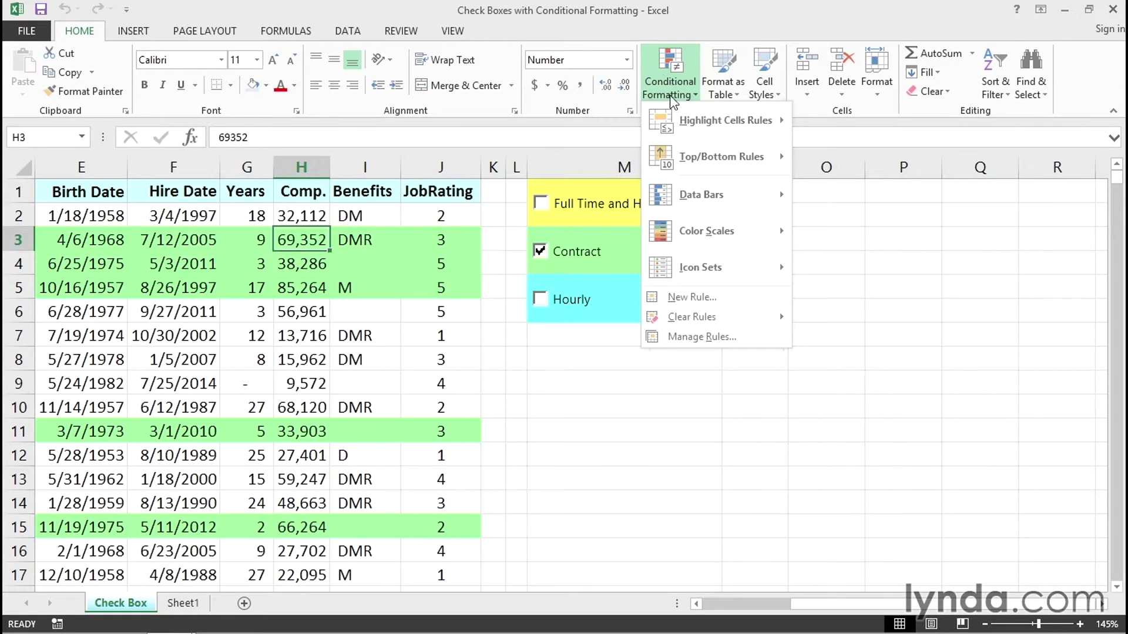
pyautogui.moveTo(698, 270)
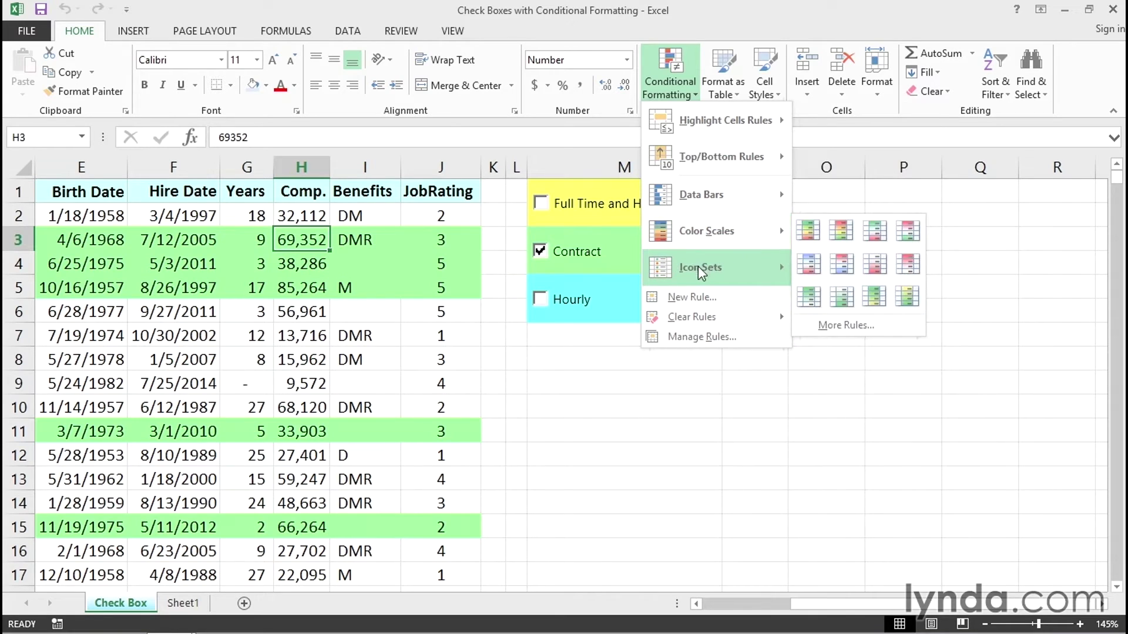
pyautogui.click(696, 337)
pyautogui.moveTo(475, 269); pyautogui.dragTo(840, 322)
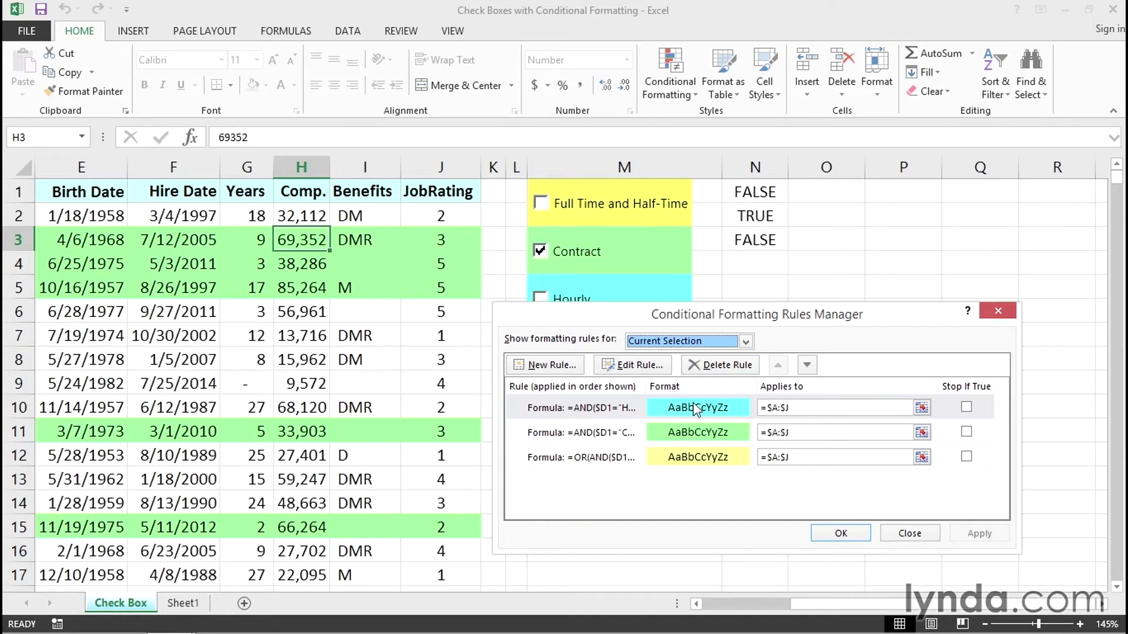
pyautogui.click(627, 407)
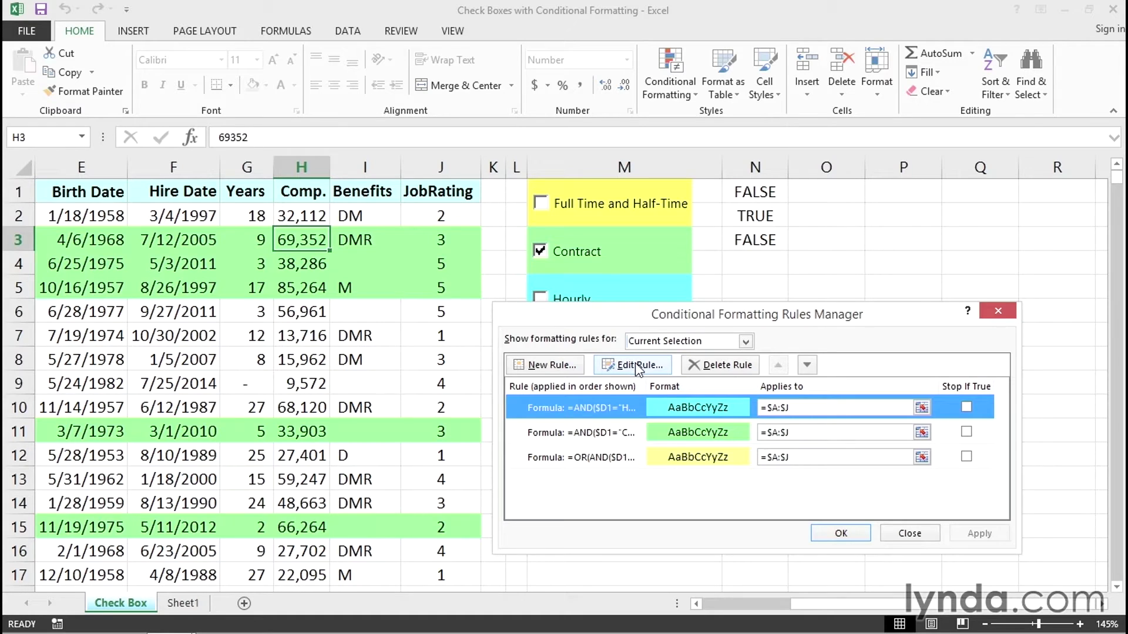
pyautogui.click(638, 367)
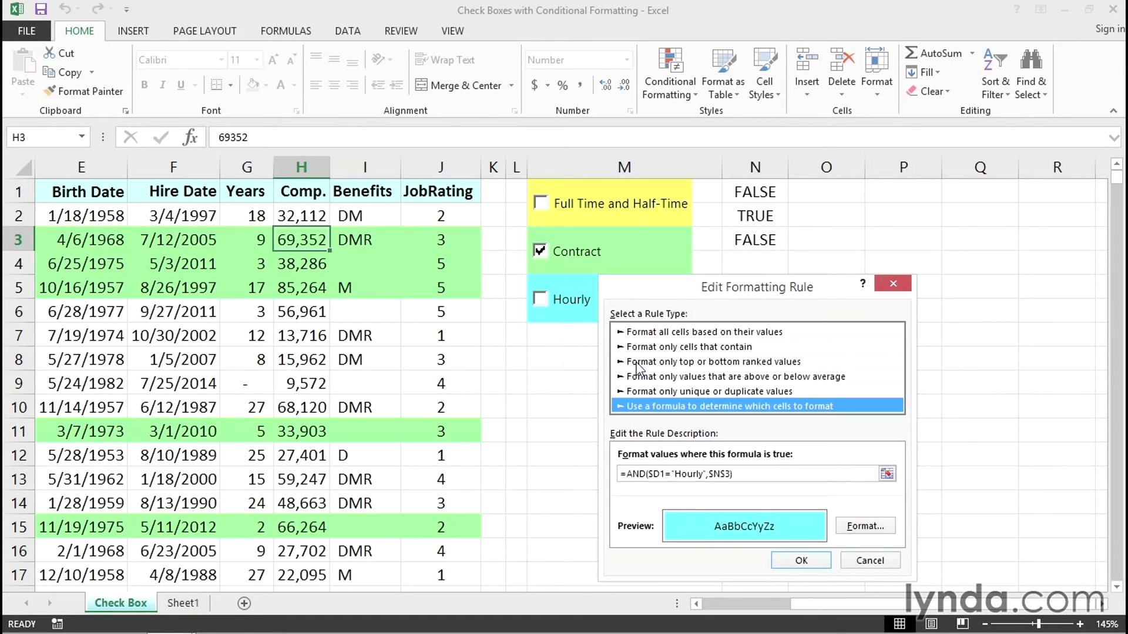
pyautogui.moveTo(666, 289); pyautogui.dragTo(803, 272)
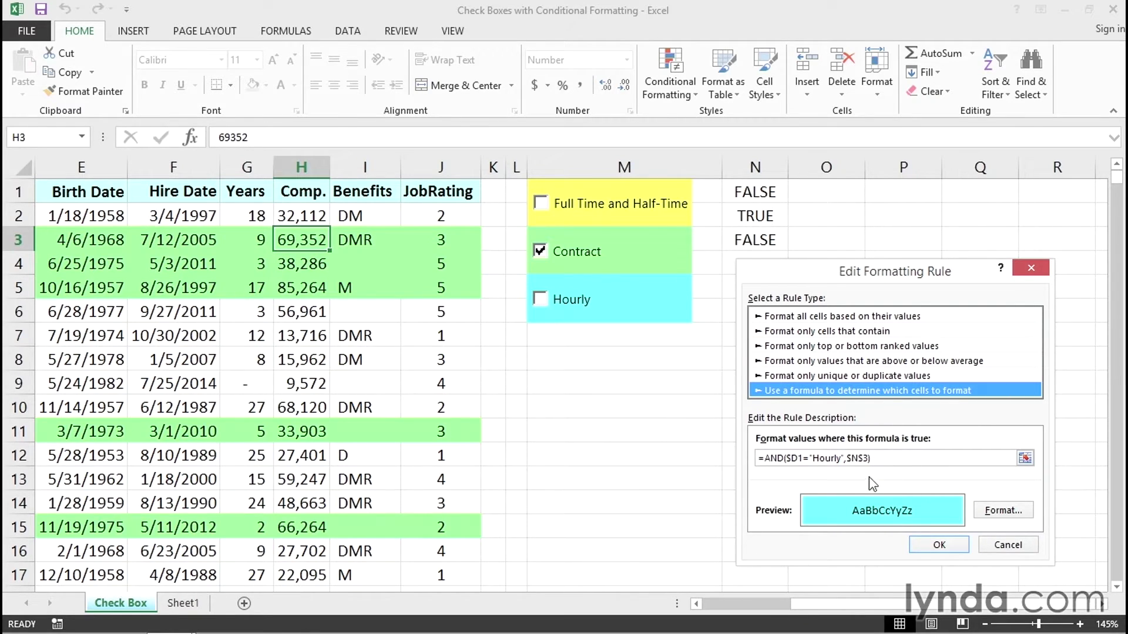
pyautogui.click(936, 547)
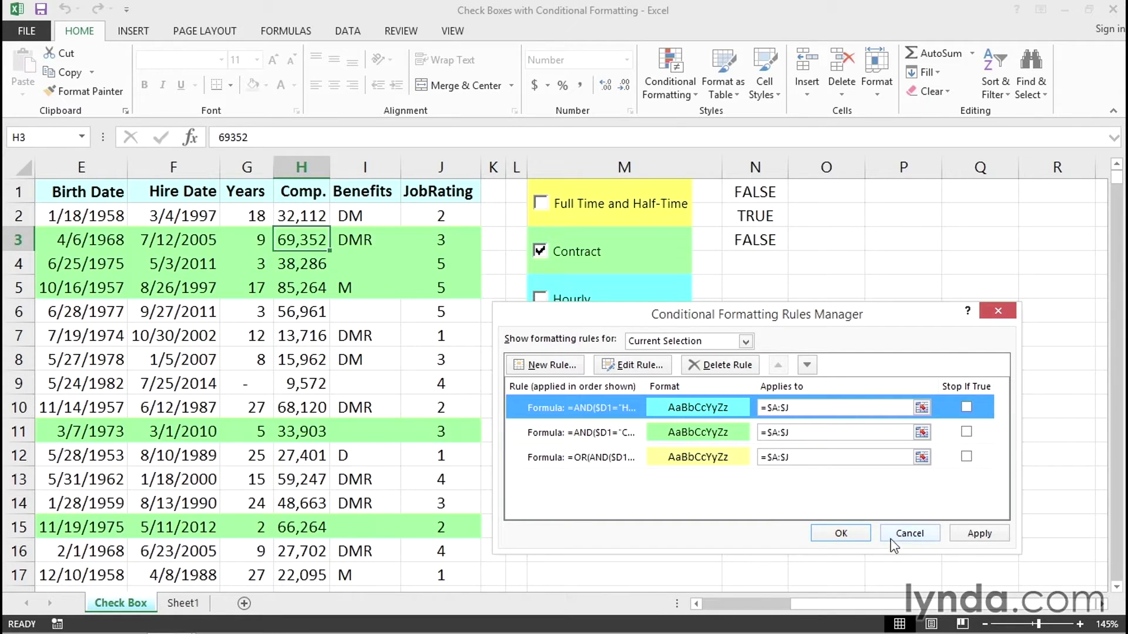
pyautogui.click(992, 308)
# Inspect the Years formula in G2 and clear all conditional formatting rules from the sheet.
pyautogui.click(987, 285)
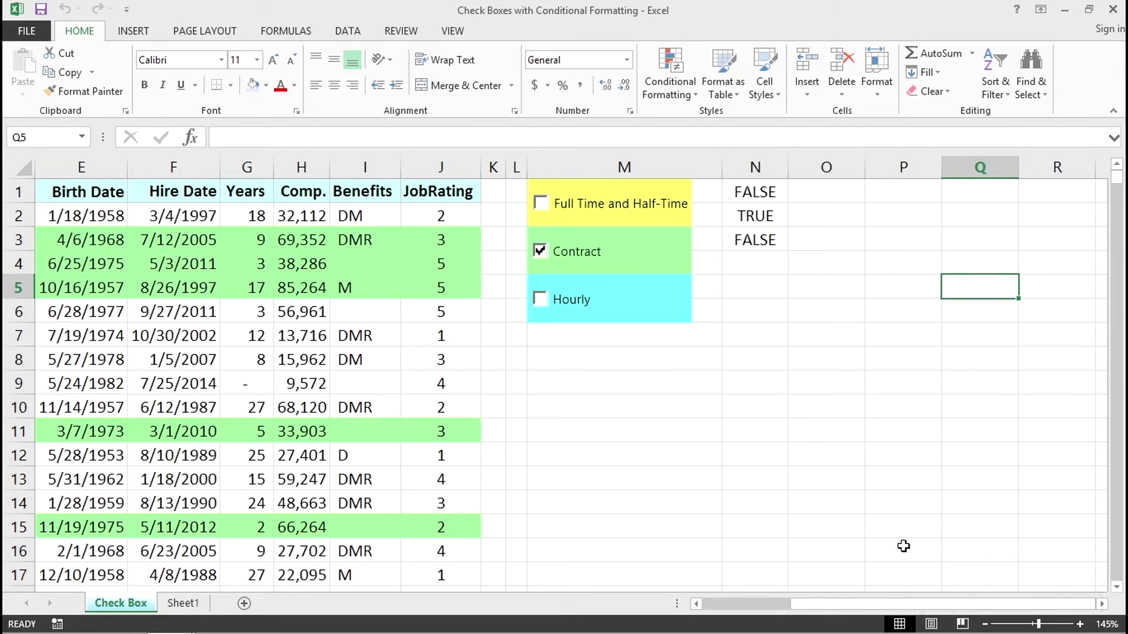
pyautogui.moveTo(896, 607); pyautogui.dragTo(857, 602)
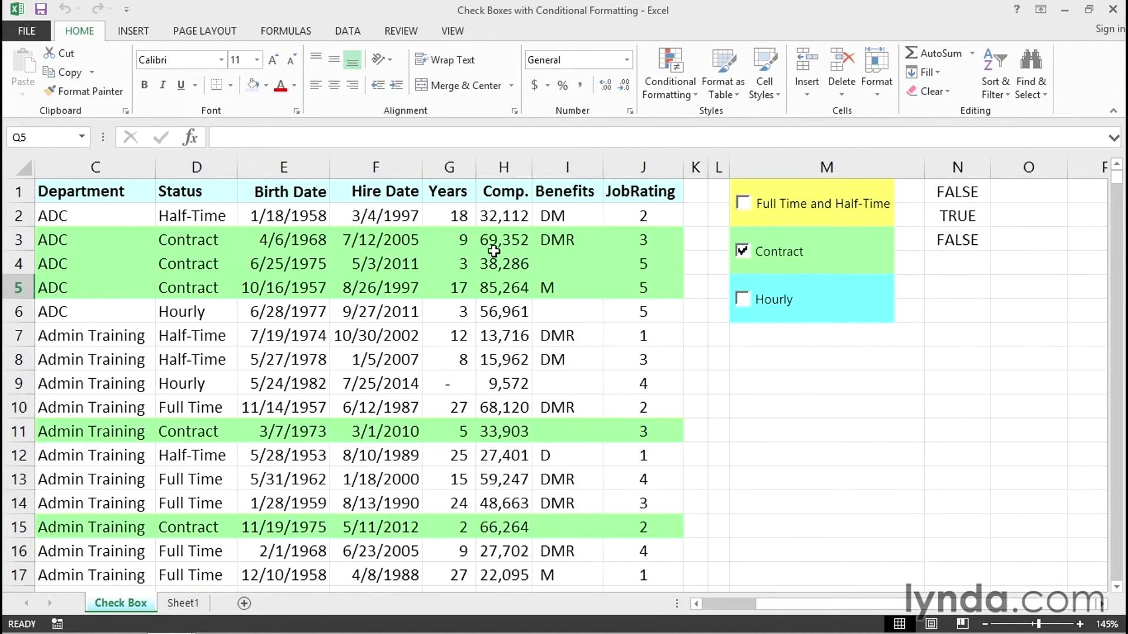
pyautogui.click(448, 219)
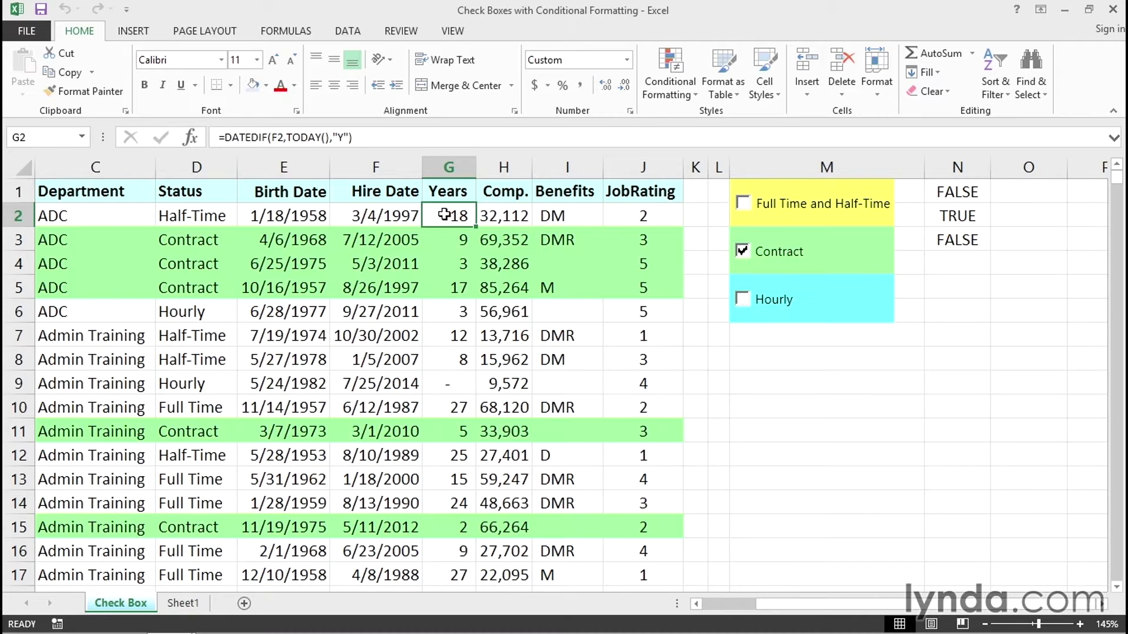
pyautogui.click(672, 69)
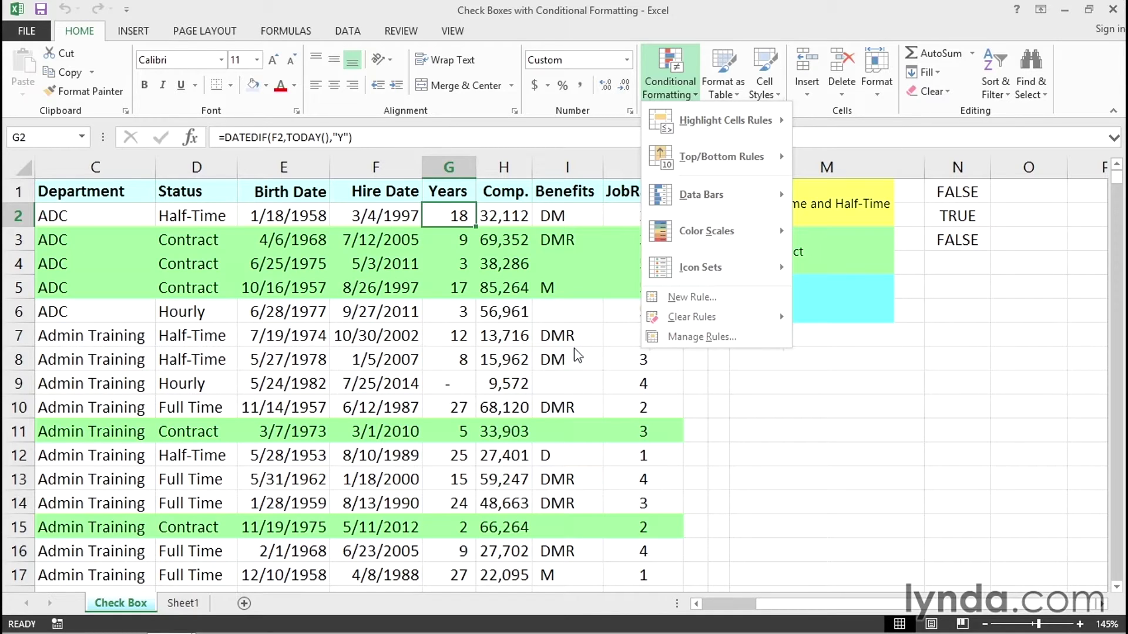
pyautogui.moveTo(670, 322)
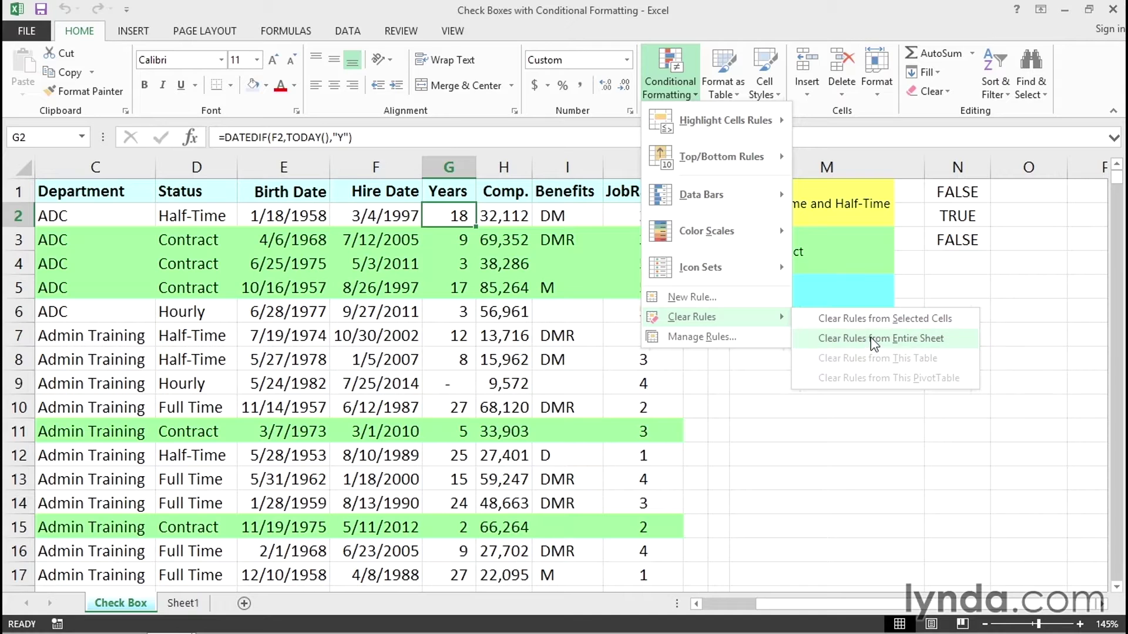
pyautogui.click(908, 340)
pyautogui.click(876, 404)
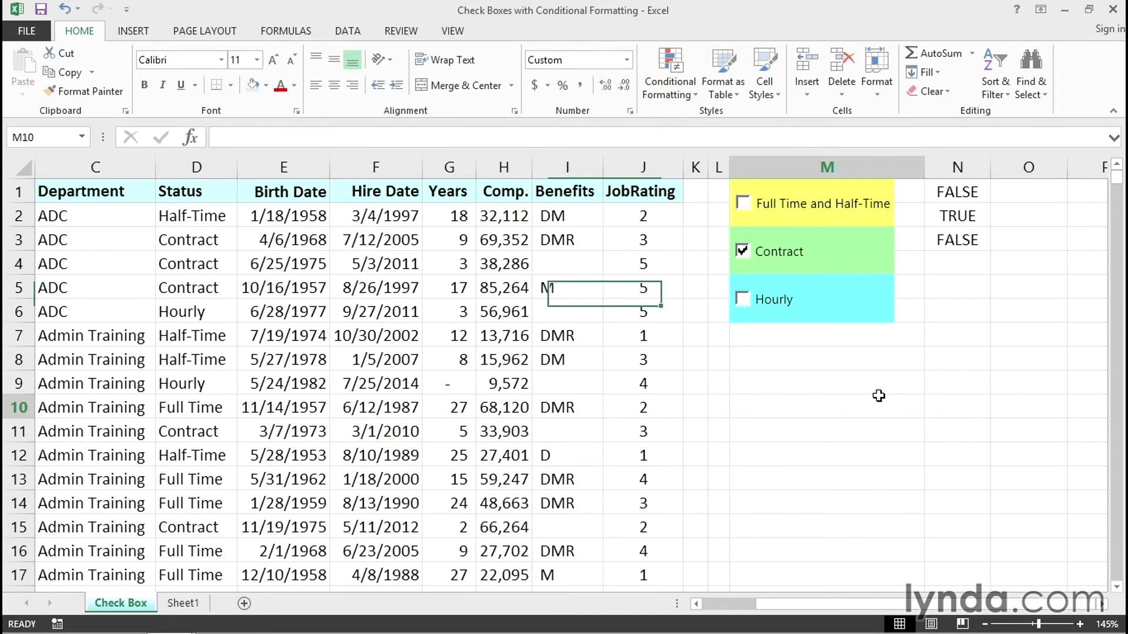
# Toggle the Contract and Hourly boxes, leaving all three unticked with N1:N3 FALSE.
pyautogui.click(742, 252)
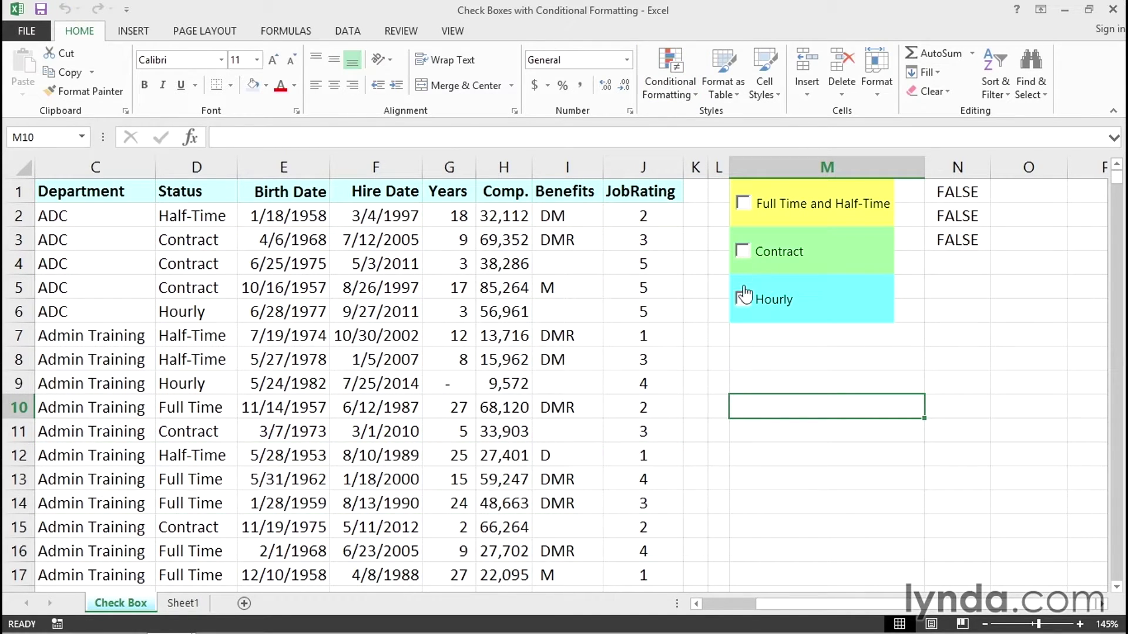
pyautogui.click(742, 299)
pyautogui.click(742, 253)
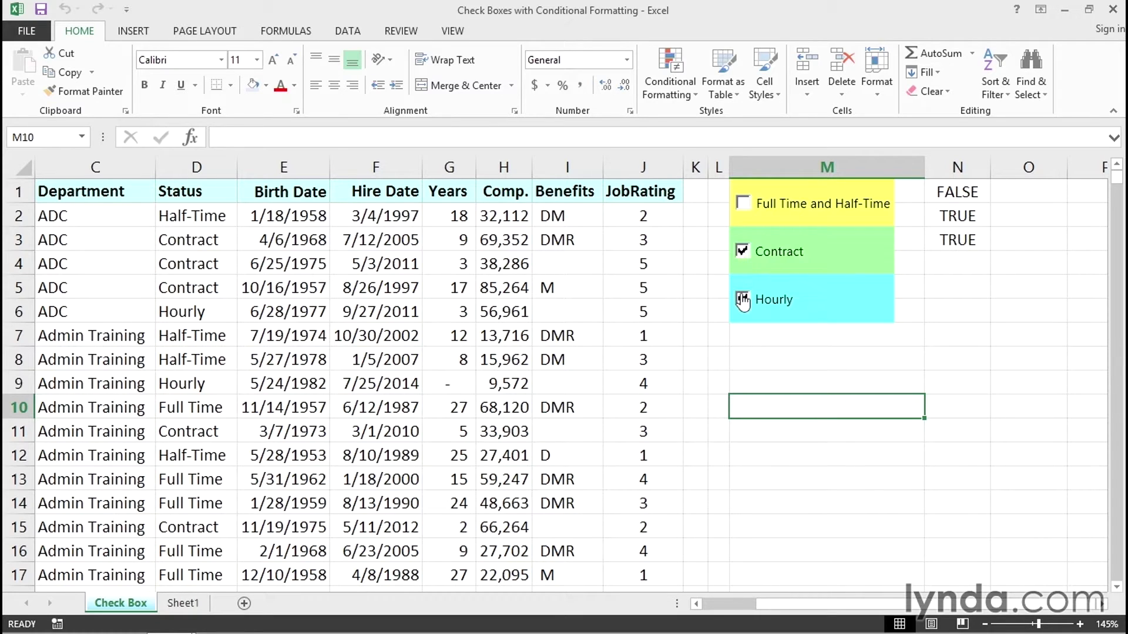
pyautogui.click(742, 299)
pyautogui.click(743, 253)
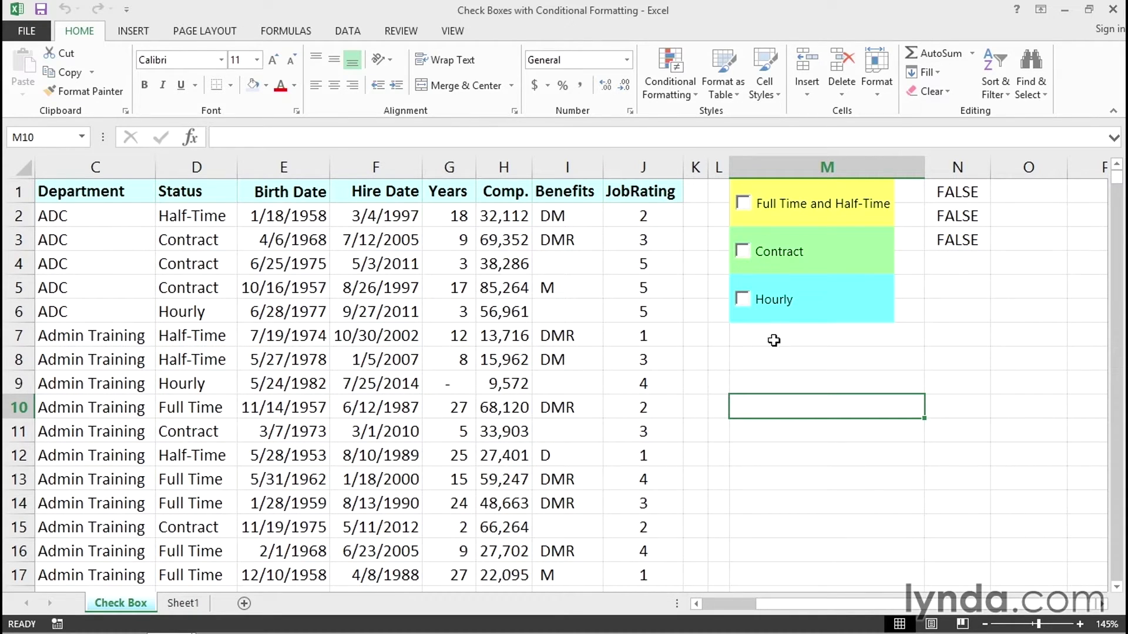
pyautogui.click(786, 356)
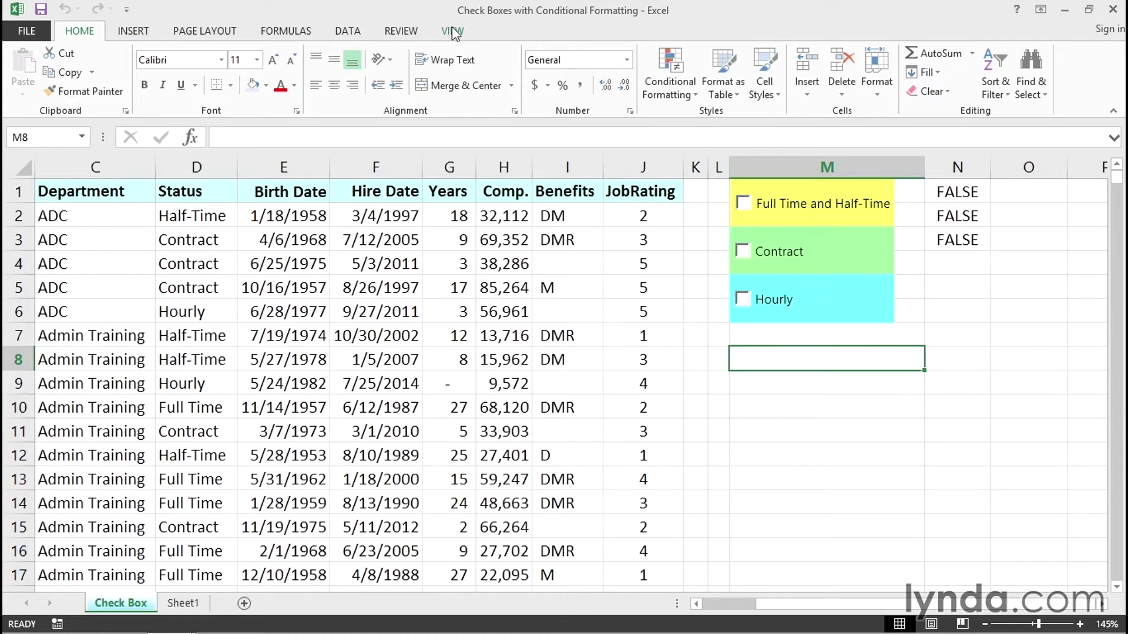
pyautogui.rightClick(411, 35)
# Enable the Developer tab through Customize the Ribbon and switch to it.
pyautogui.click(467, 81)
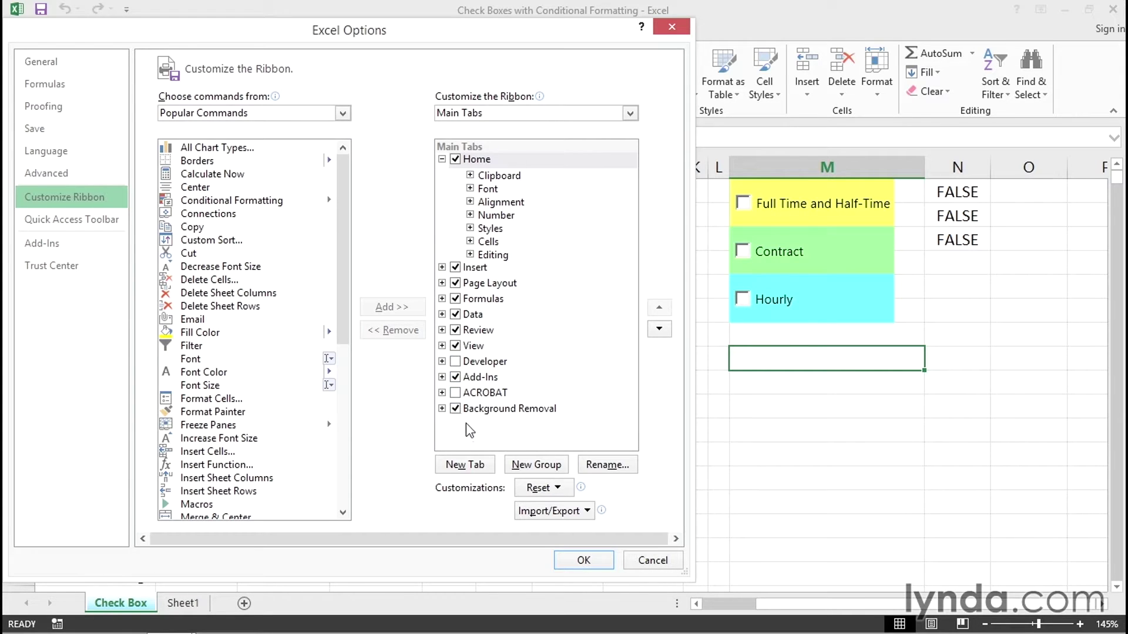
pyautogui.click(455, 362)
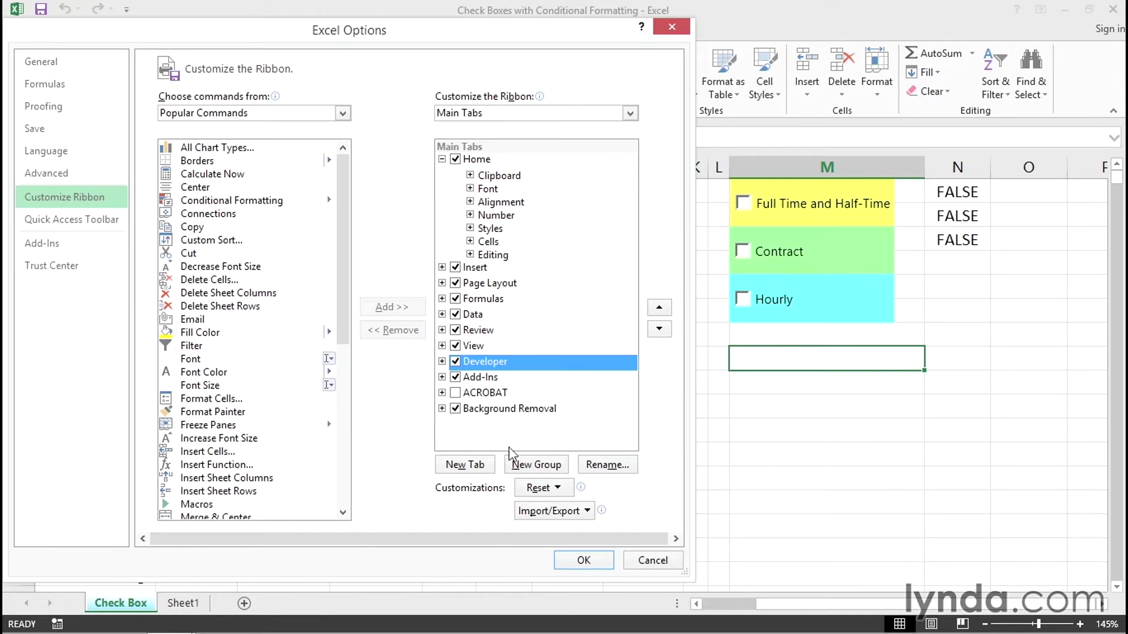
pyautogui.click(573, 562)
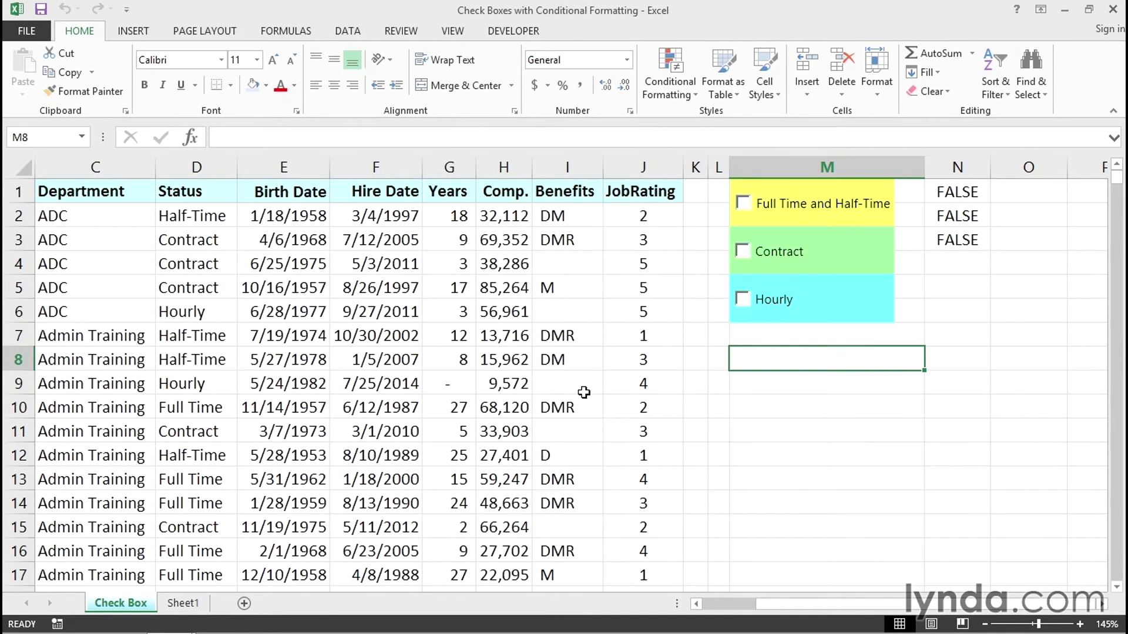
pyautogui.click(521, 37)
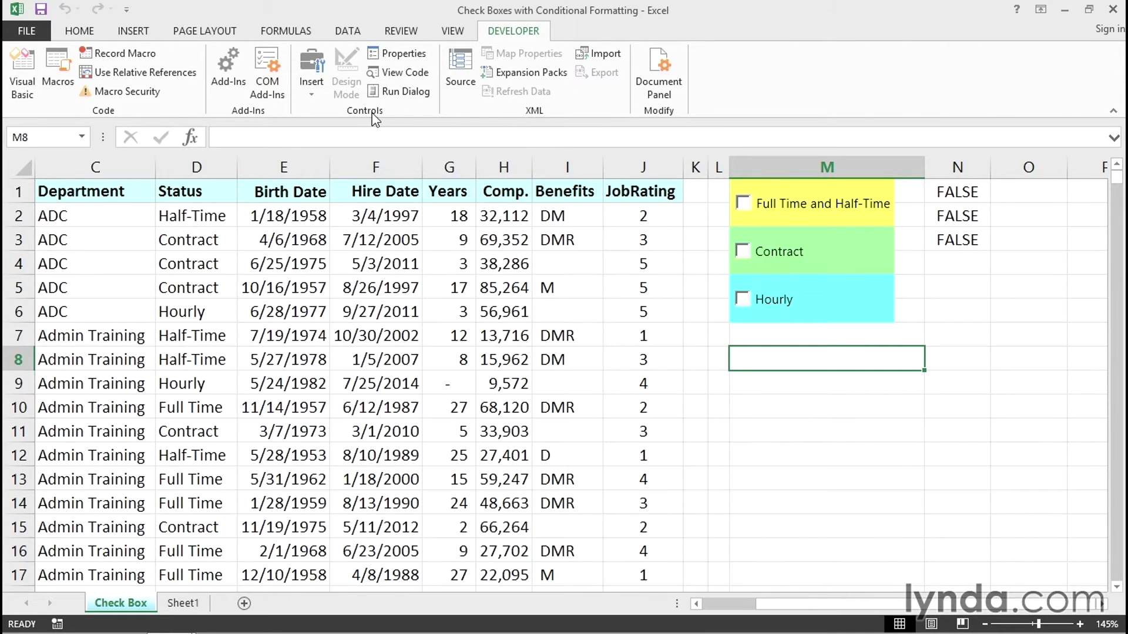
# Draw a form-control check box near M10 and duplicate it below in column M.
pyautogui.click(311, 91)
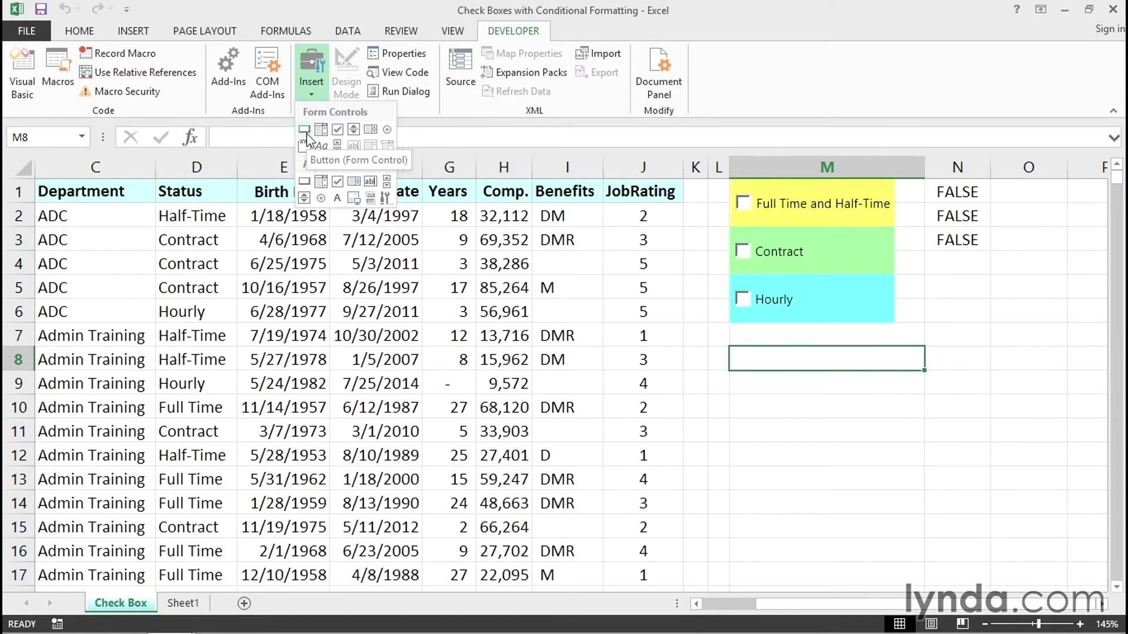
pyautogui.click(338, 129)
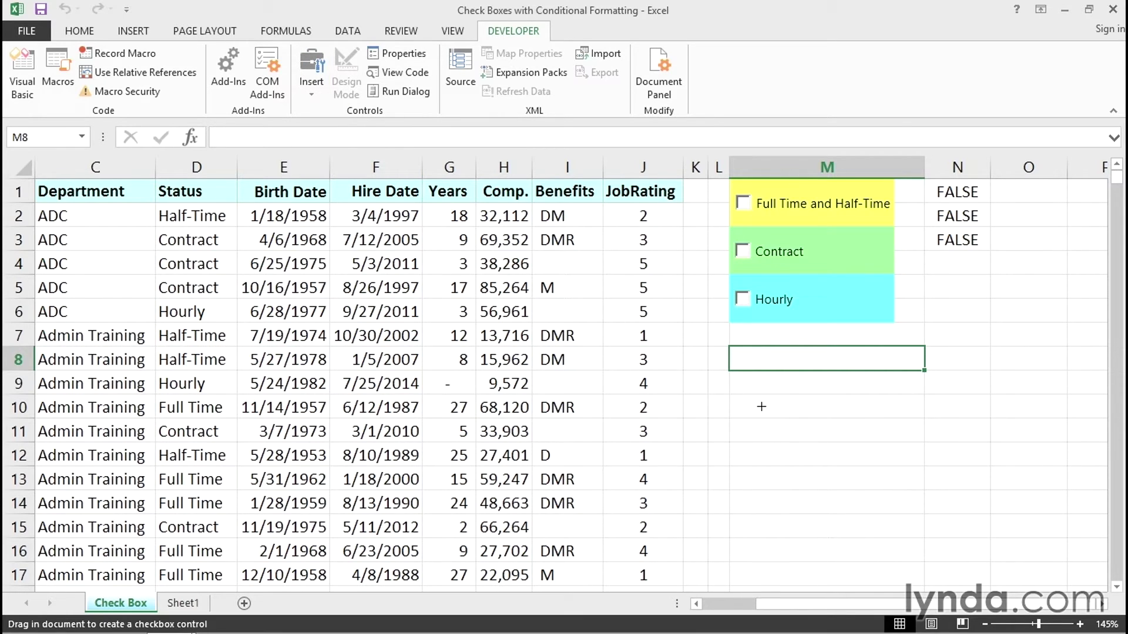
pyautogui.click(740, 381)
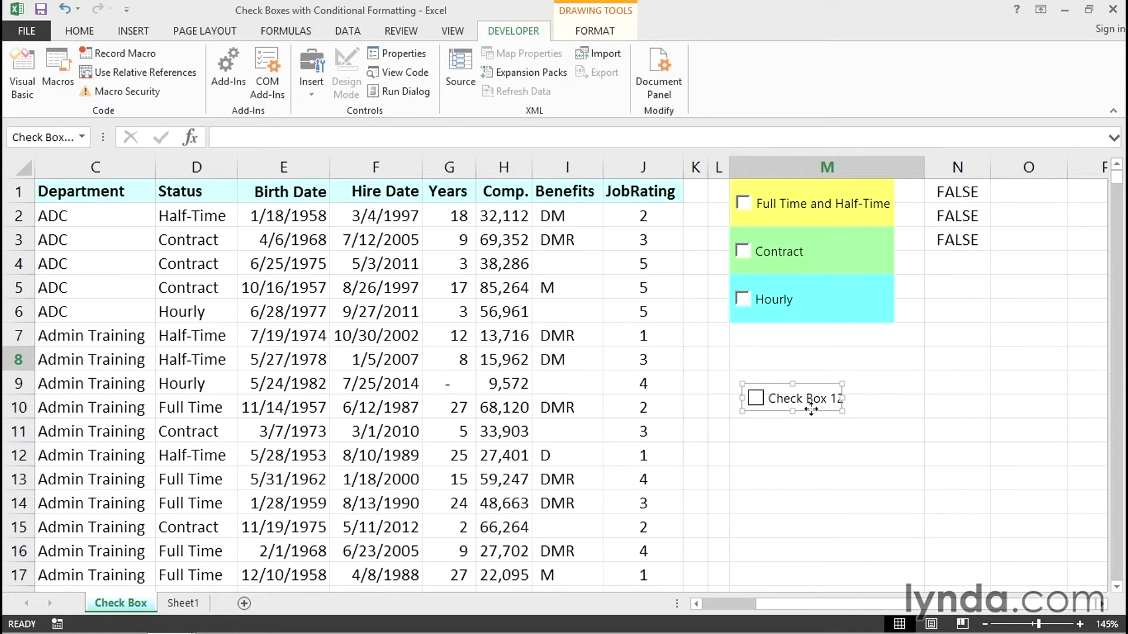
pyautogui.moveTo(811, 409); pyautogui.dragTo(808, 504)
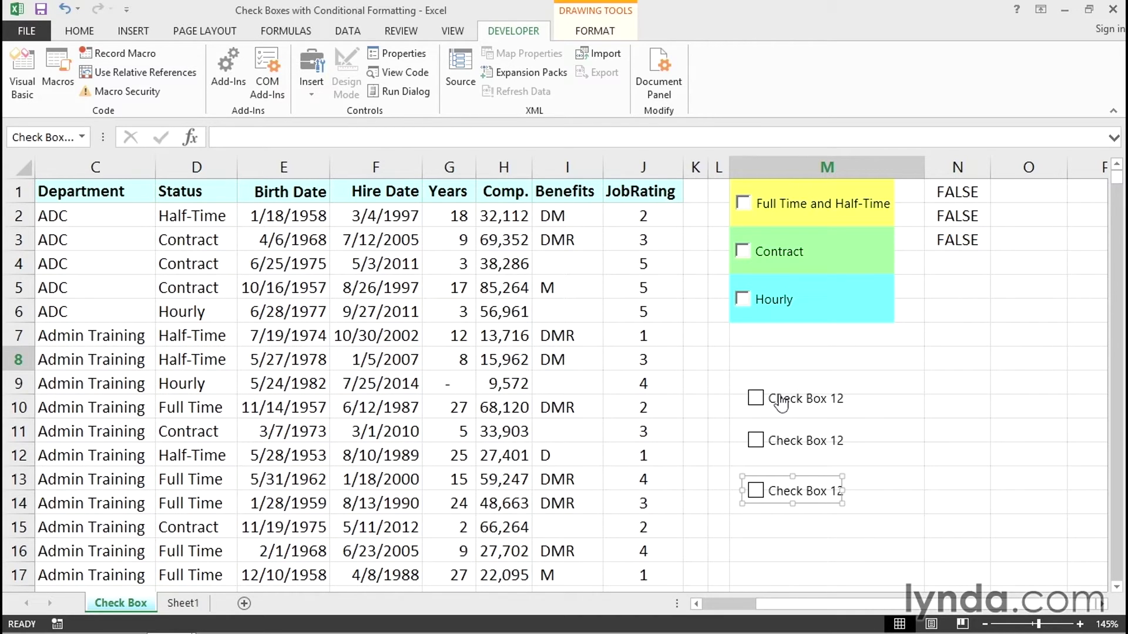
pyautogui.click(860, 360)
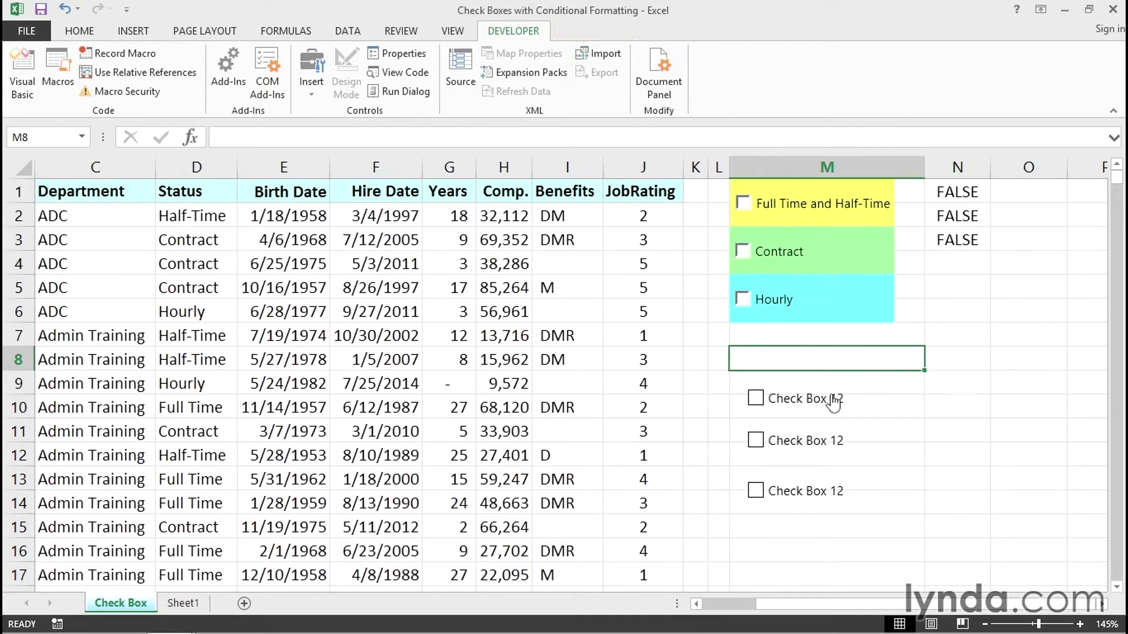
pyautogui.rightClick(811, 399)
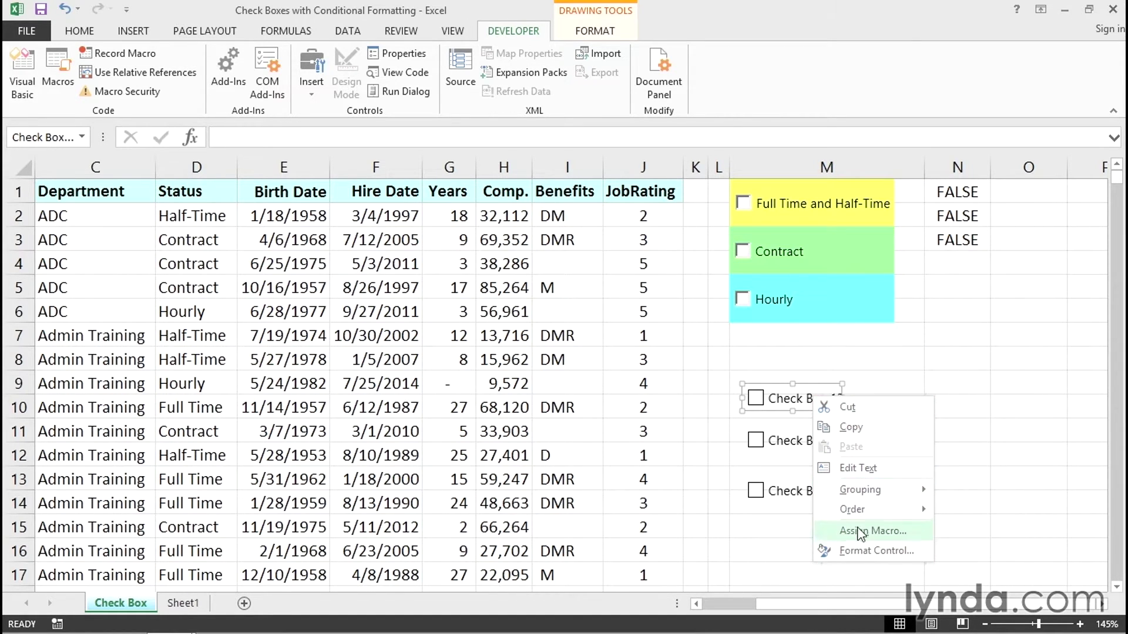
# Link the first new check box to N9 with 3-D shading, then test it.
pyautogui.click(863, 554)
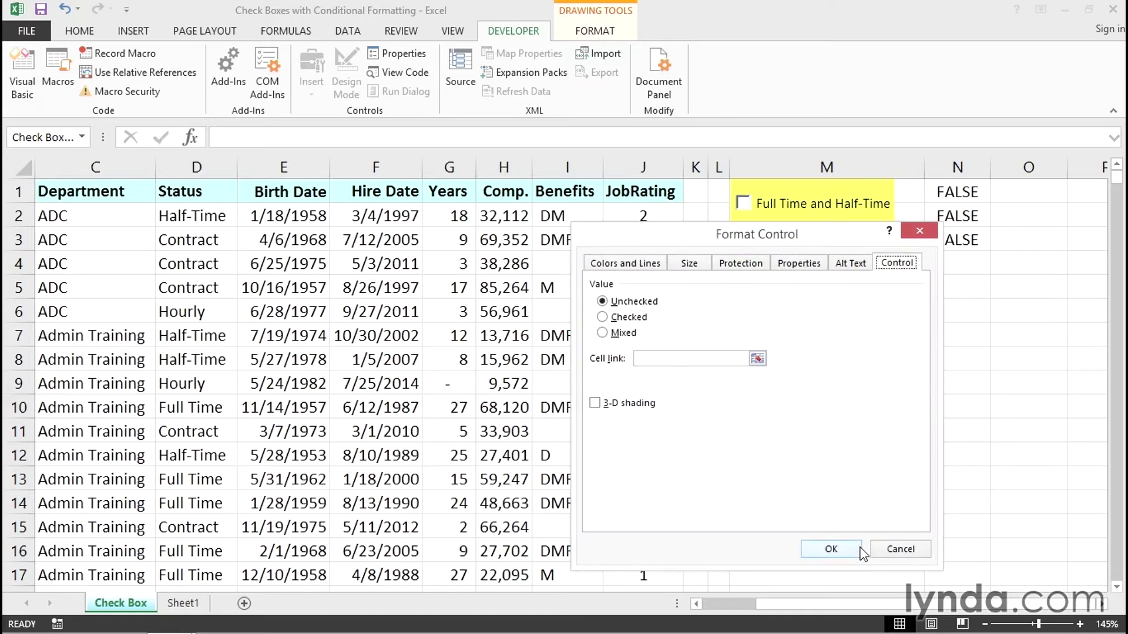
pyautogui.moveTo(835, 240); pyautogui.dragTo(626, 263)
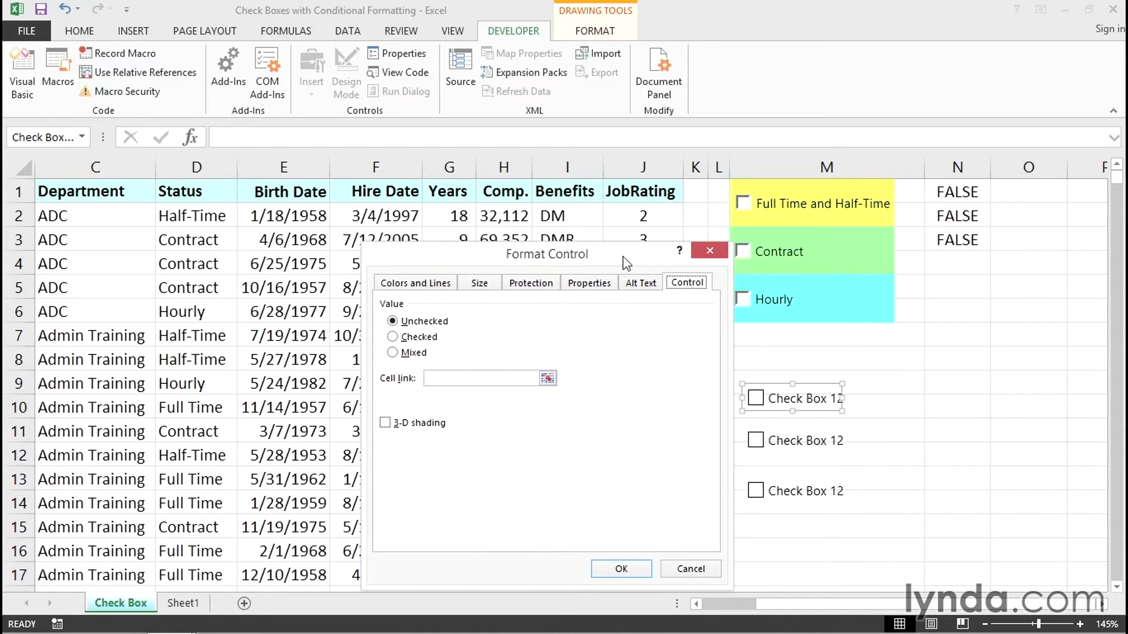
pyautogui.click(437, 380)
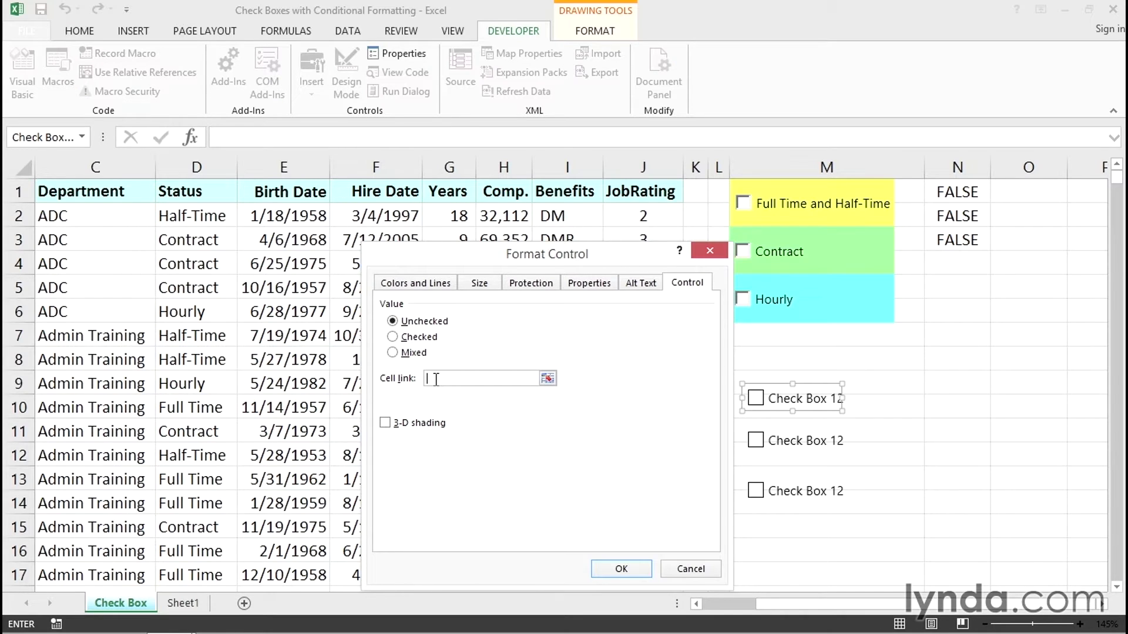
pyautogui.click(953, 385)
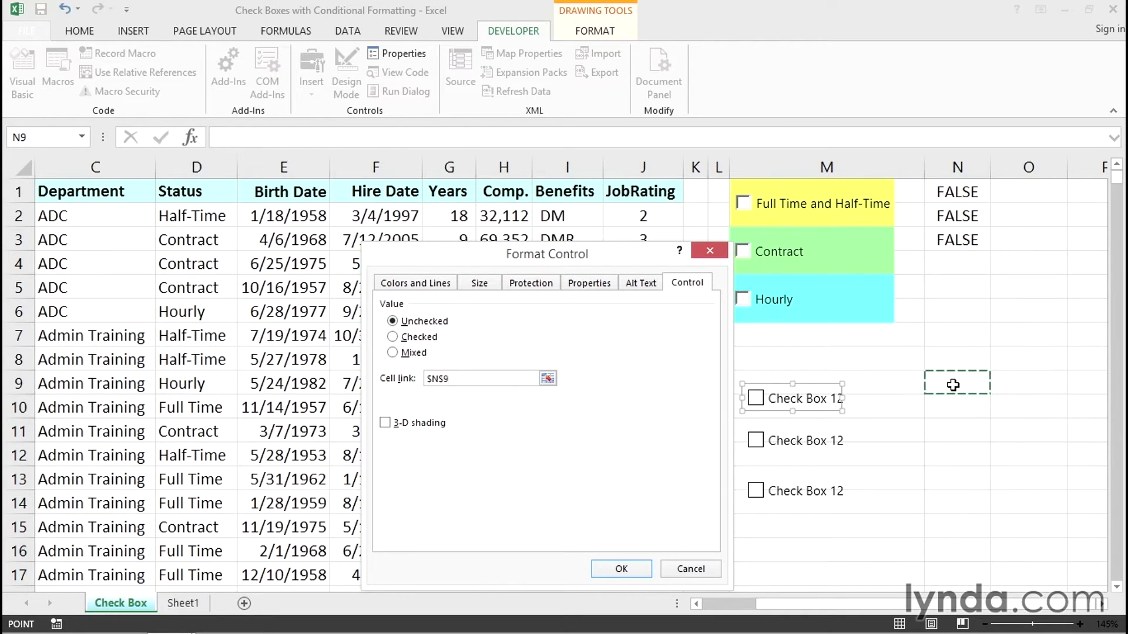
pyautogui.click(385, 423)
pyautogui.click(622, 570)
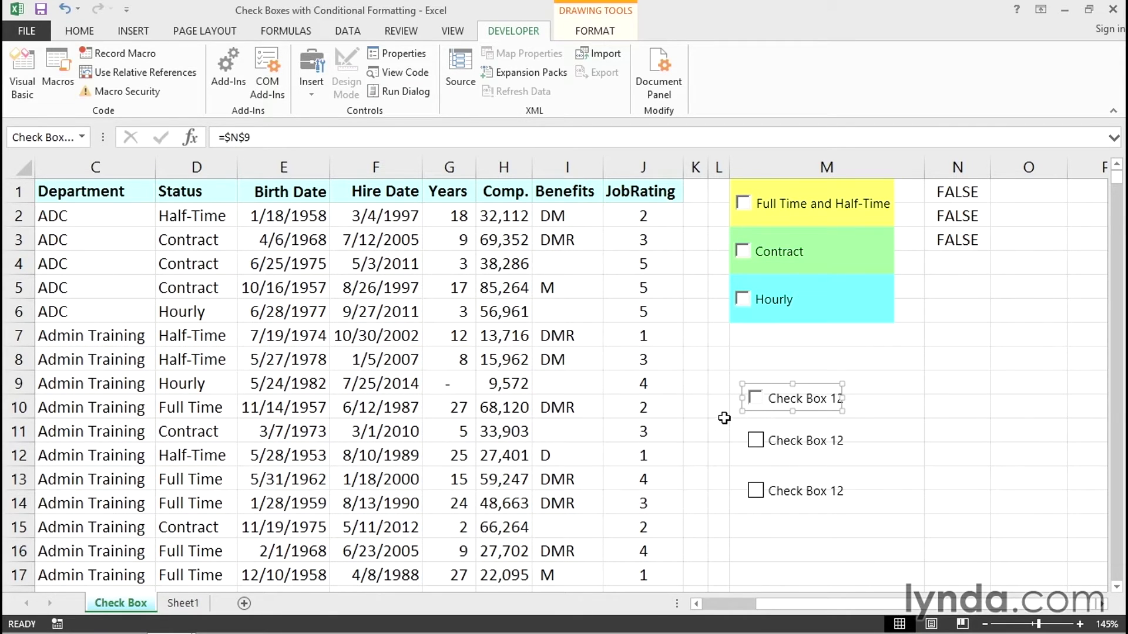
pyautogui.click(719, 407)
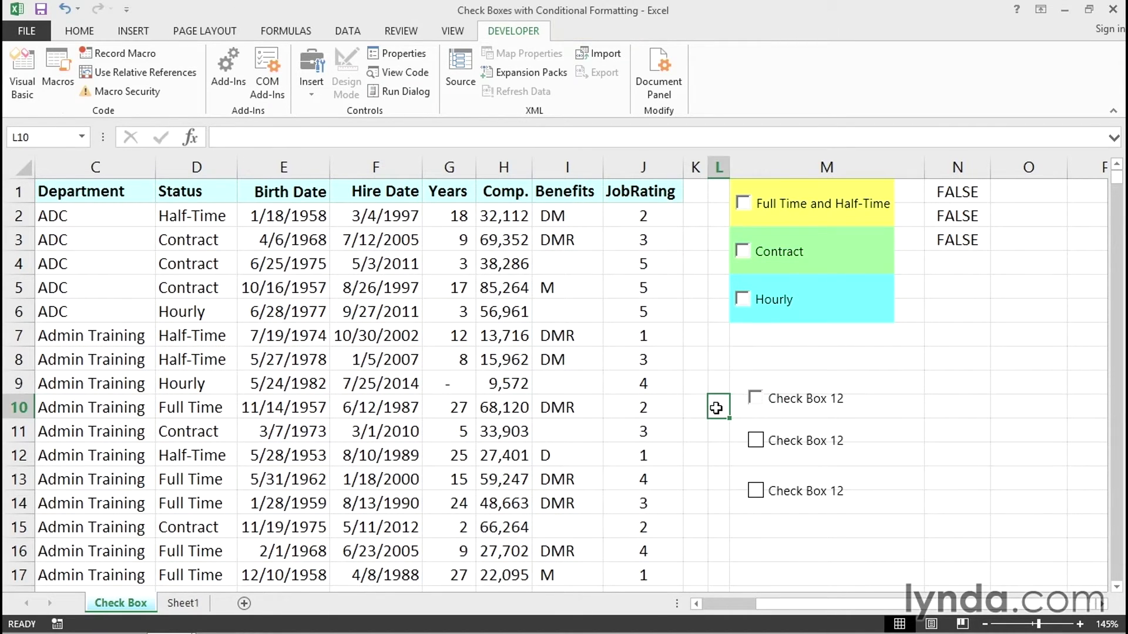
pyautogui.click(755, 402)
pyautogui.click(755, 402)
pyautogui.click(755, 402)
pyautogui.click(756, 402)
pyautogui.click(720, 359)
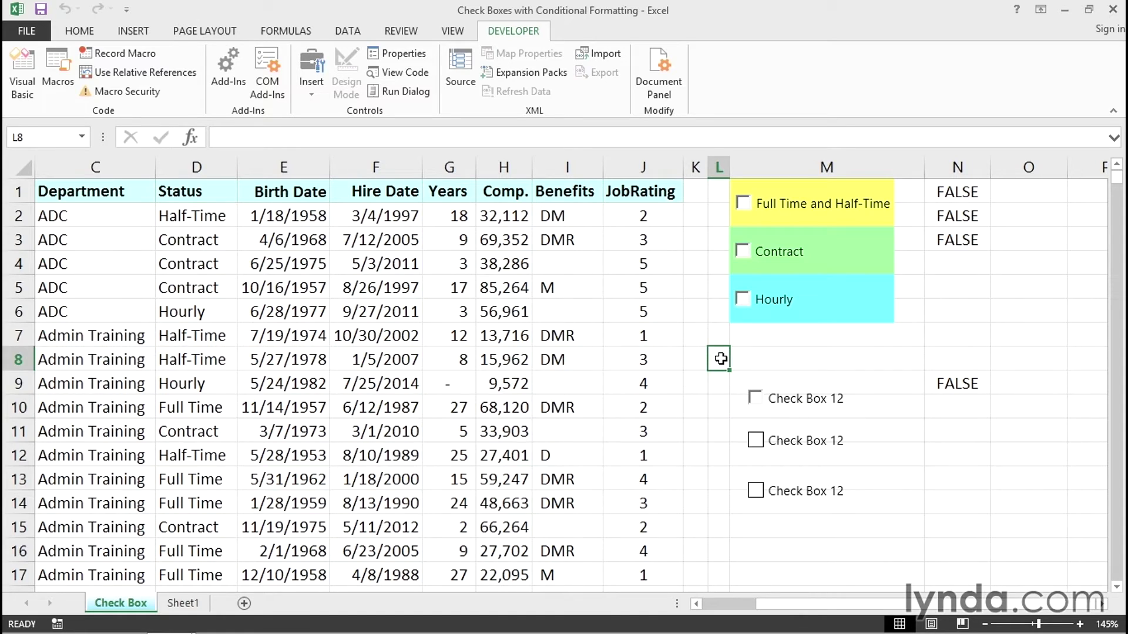
# Link the second new check box to N11 with 3-D shading.
pyautogui.rightClick(796, 445)
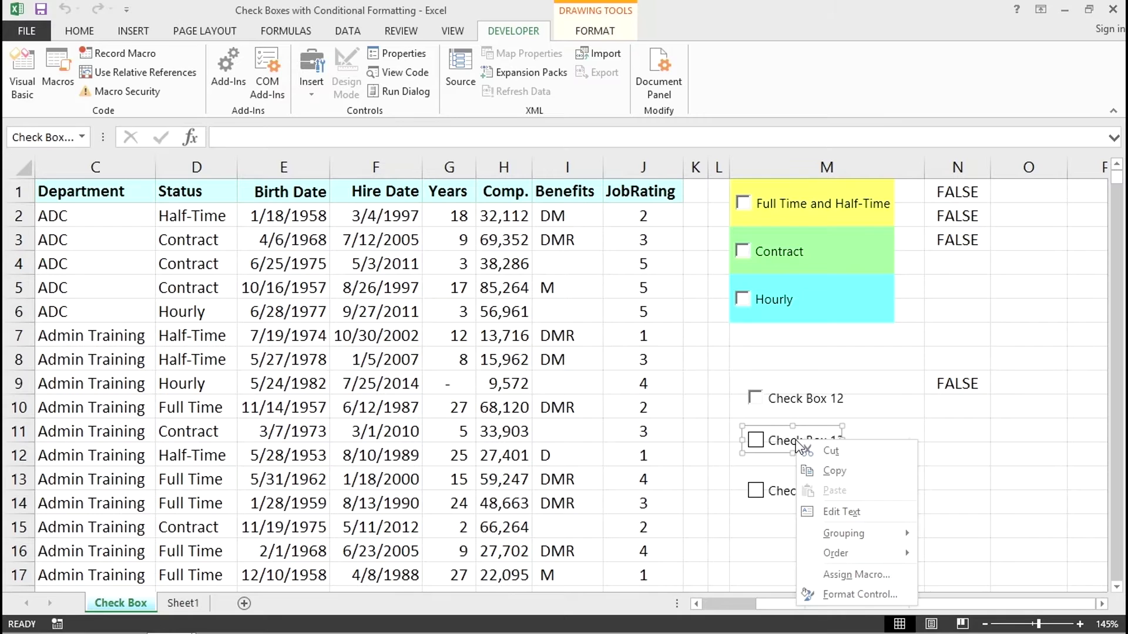
pyautogui.click(856, 592)
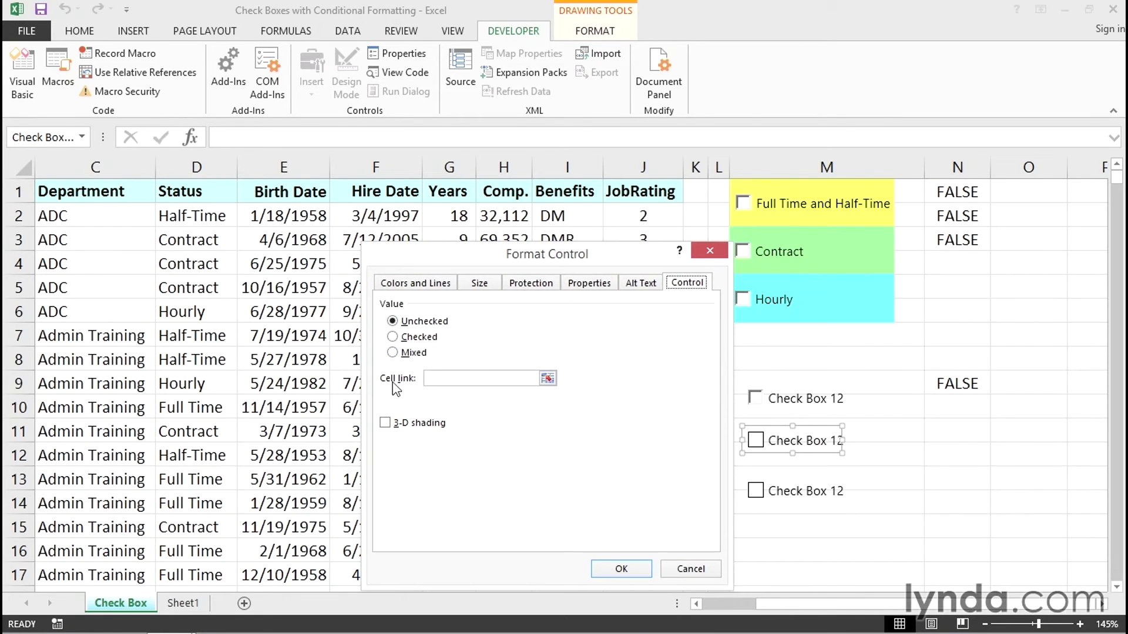
pyautogui.click(386, 423)
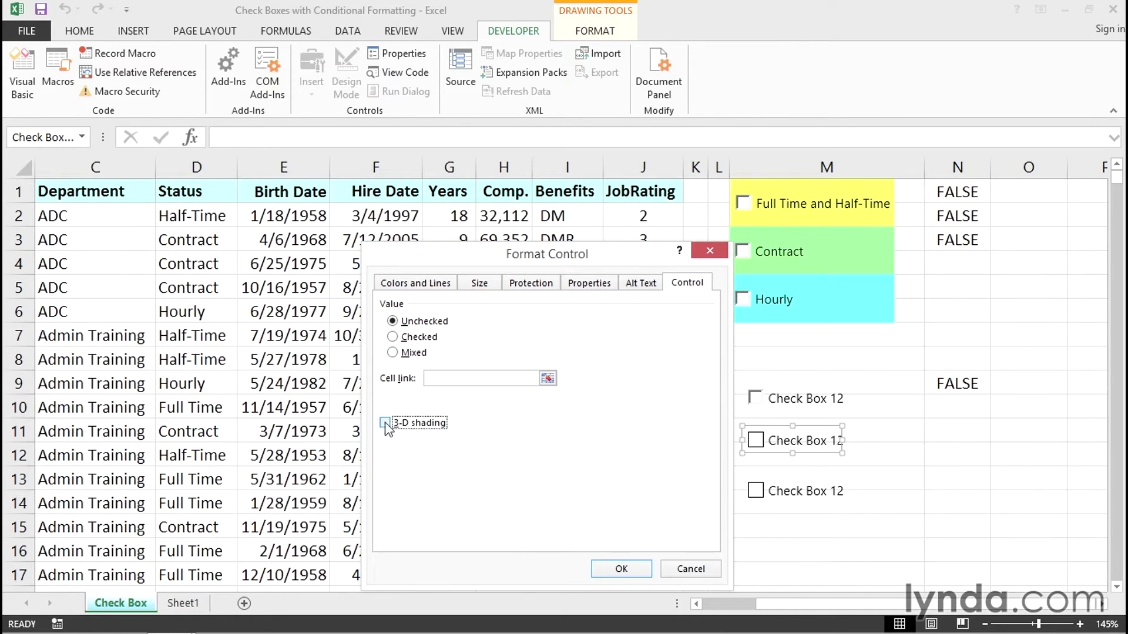
pyautogui.click(453, 385)
pyautogui.click(952, 435)
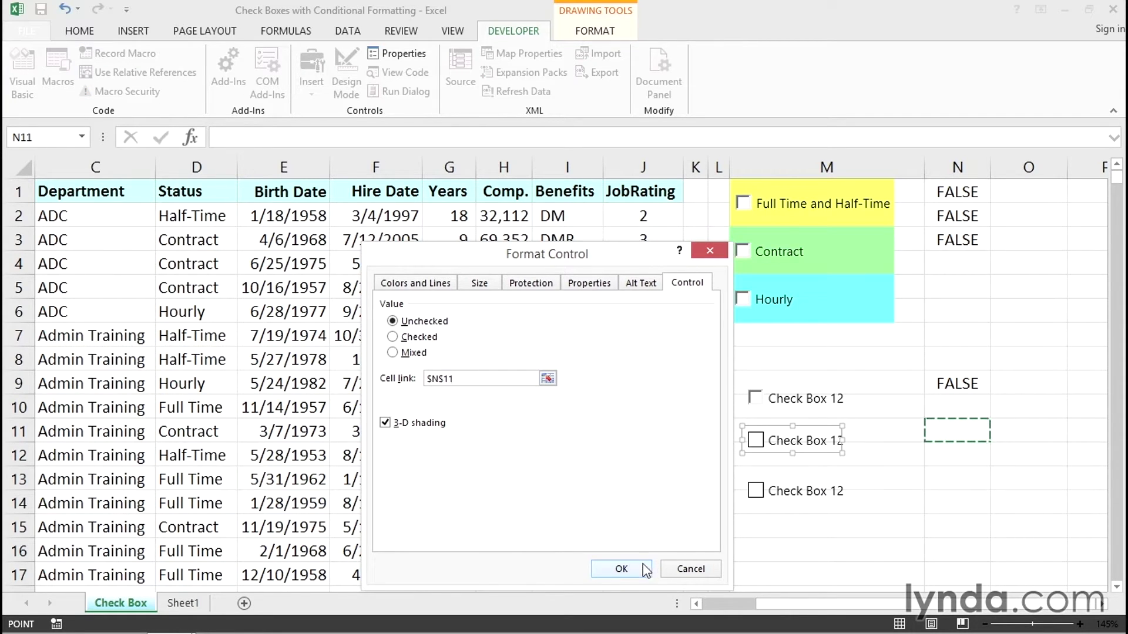
pyautogui.click(617, 569)
pyautogui.click(809, 541)
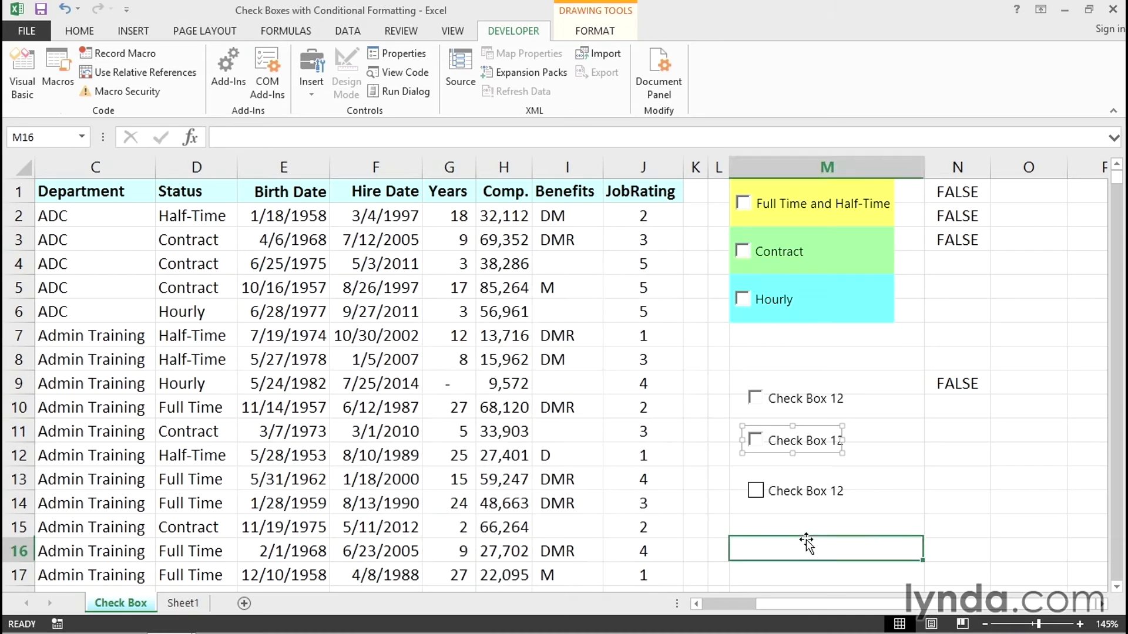
# Link the third new check box to N13 with 3-D shading.
pyautogui.rightClick(800, 496)
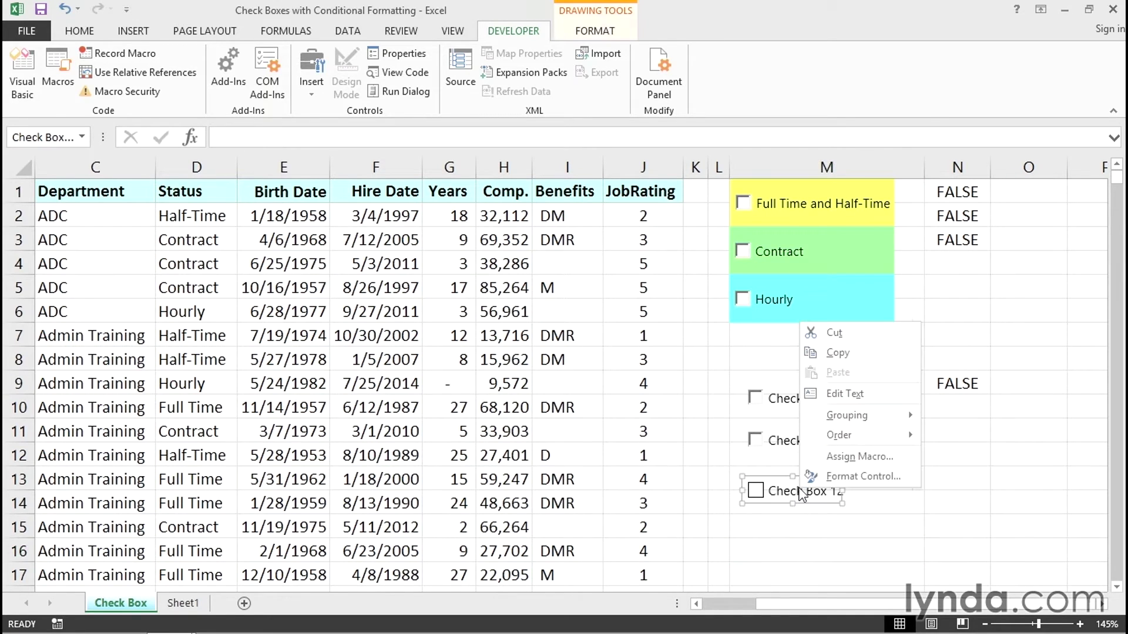
pyautogui.click(849, 475)
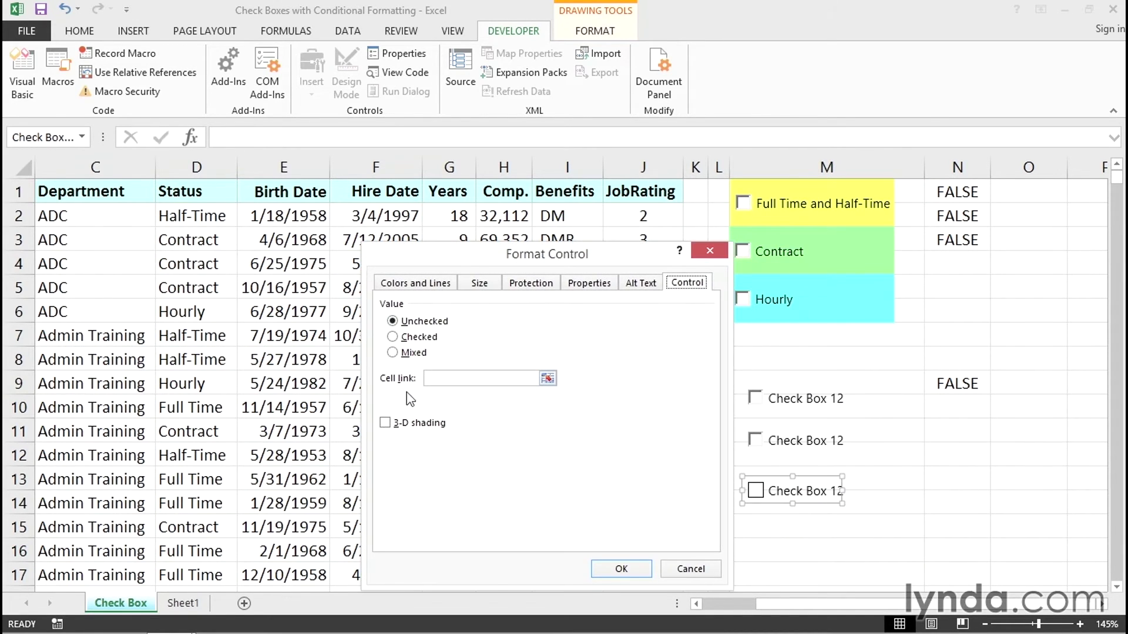
pyautogui.click(385, 423)
pyautogui.click(439, 378)
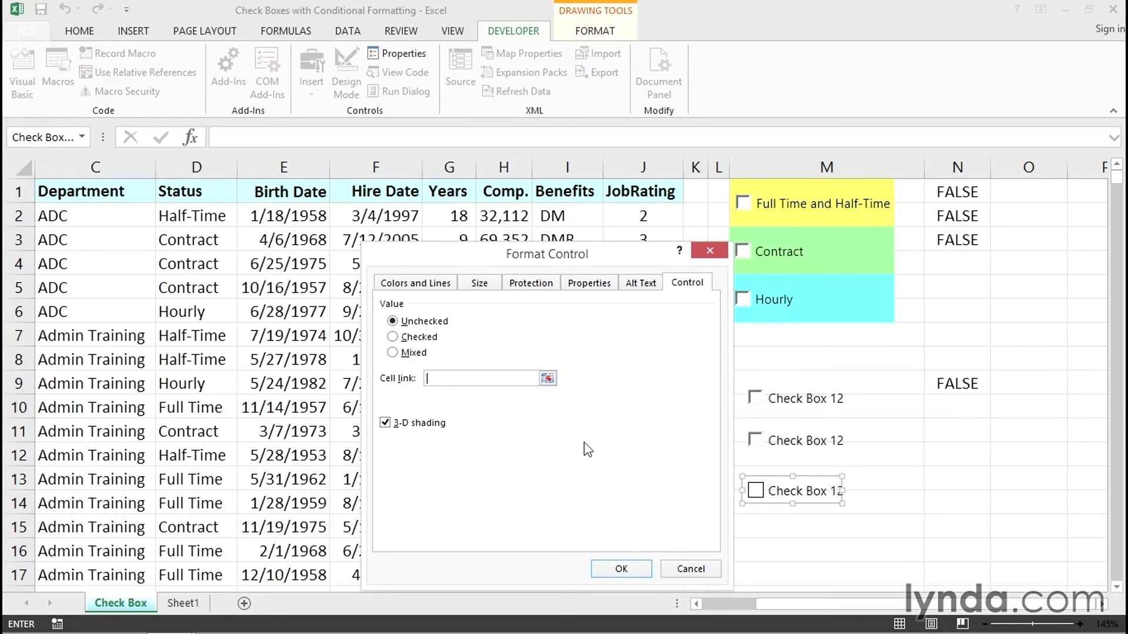
pyautogui.click(946, 481)
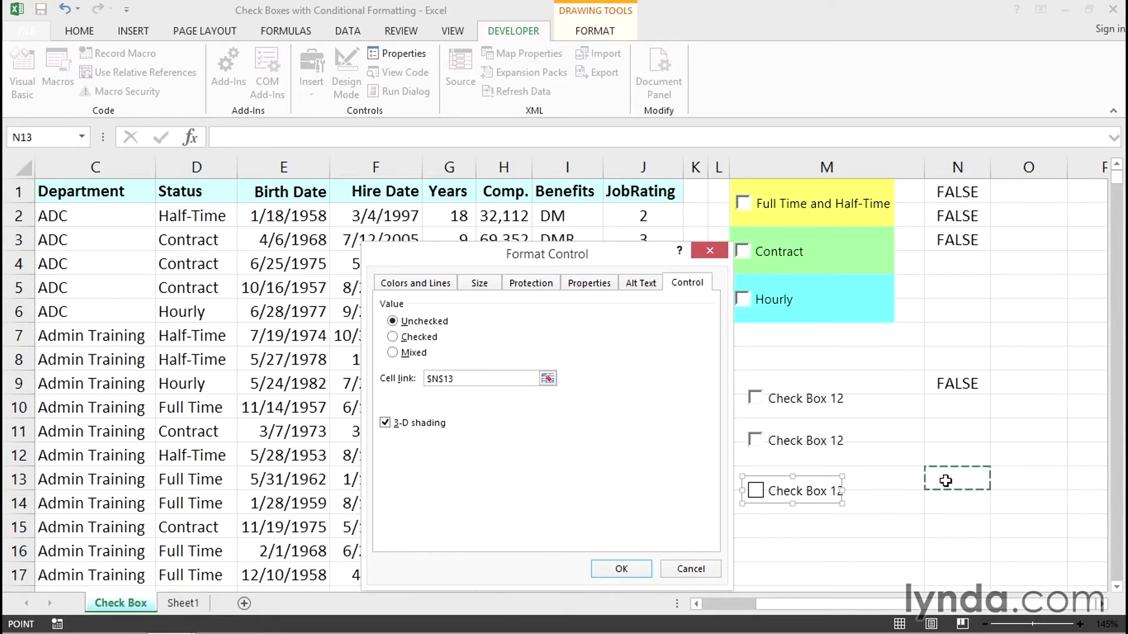
pyautogui.click(624, 567)
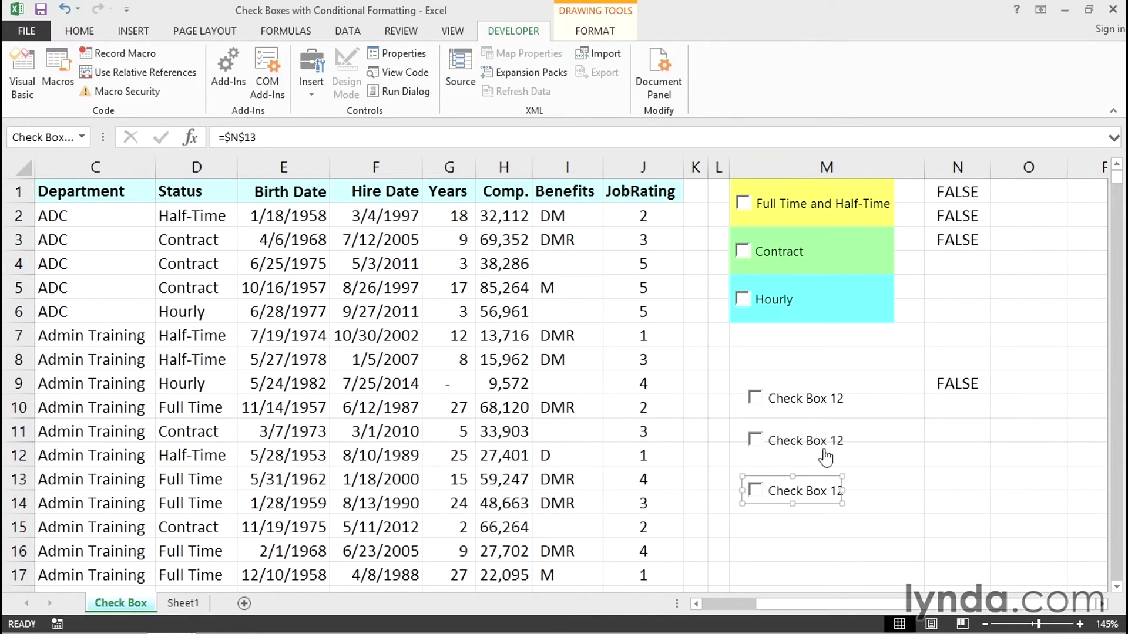
# Fill the bottom check box light blue and the middle one light green.
pyautogui.click(610, 38)
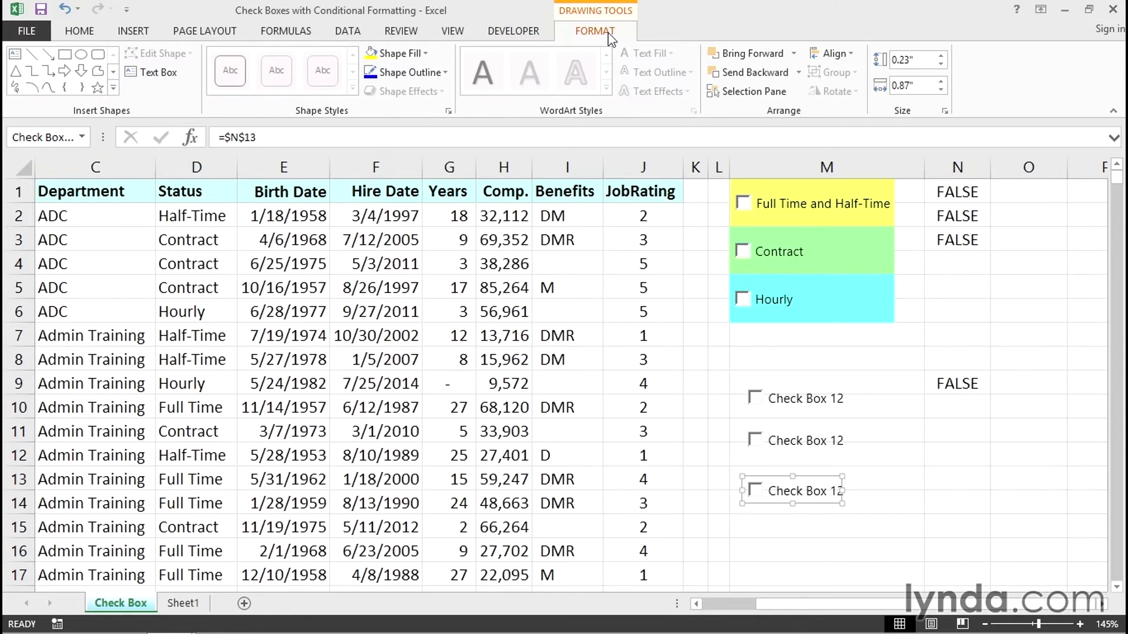
pyautogui.click(431, 59)
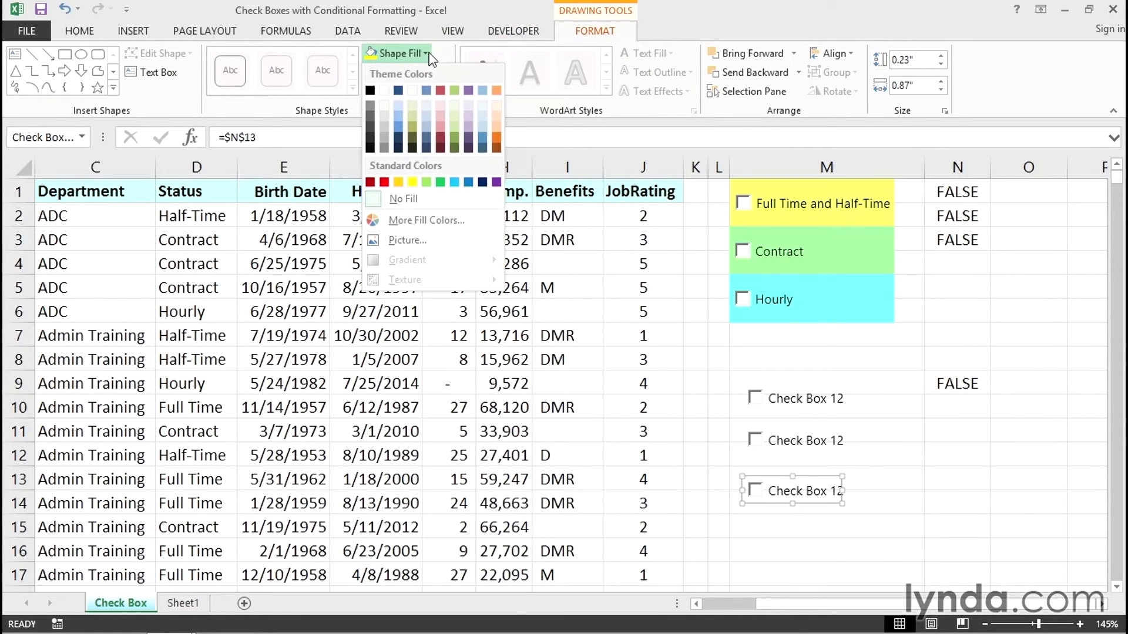
pyautogui.click(453, 182)
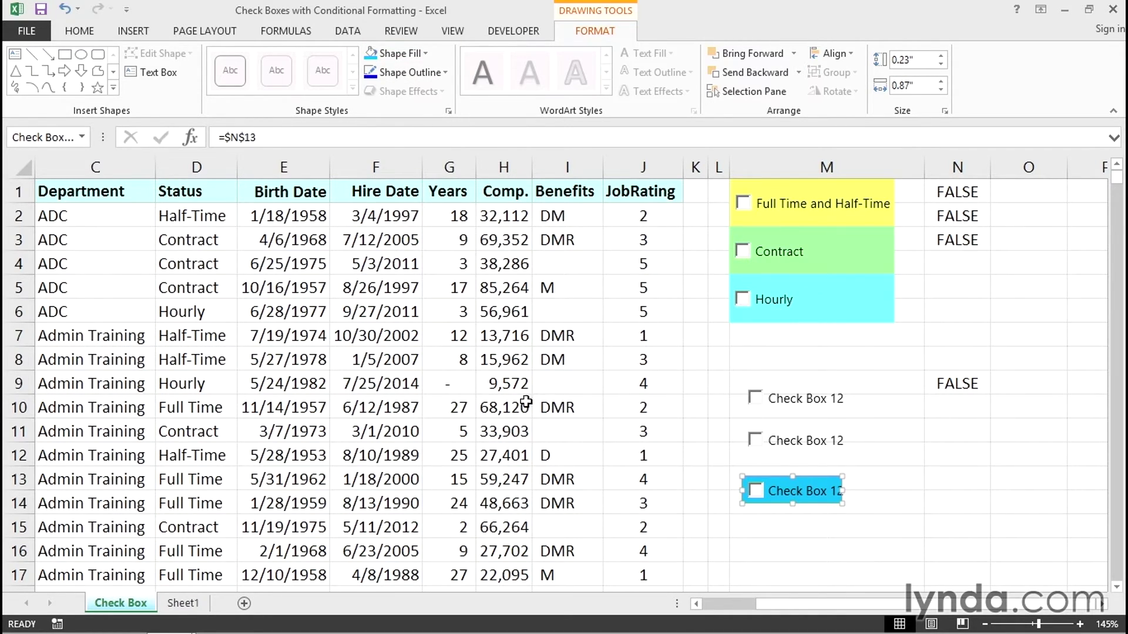
pyautogui.rightClick(790, 446)
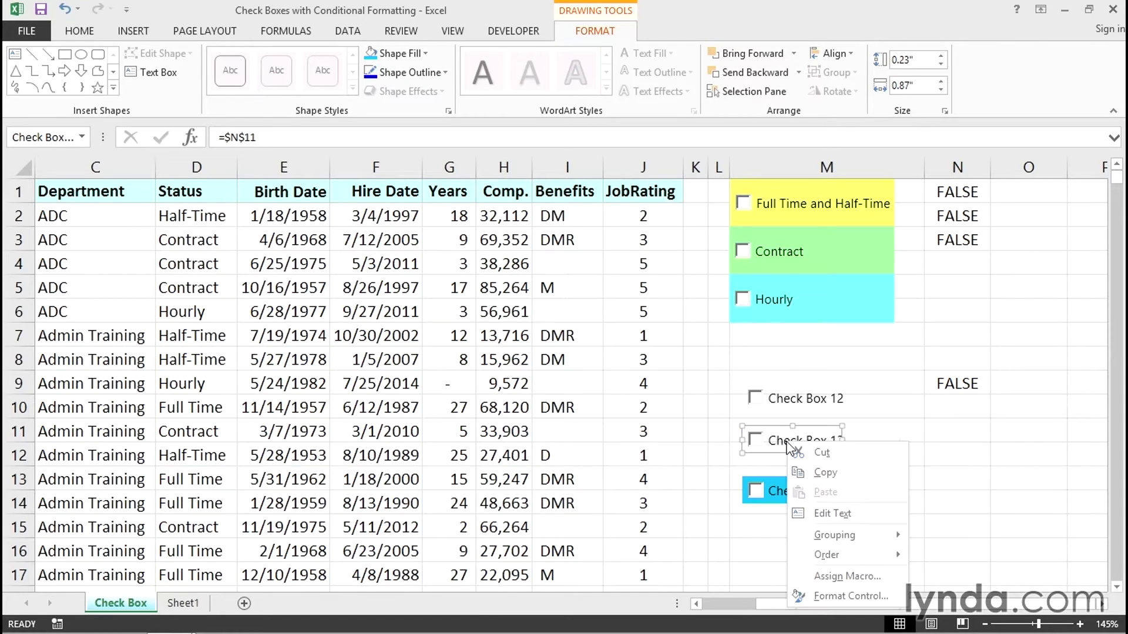
pyautogui.click(774, 438)
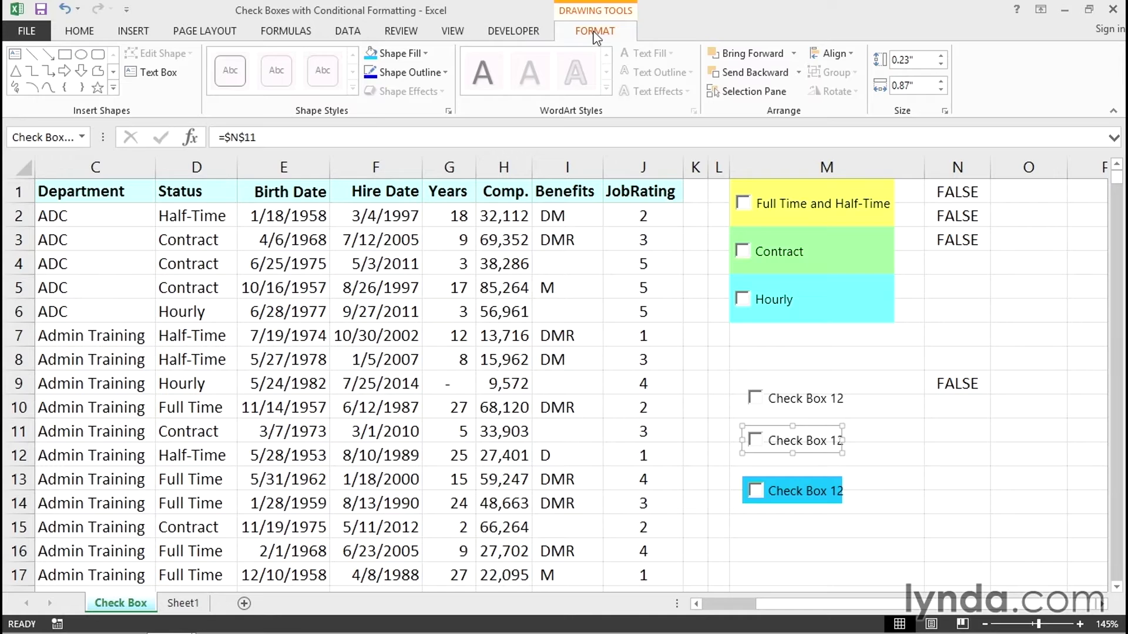
pyautogui.click(427, 54)
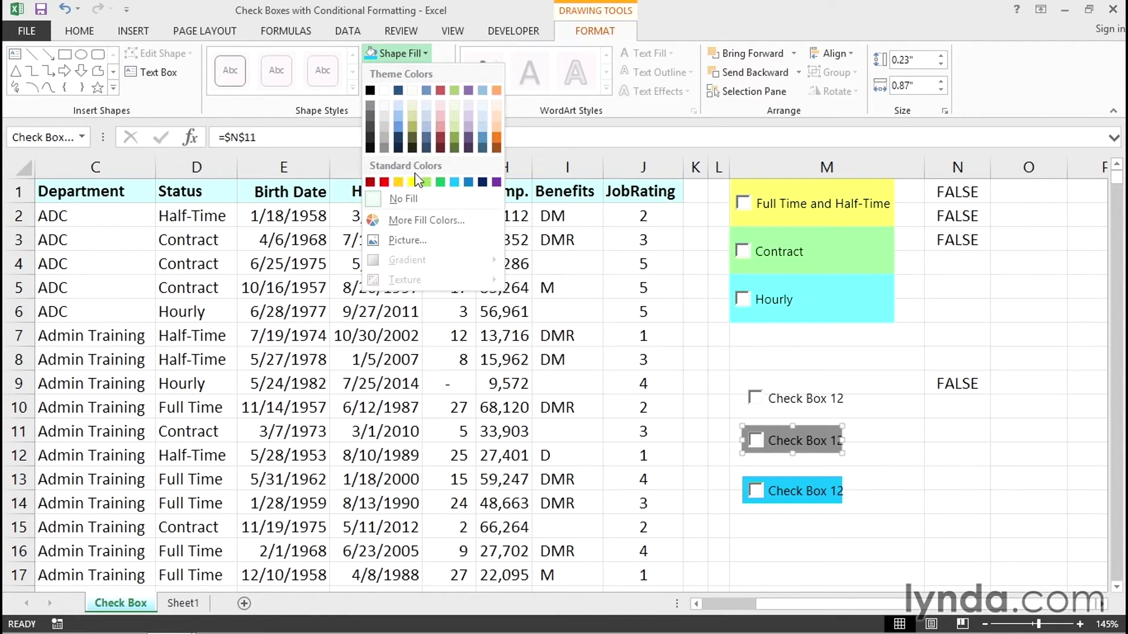
pyautogui.click(426, 182)
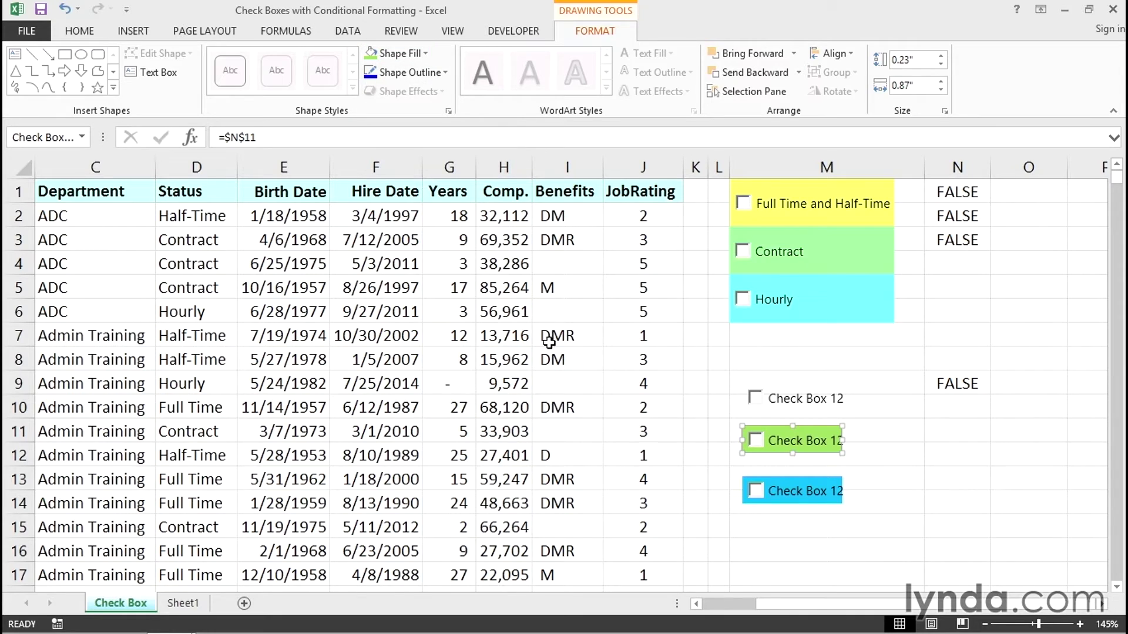
pyautogui.click(770, 360)
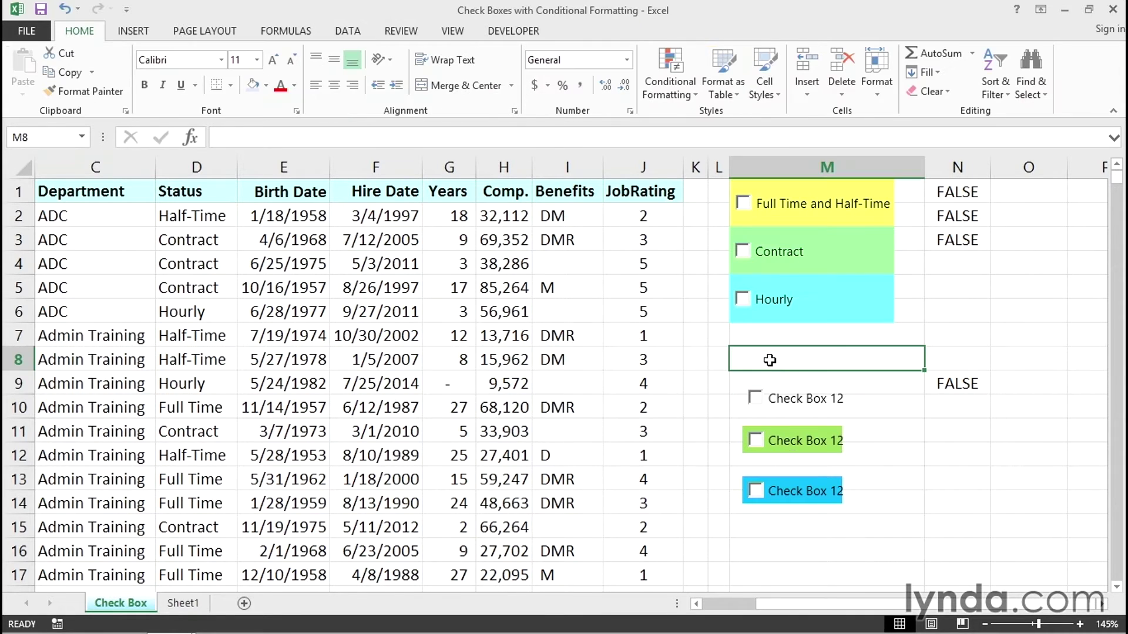
# Fill the top check box yellow.
pyautogui.click(794, 404)
pyautogui.click(794, 404)
pyautogui.keyDown('ctrl'); pyautogui.click(787, 405); pyautogui.keyUp('ctrl')
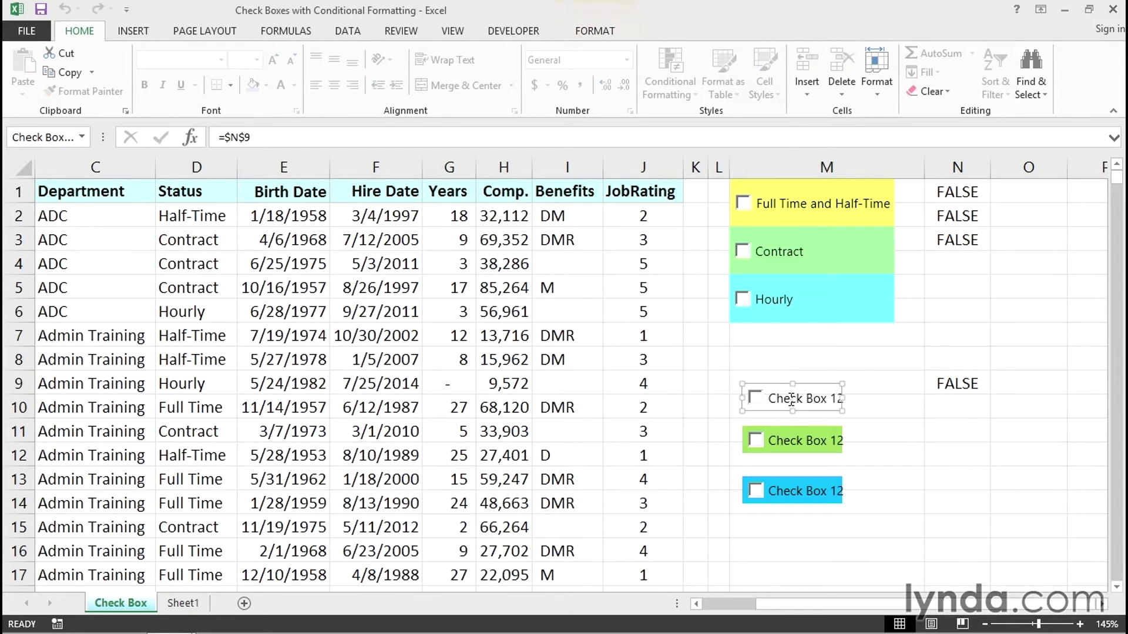
pyautogui.click(595, 31)
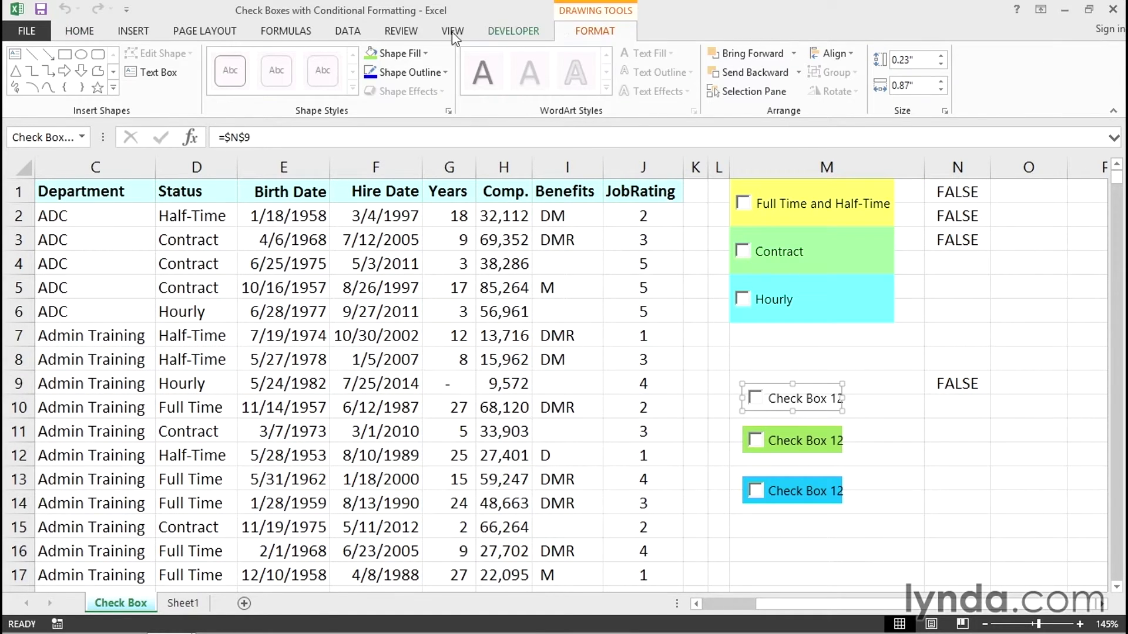
pyautogui.click(427, 54)
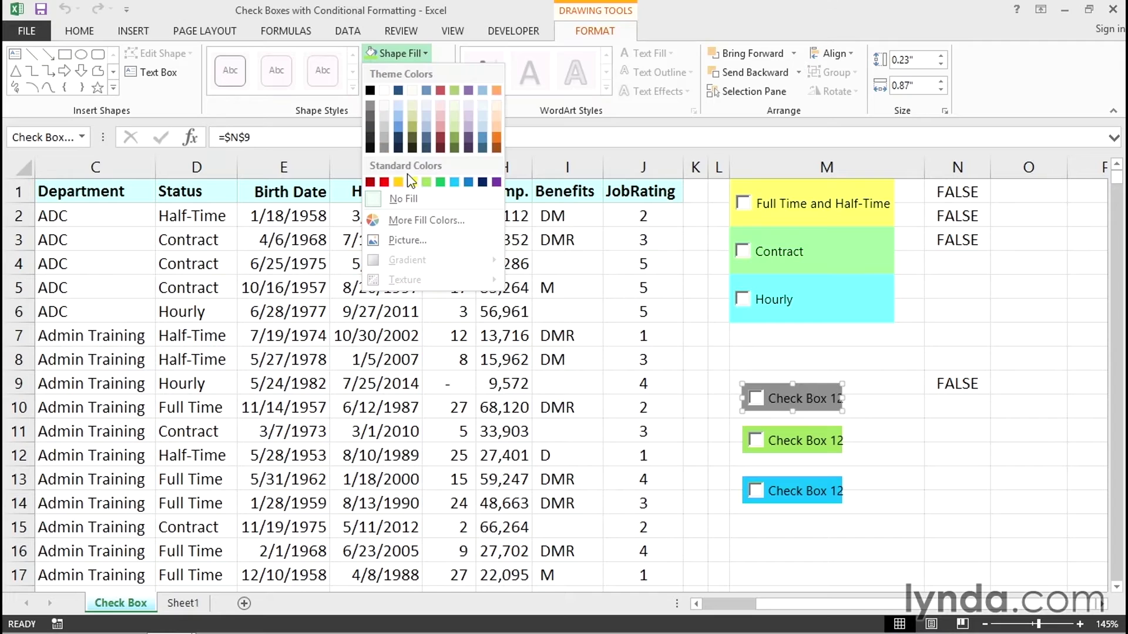
pyautogui.click(413, 183)
pyautogui.click(791, 557)
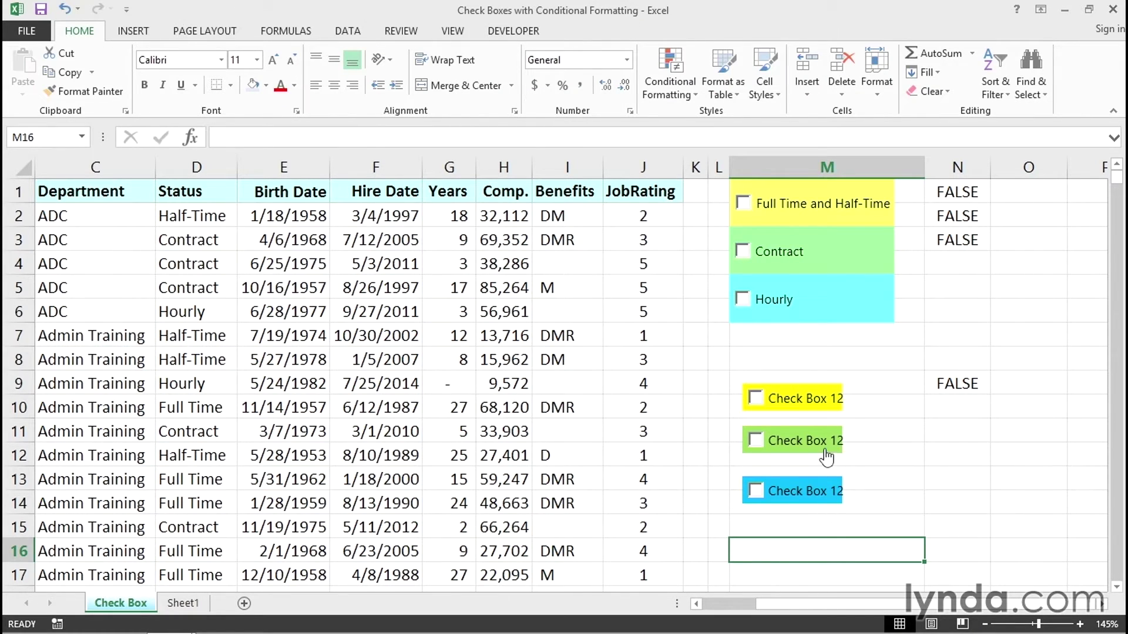
pyautogui.keyDown('ctrl'); pyautogui.click(769, 393); pyautogui.keyUp('ctrl')
# Relabel the yellow box 'Full Time and Half-Time' and the green box 'Contract'.
pyautogui.click(770, 393)
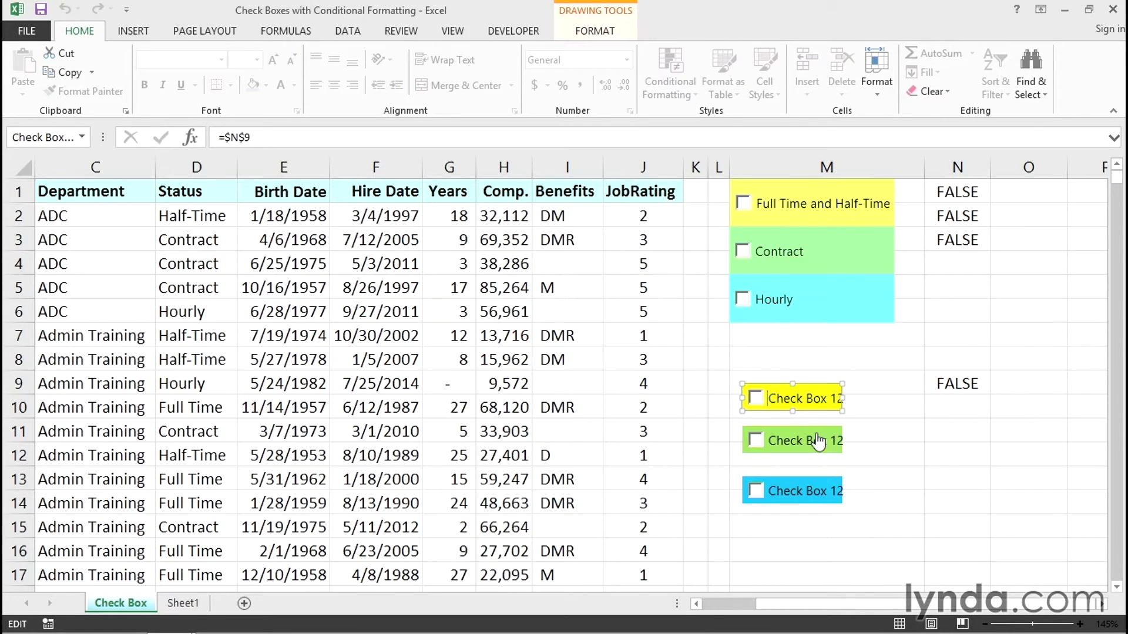
pyautogui.press('Delete')
pyautogui.press('Delete')
pyautogui.press('Delete')
pyautogui.press('Delete')
pyautogui.press('Delete')
pyautogui.press('Delete')
pyautogui.press('Delete')
pyautogui.press('Delete')
pyautogui.press('Delete')
pyautogui.press('Delete')
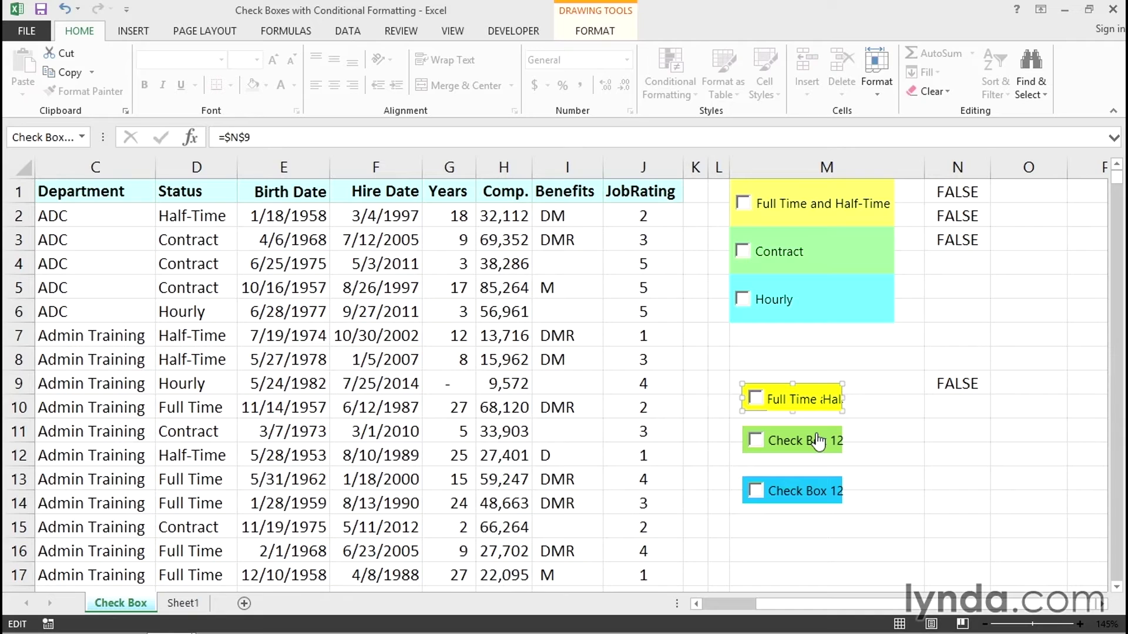
pyautogui.write('f-Time')
pyautogui.click(956, 431)
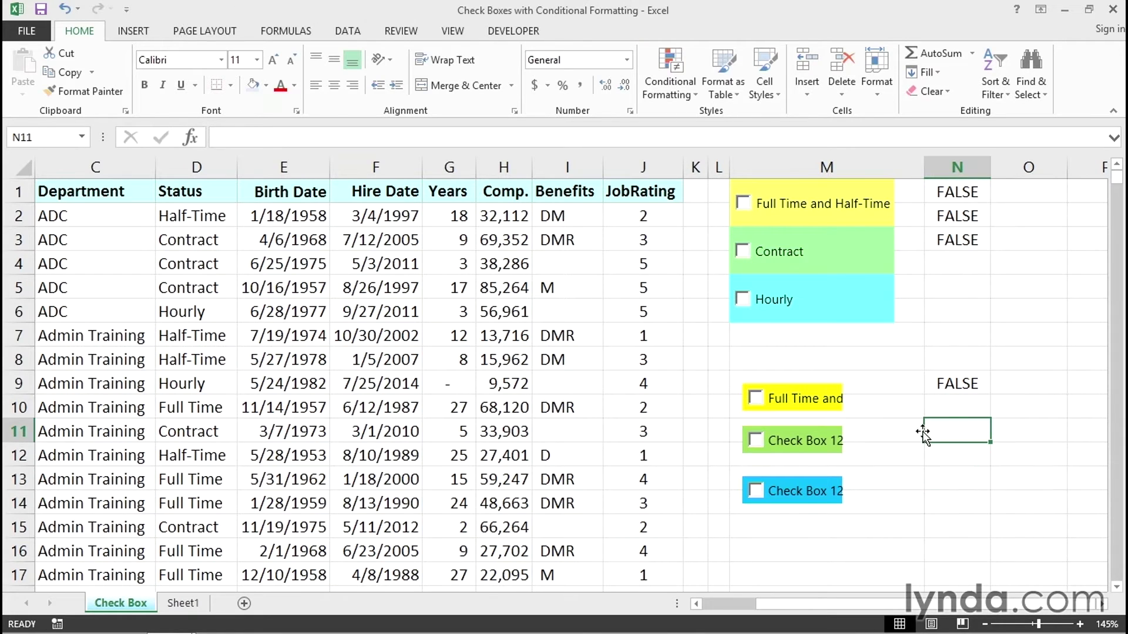
pyautogui.keyDown('ctrl'); pyautogui.click(772, 435); pyautogui.keyUp('ctrl')
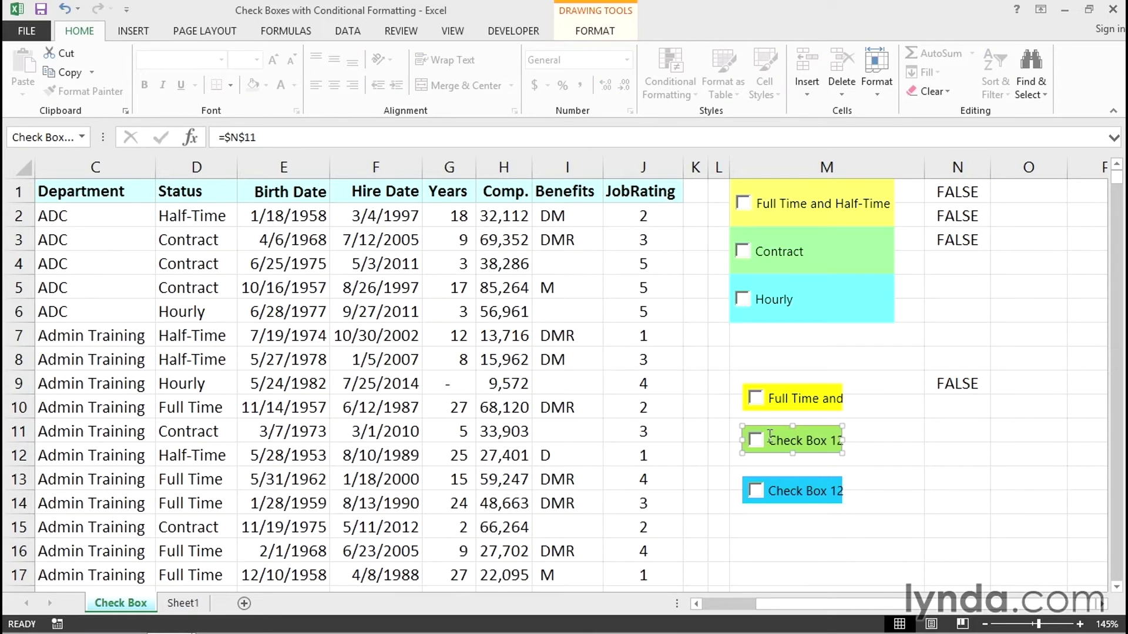
pyautogui.click(769, 435)
pyautogui.press('Delete')
pyautogui.press('Delete')
pyautogui.press('Delete')
pyautogui.press('Delete')
pyautogui.press('Delete')
pyautogui.press('Delete')
pyautogui.press('Delete')
pyautogui.press('Delete')
pyautogui.press('Delete')
pyautogui.press('Delete')
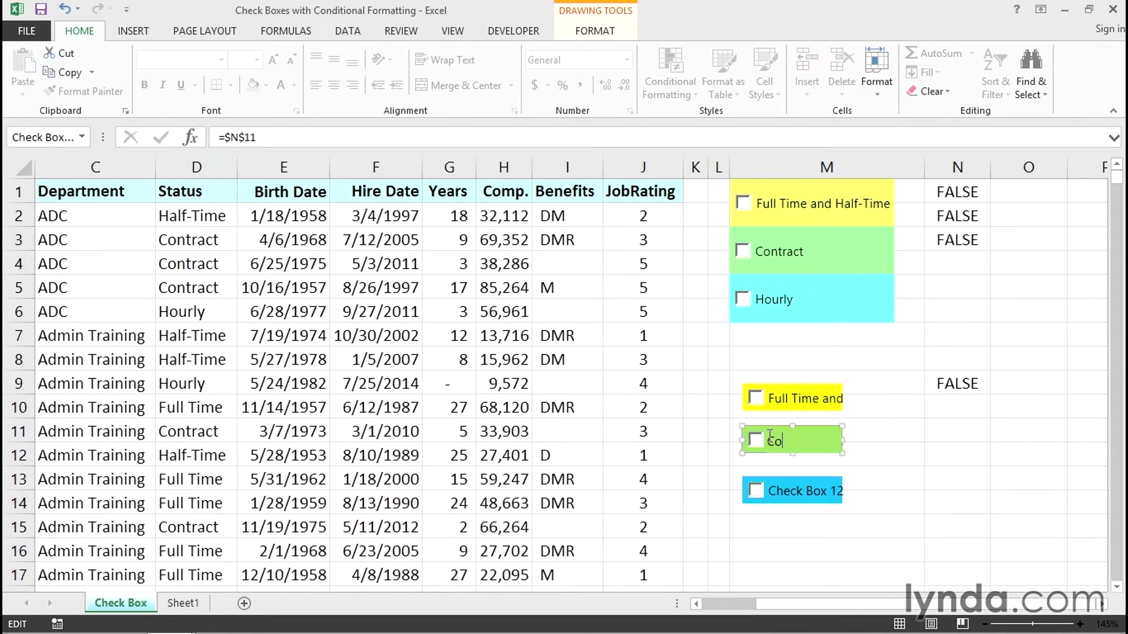
pyautogui.click(966, 500)
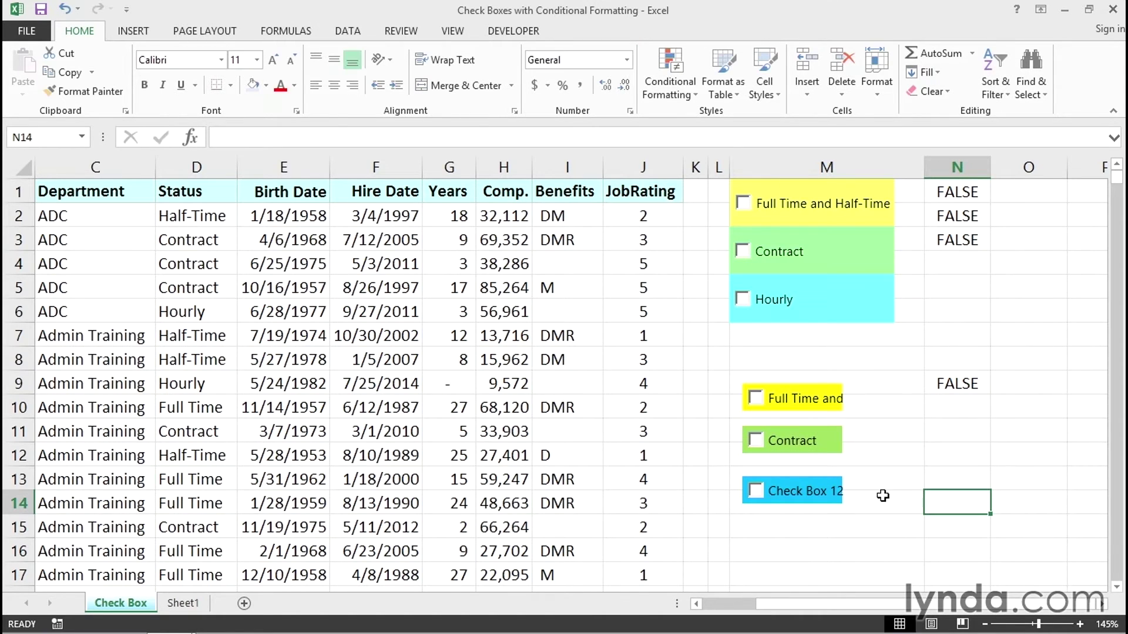
# Relabel the blue check box 'Hourly'.
pyautogui.keyDown('ctrl'); pyautogui.click(807, 494); pyautogui.keyUp('ctrl')
pyautogui.click(767, 491)
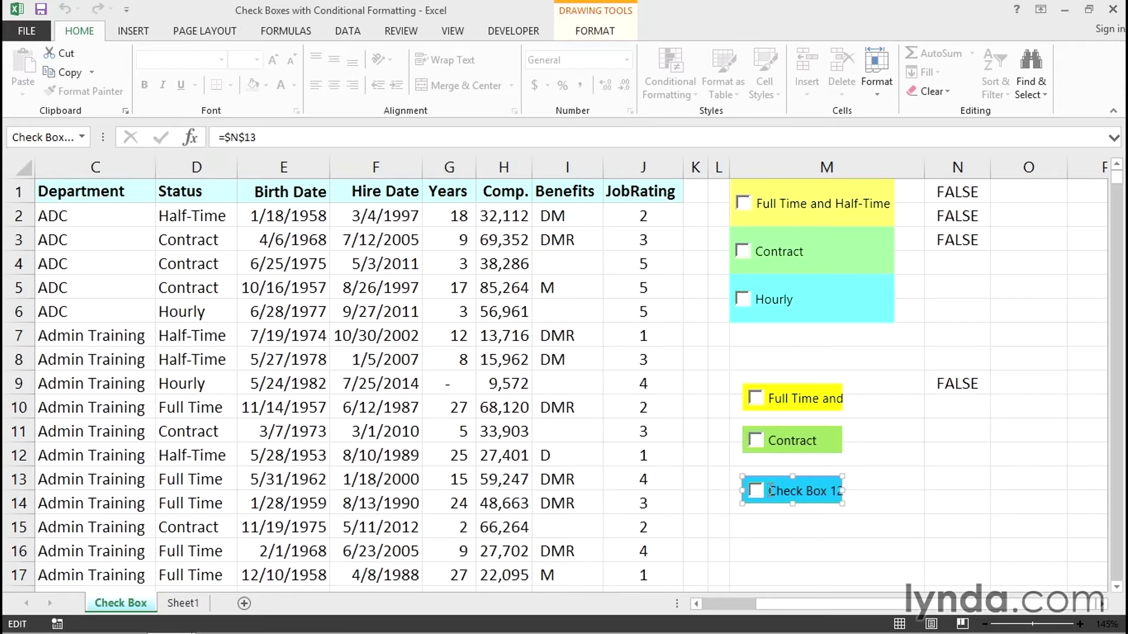
pyautogui.press('Delete')
pyautogui.press('Delete')
pyautogui.press('Delete')
pyautogui.press('Delete')
pyautogui.press('Delete')
pyautogui.press('Delete')
pyautogui.press('Delete')
pyautogui.press('Delete')
pyautogui.press('Delete')
pyautogui.press('Delete')
pyautogui.press('Delete')
pyautogui.press('Delete')
pyautogui.press('Escape')
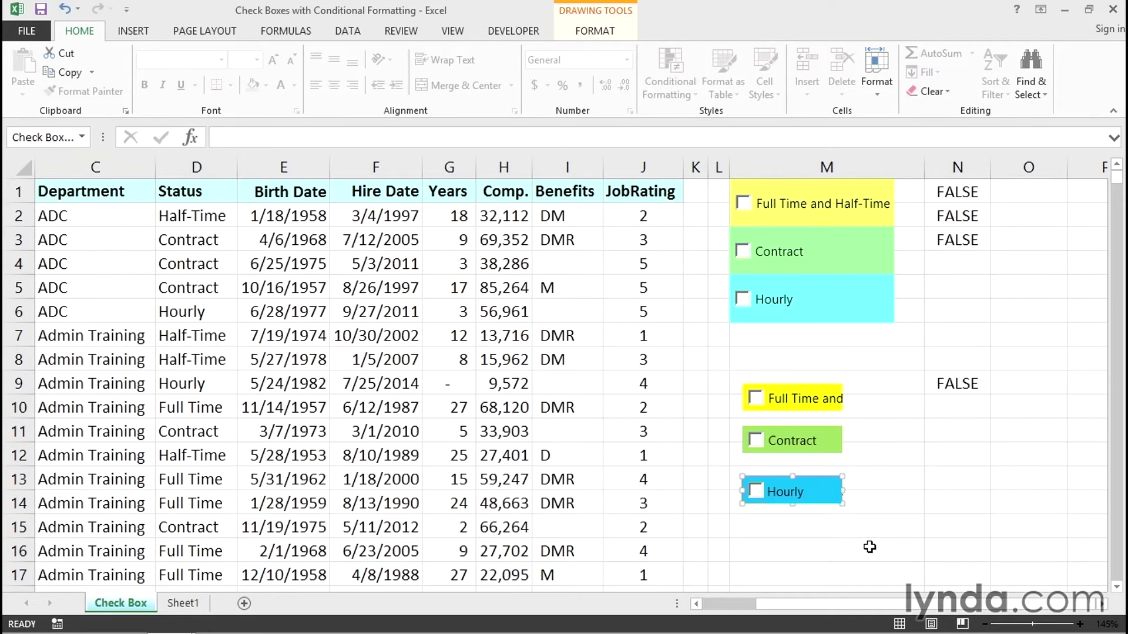
pyautogui.click(870, 547)
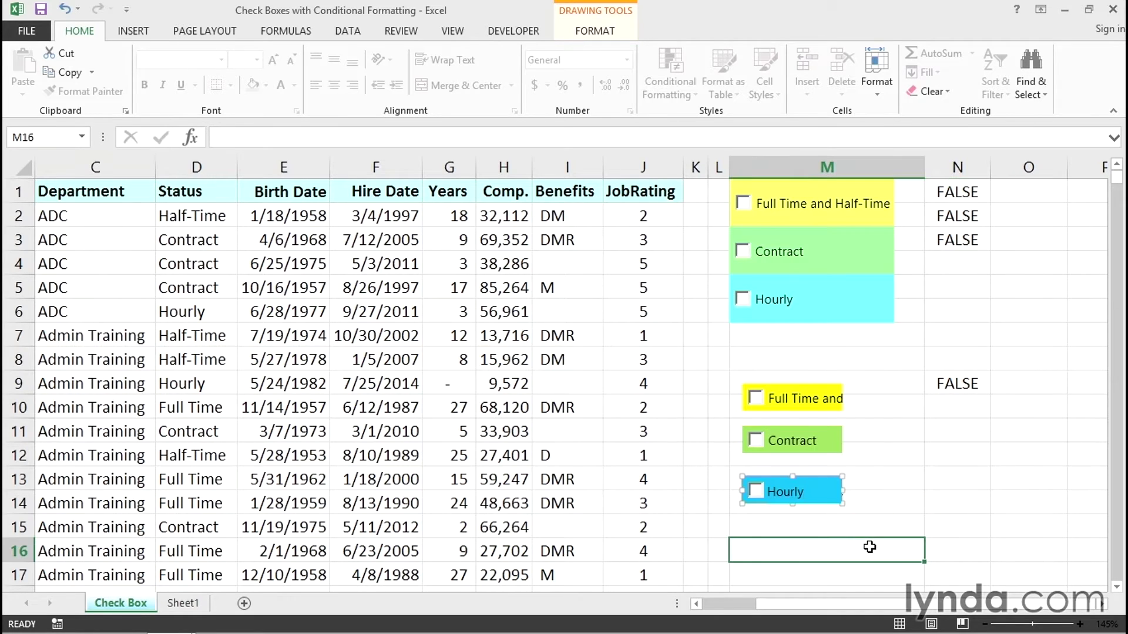
# Test the Hourly, Contract and Full Time boxes, leaving only Full Time ticked.
pyautogui.click(755, 491)
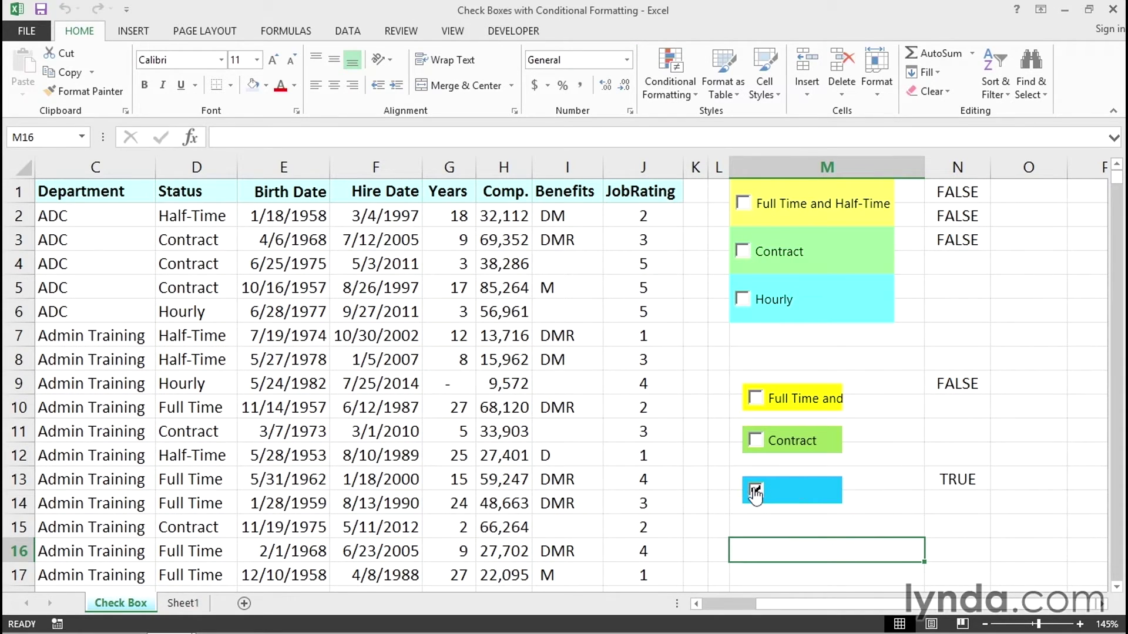
pyautogui.click(755, 441)
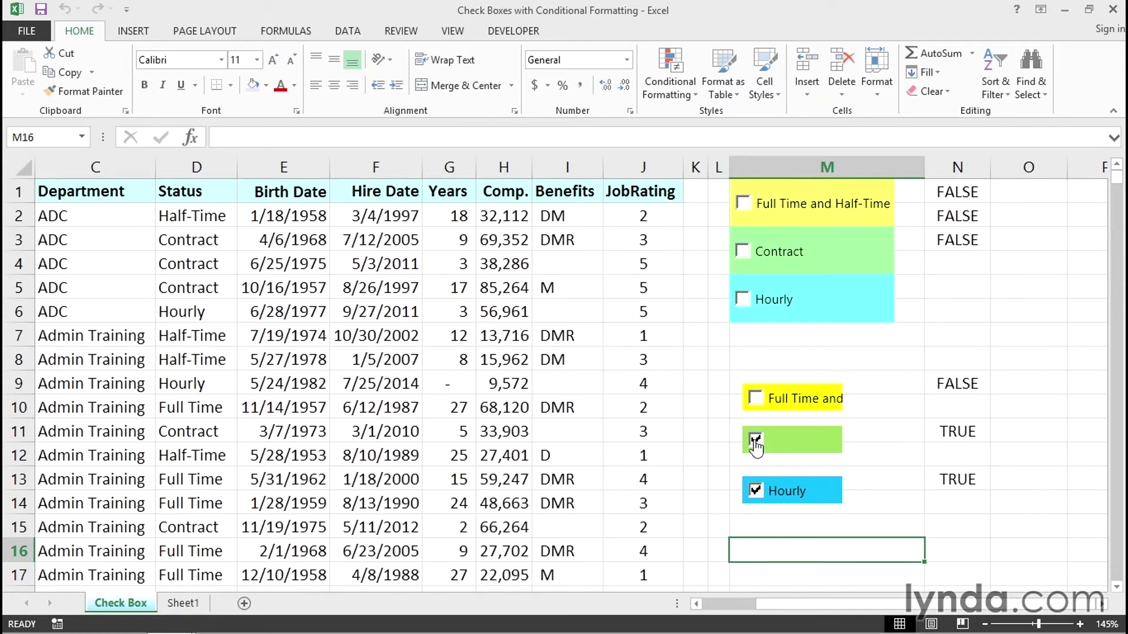
pyautogui.click(755, 400)
pyautogui.click(755, 399)
pyautogui.click(755, 441)
pyautogui.click(756, 491)
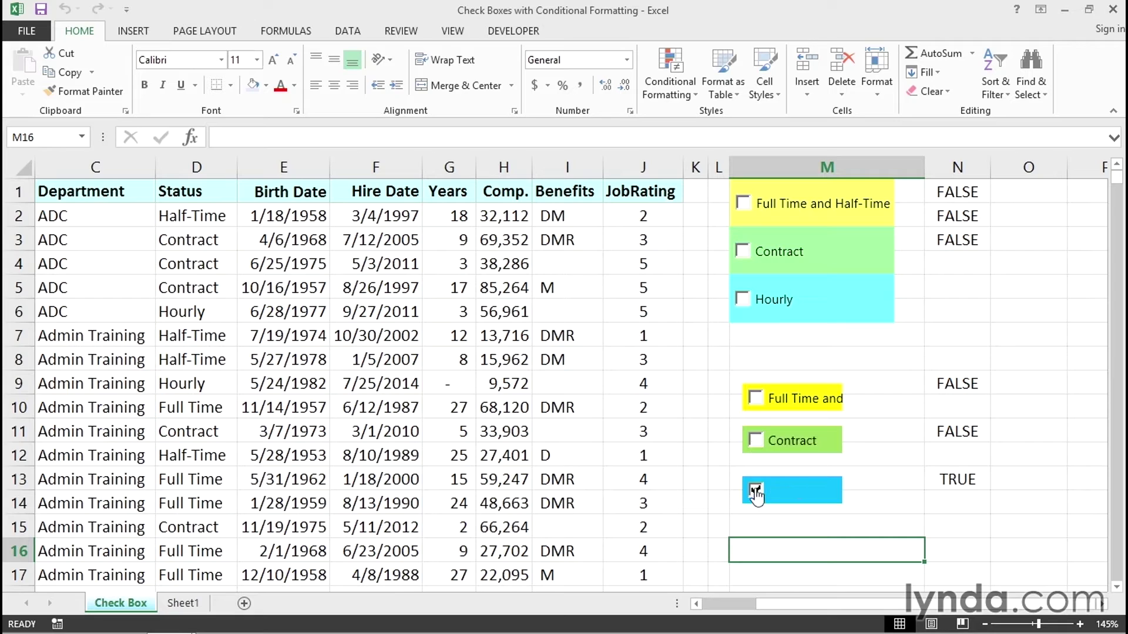
pyautogui.click(755, 398)
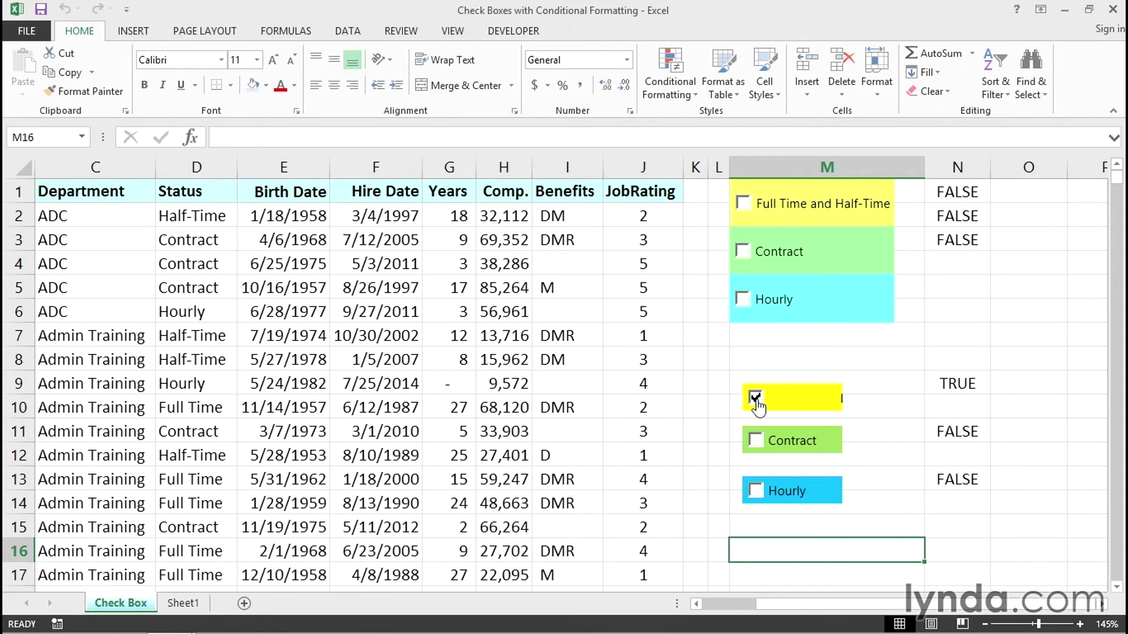
pyautogui.click(766, 360)
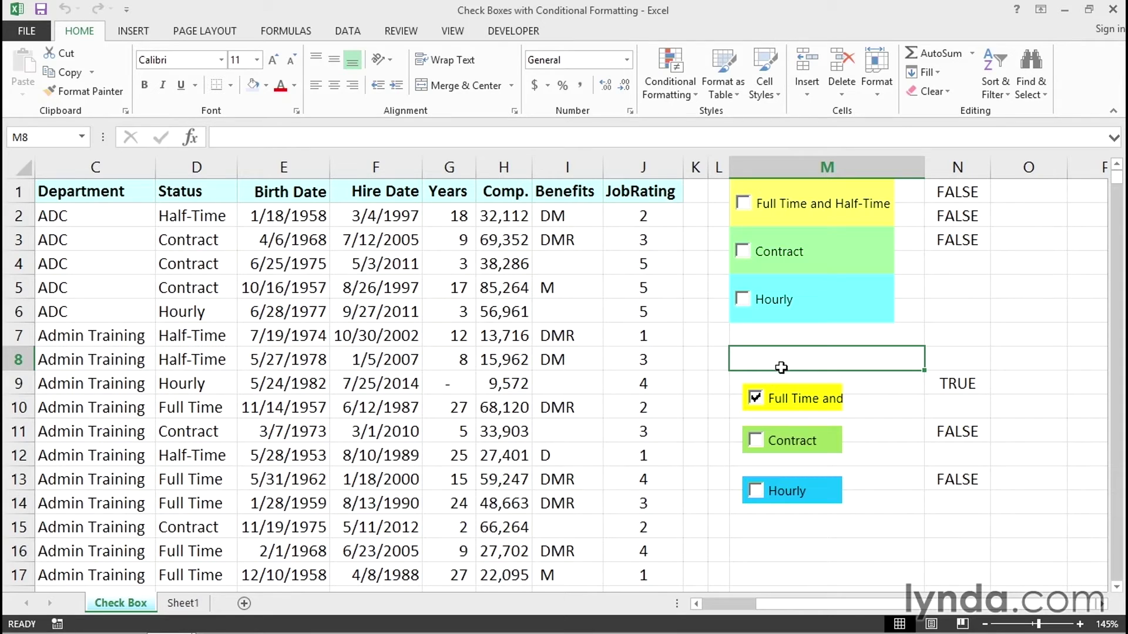
# Widen the yellow check box so its full 'Full Time and Half-Time' label shows.
pyautogui.keyDown('ctrl'); pyautogui.click(799, 398); pyautogui.keyUp('ctrl')
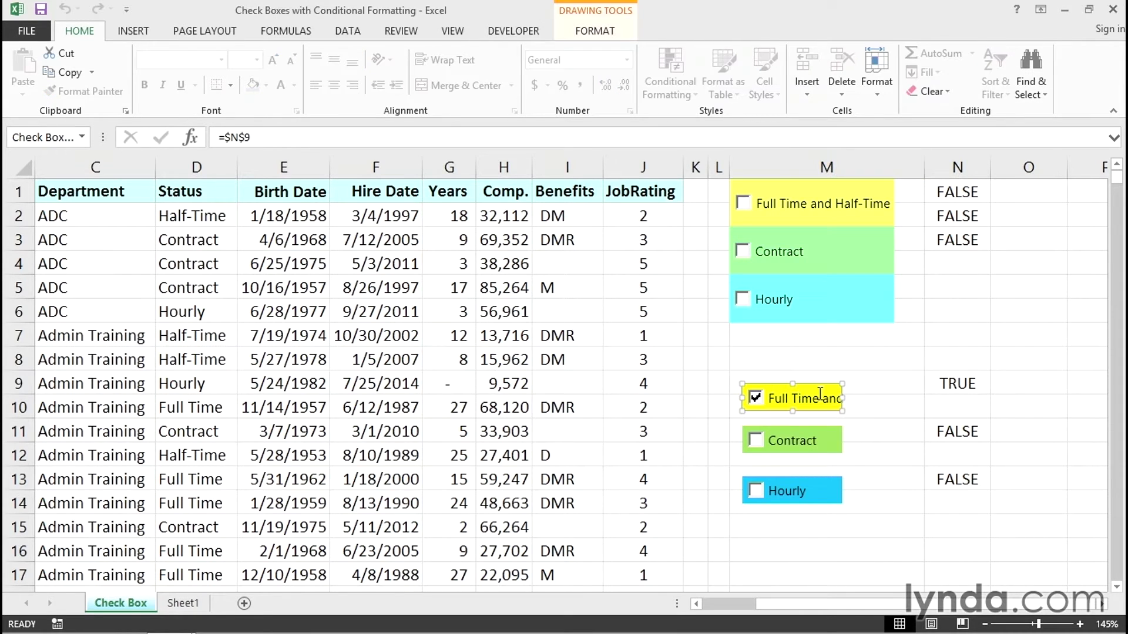
pyautogui.moveTo(843, 397); pyautogui.dragTo(891, 399)
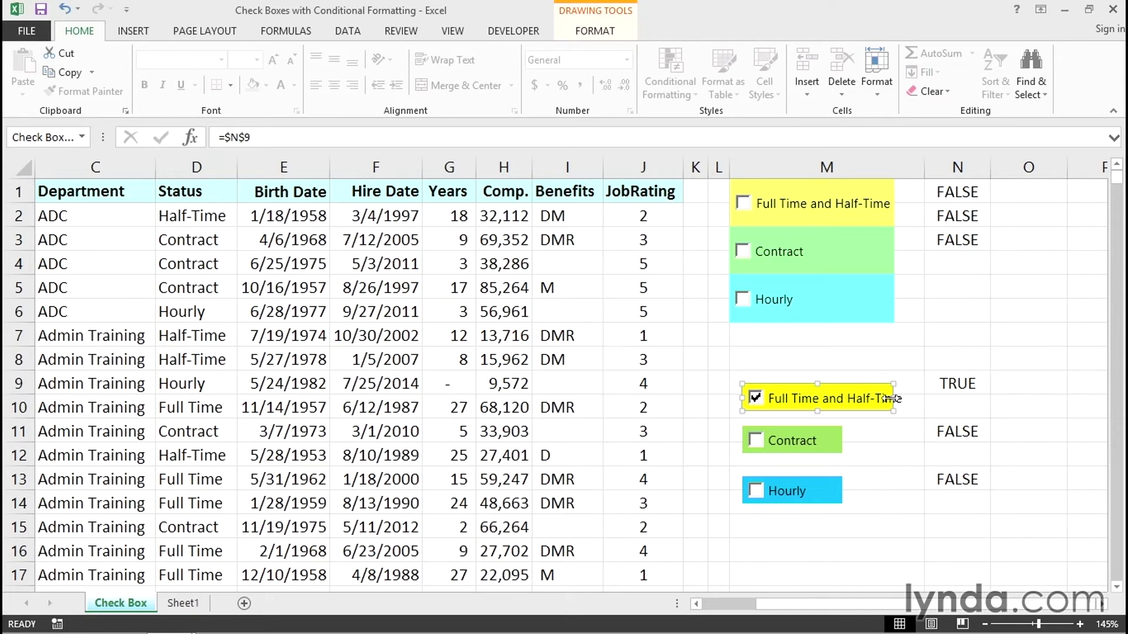
pyautogui.moveTo(892, 399); pyautogui.dragTo(908, 399)
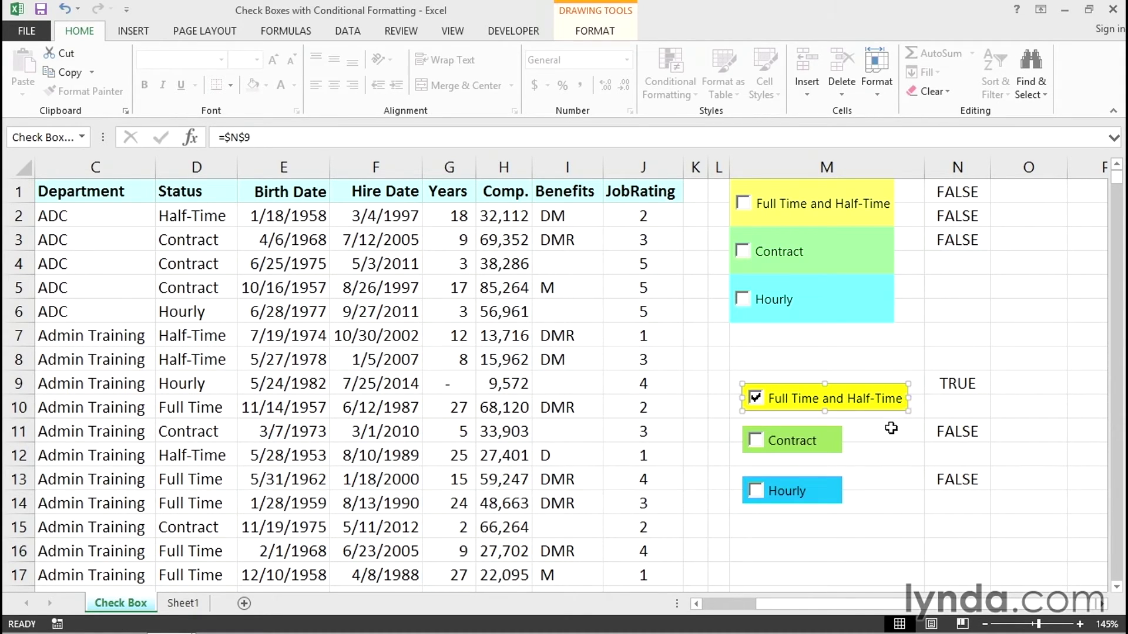
pyautogui.click(891, 428)
pyautogui.click(745, 363)
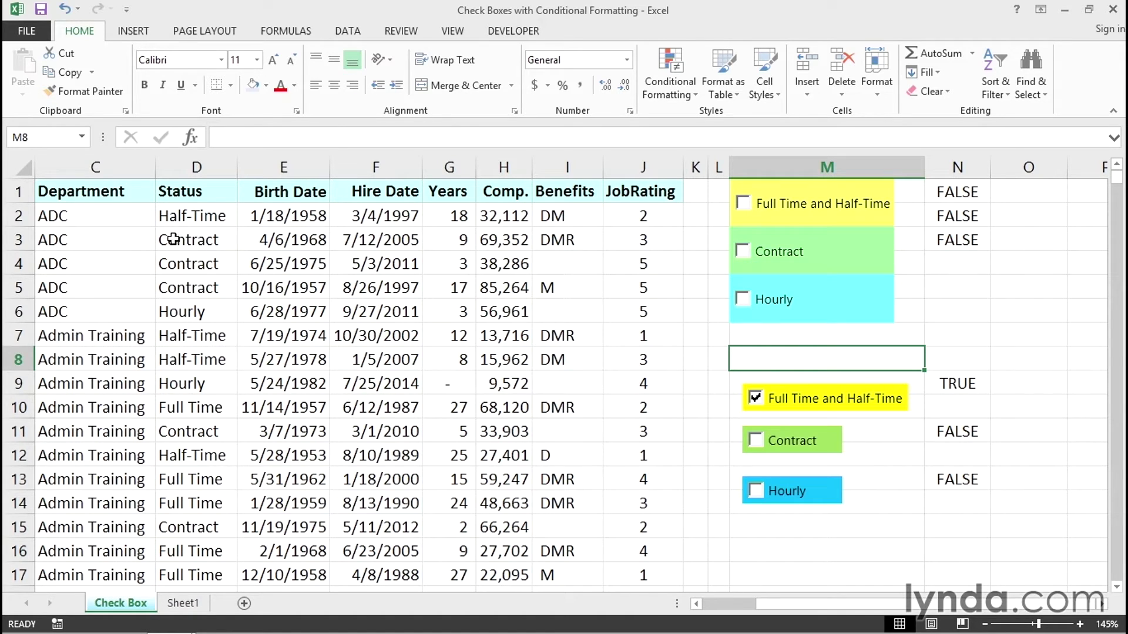
# Check the Status cells and N11, then untick the Full Time and Half-Time box.
pyautogui.moveTo(189, 241); pyautogui.dragTo(193, 286)
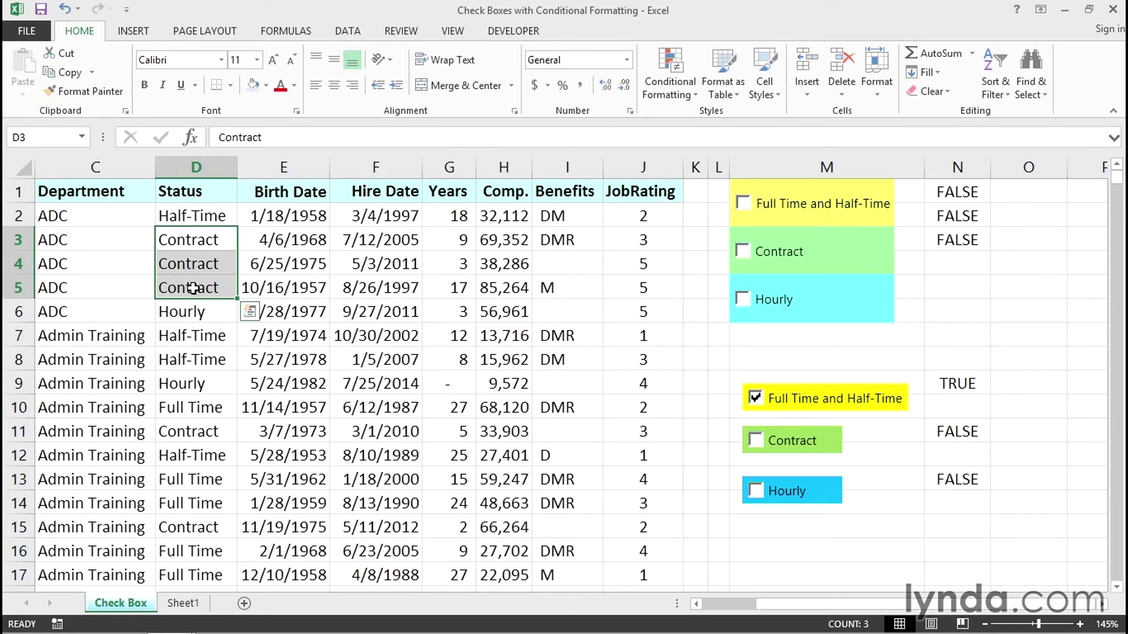
pyautogui.click(951, 442)
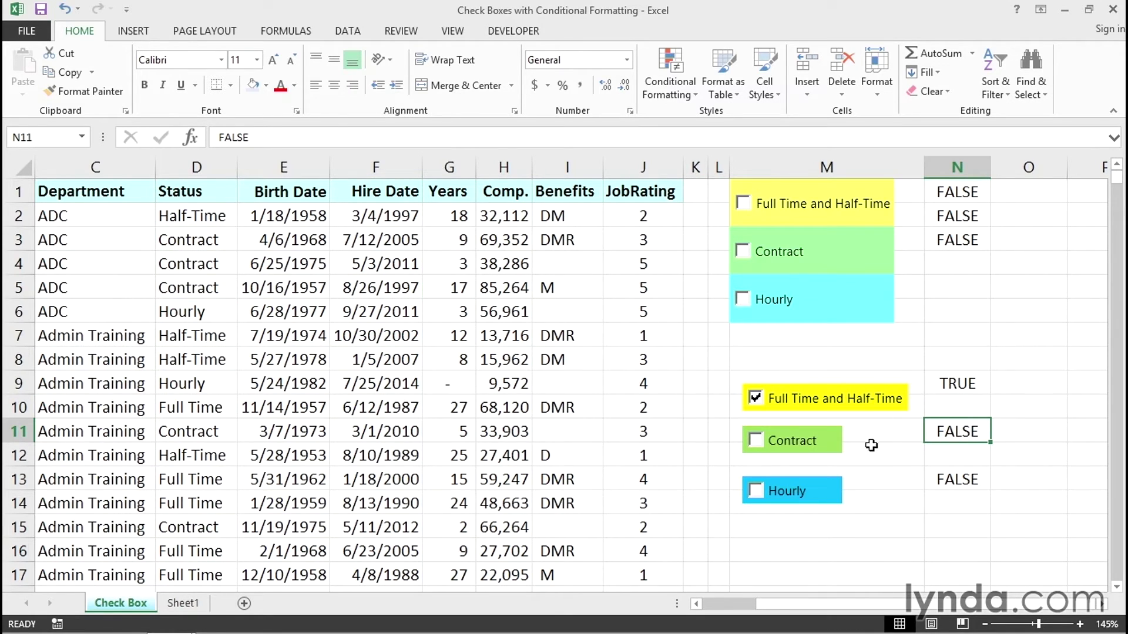
pyautogui.click(756, 400)
# Scroll back to the data and select columns A through J.
pyautogui.click(303, 341)
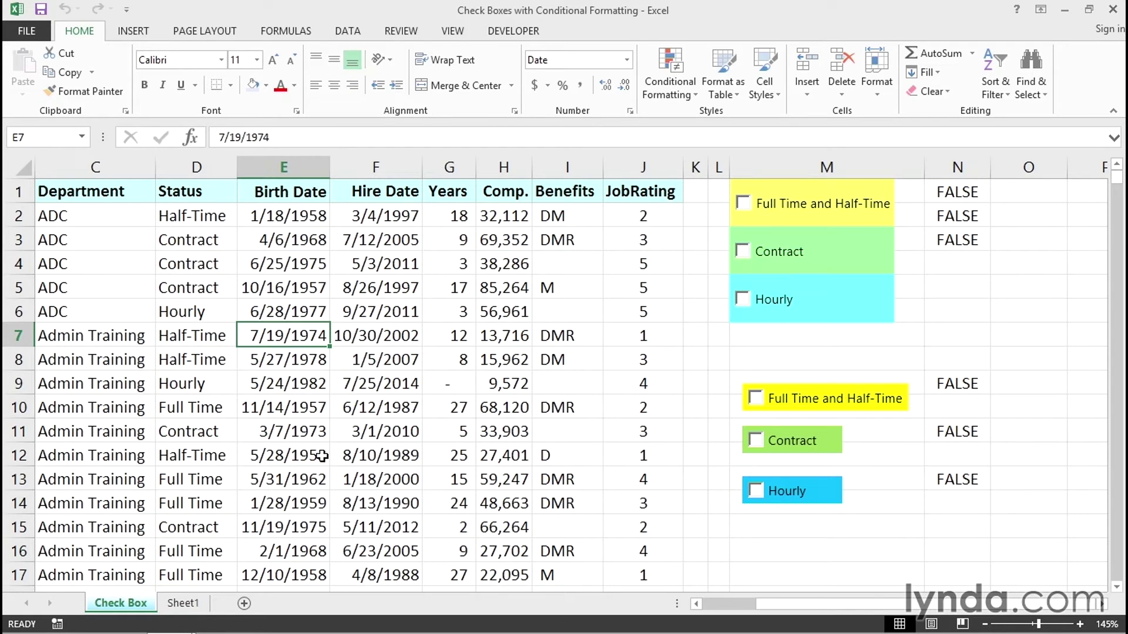
pyautogui.moveTo(746, 602); pyautogui.dragTo(709, 601)
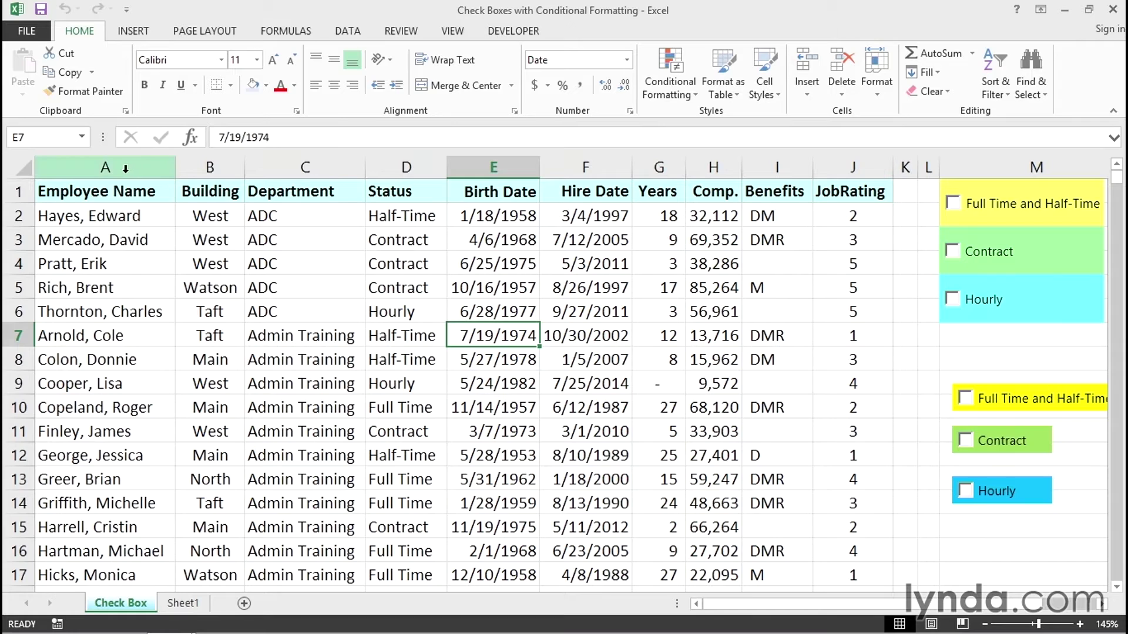
pyautogui.moveTo(125, 169); pyautogui.dragTo(835, 162)
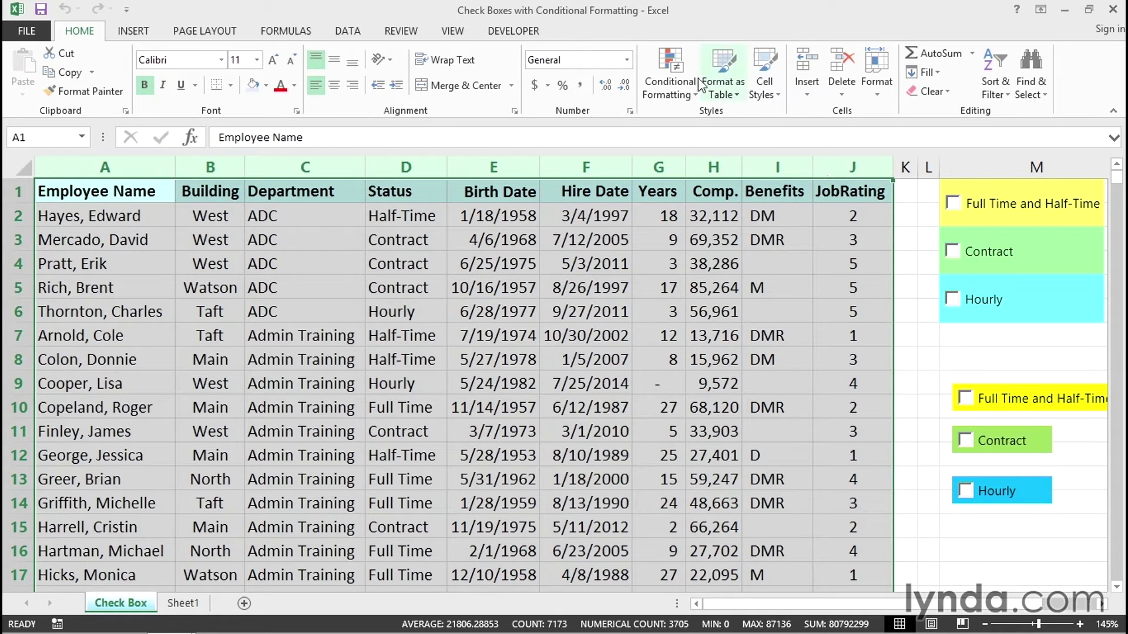
# Start a new conditional formatting rule using the 'Use a formula to determine which cells to format' type.
pyautogui.click(673, 66)
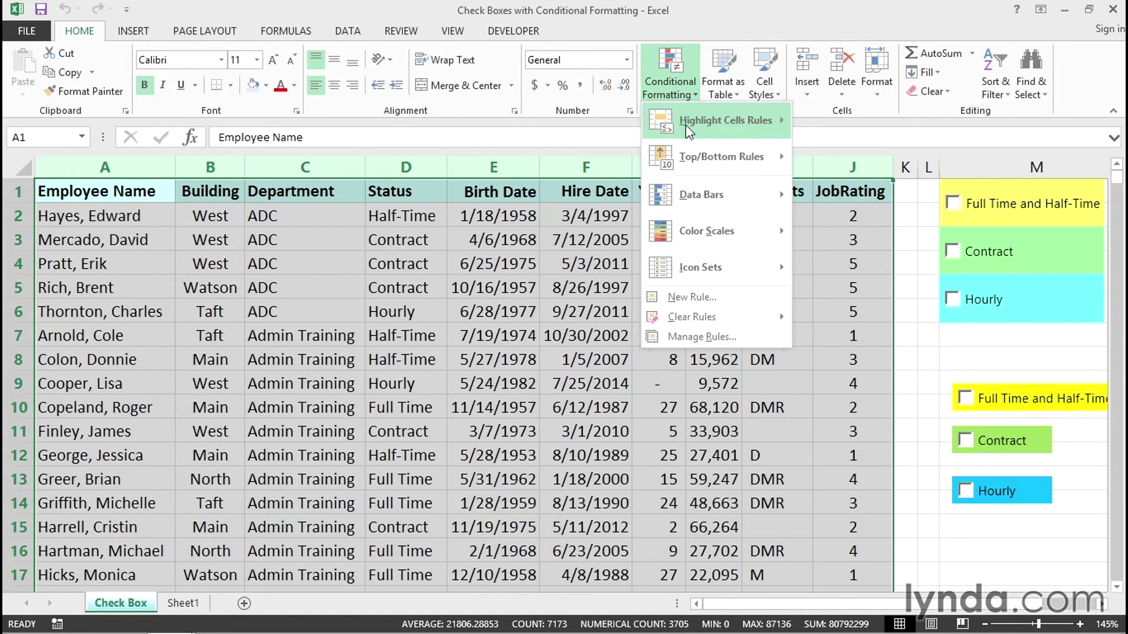
pyautogui.click(685, 297)
pyautogui.moveTo(639, 291); pyautogui.dragTo(668, 187)
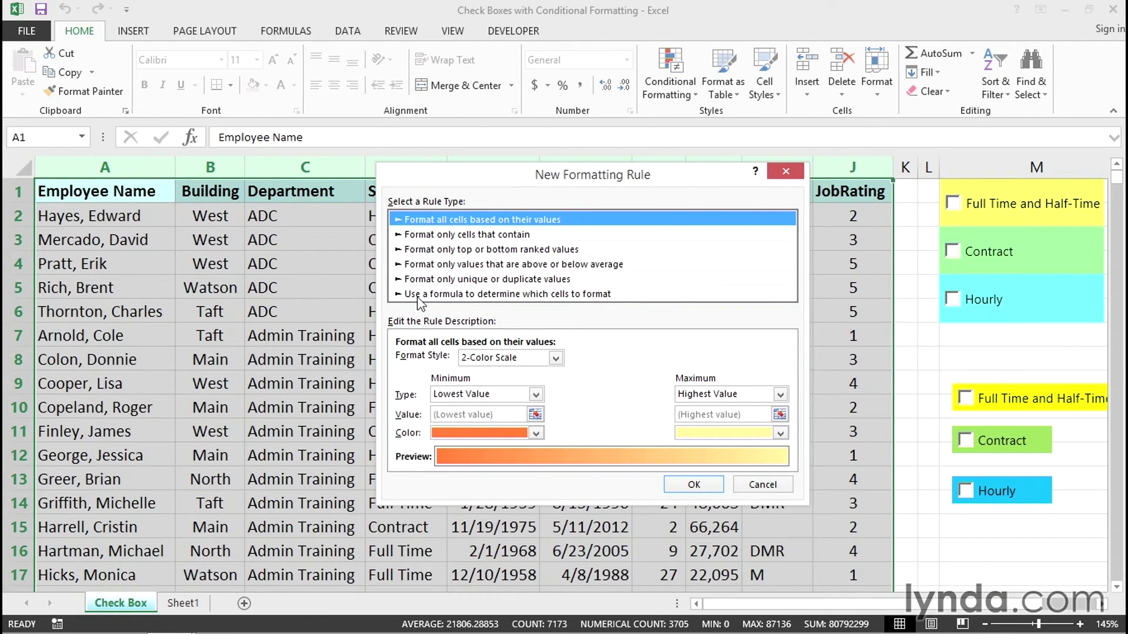
pyautogui.click(511, 297)
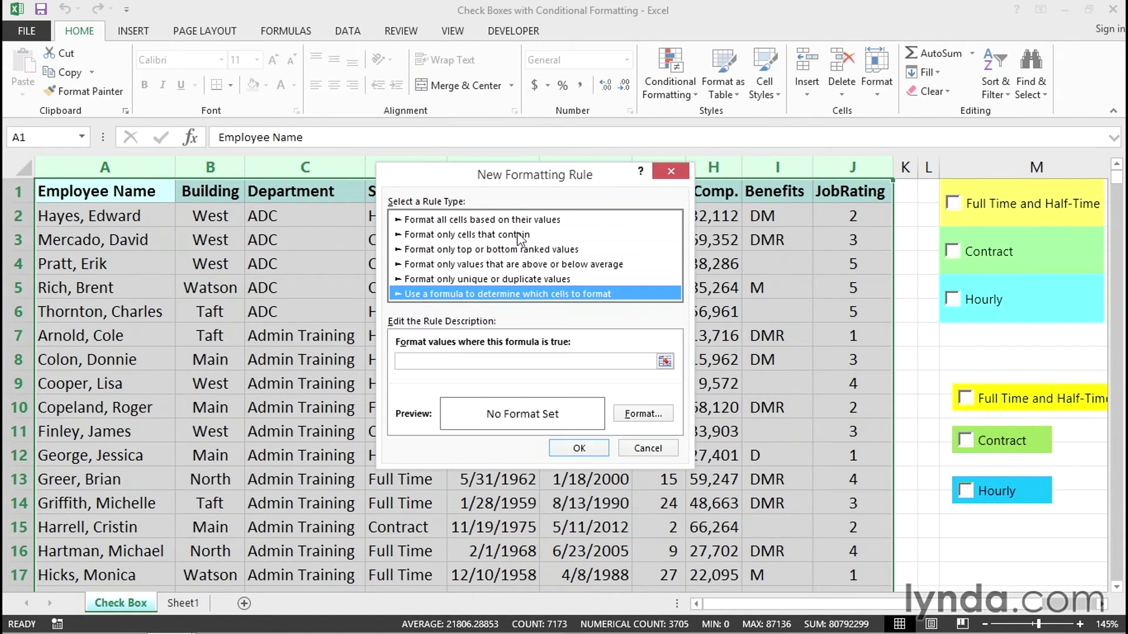
pyautogui.moveTo(513, 182); pyautogui.dragTo(520, 213)
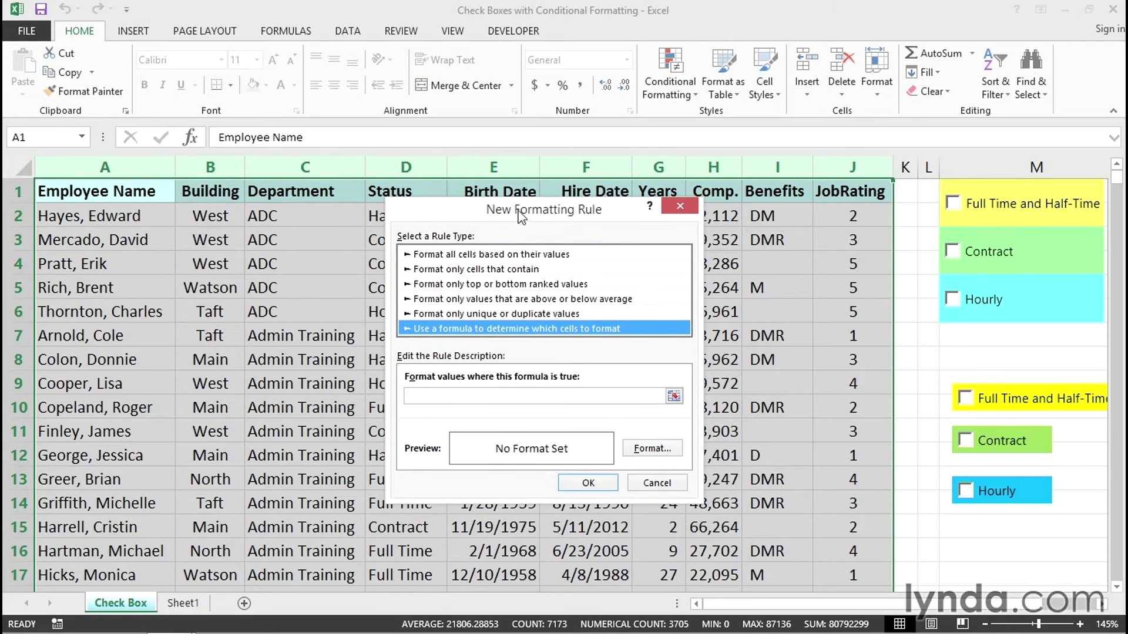
# Enter the rule formula =$D1="Contract" to pick out Contract rows.
pyautogui.click(434, 395)
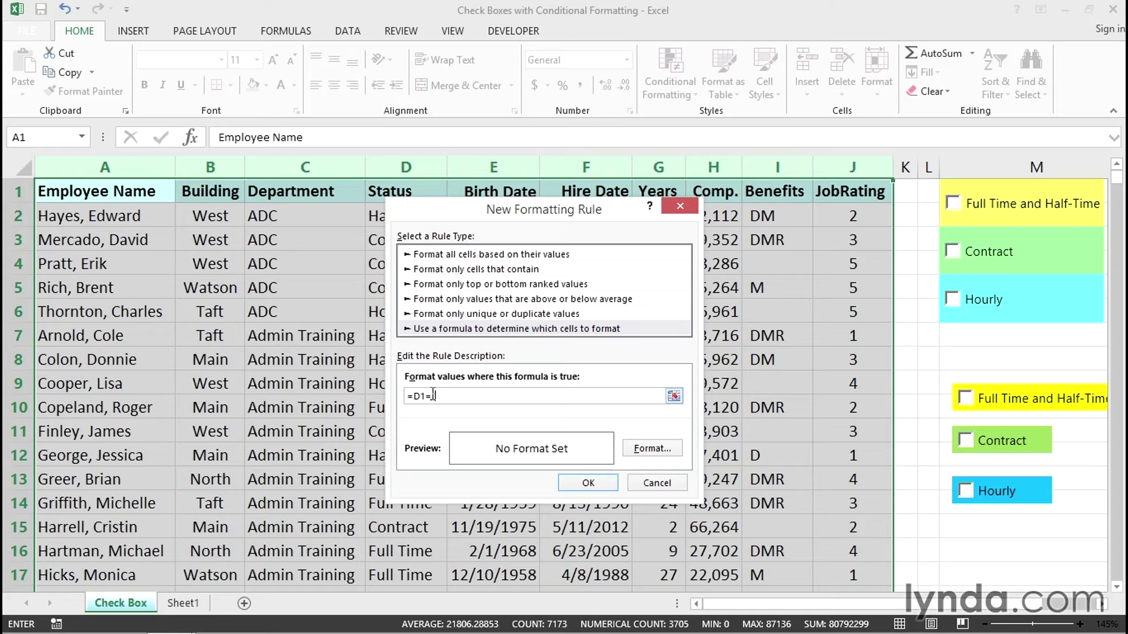
pyautogui.write('ct')
pyautogui.moveTo(521, 209); pyautogui.dragTo(600, 224)
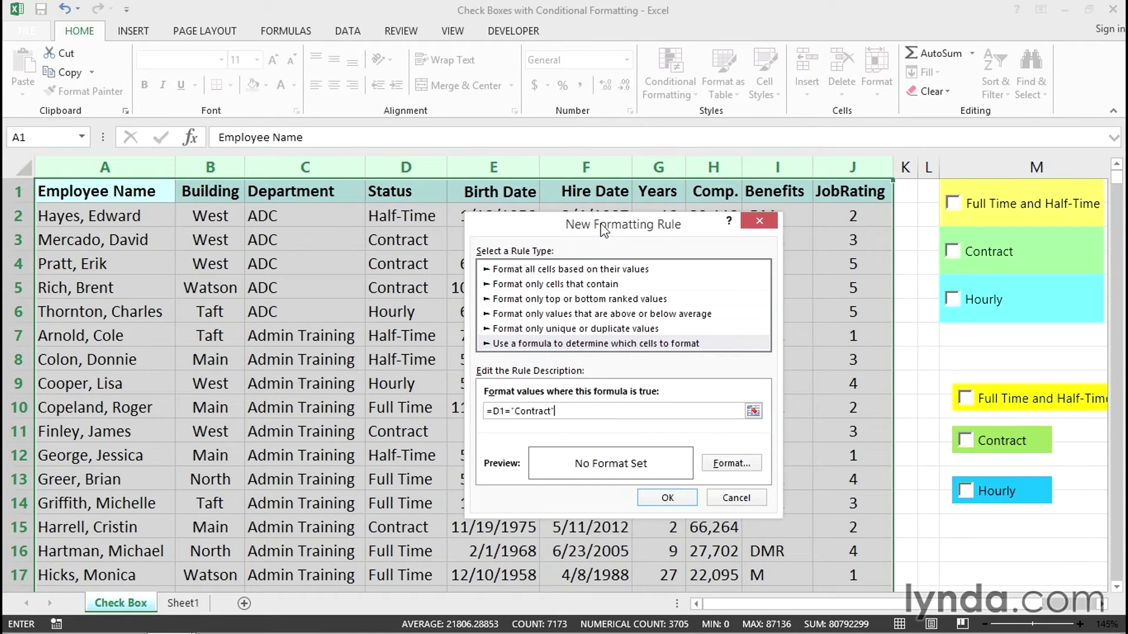
pyautogui.click(493, 411)
pyautogui.write('$')
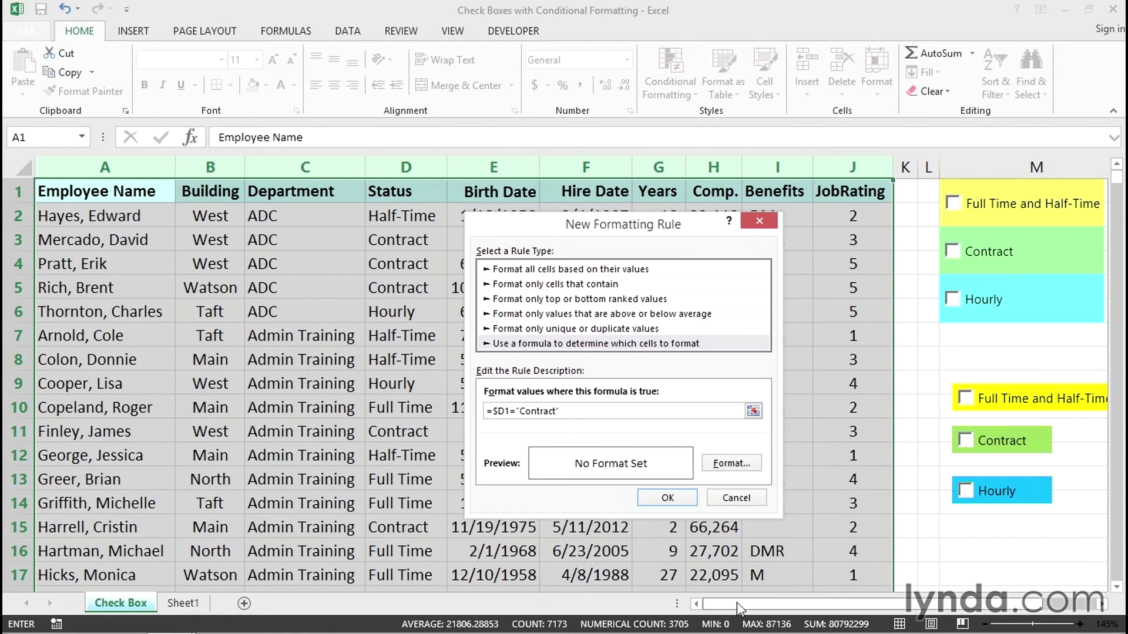
pyautogui.moveTo(736, 603); pyautogui.dragTo(771, 604)
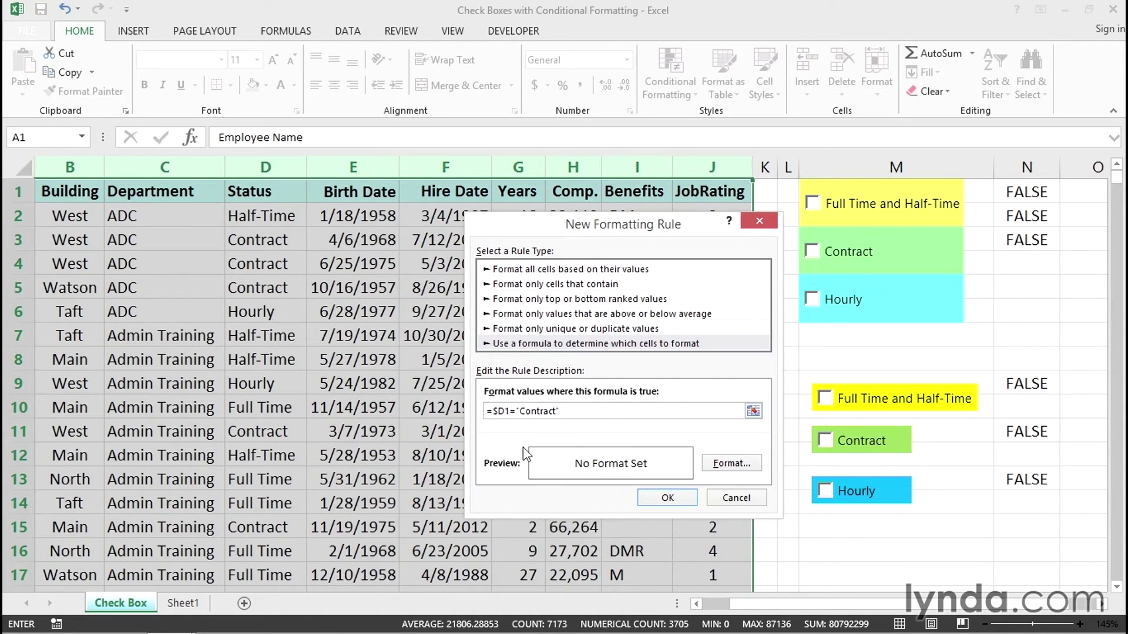
# Change the rule formula to =AND($D1="Contract",$N$11), referencing the Contract box's linked cell N11.
pyautogui.write('AND(')
pyautogui.click(582, 411)
pyautogui.click(1013, 432)
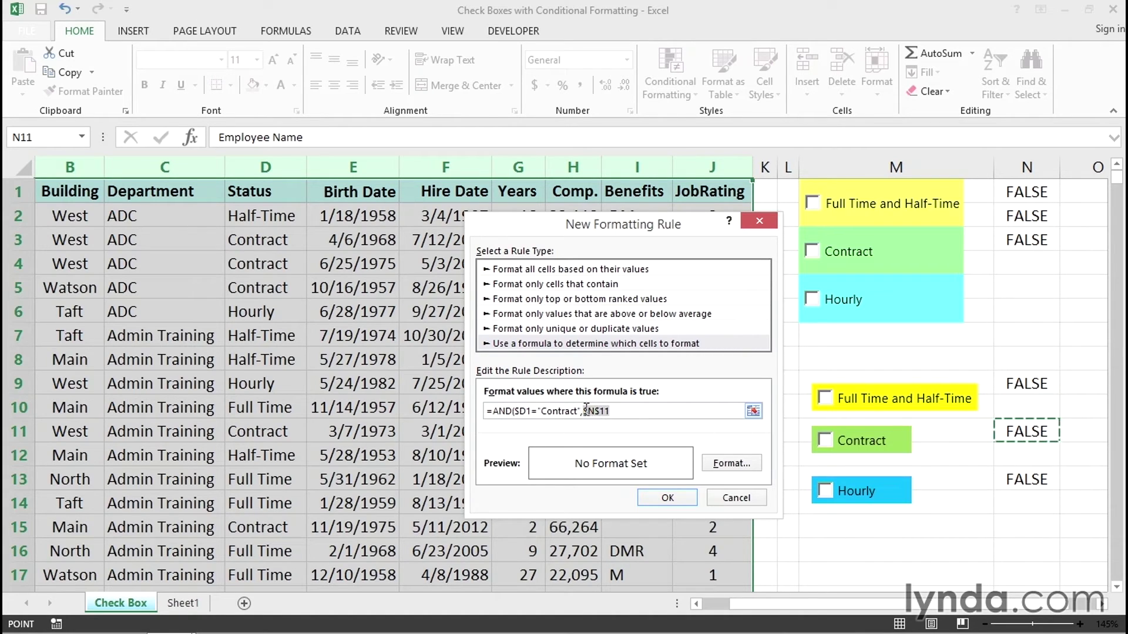
pyautogui.moveTo(583, 411); pyautogui.dragTo(594, 413)
pyautogui.press('F4')
pyautogui.press('F4')
pyautogui.click(610, 411)
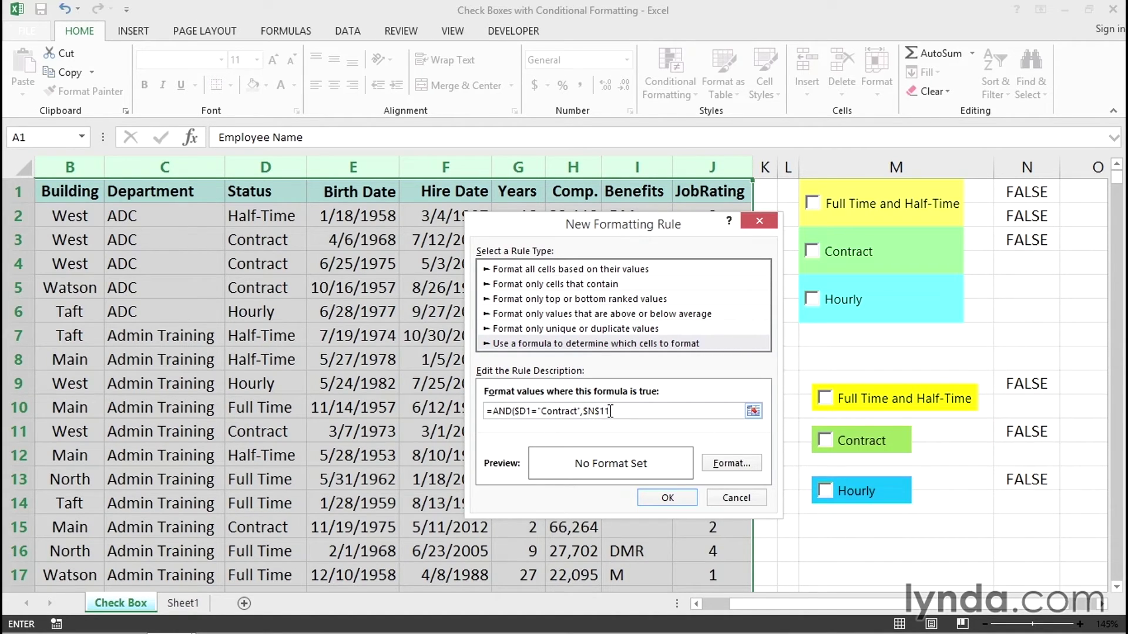
pyautogui.moveTo(609, 412); pyautogui.dragTo(589, 413)
pyautogui.click(608, 411)
pyautogui.press('BackSpace')
pyautogui.moveTo(620, 411); pyautogui.dragTo(470, 412)
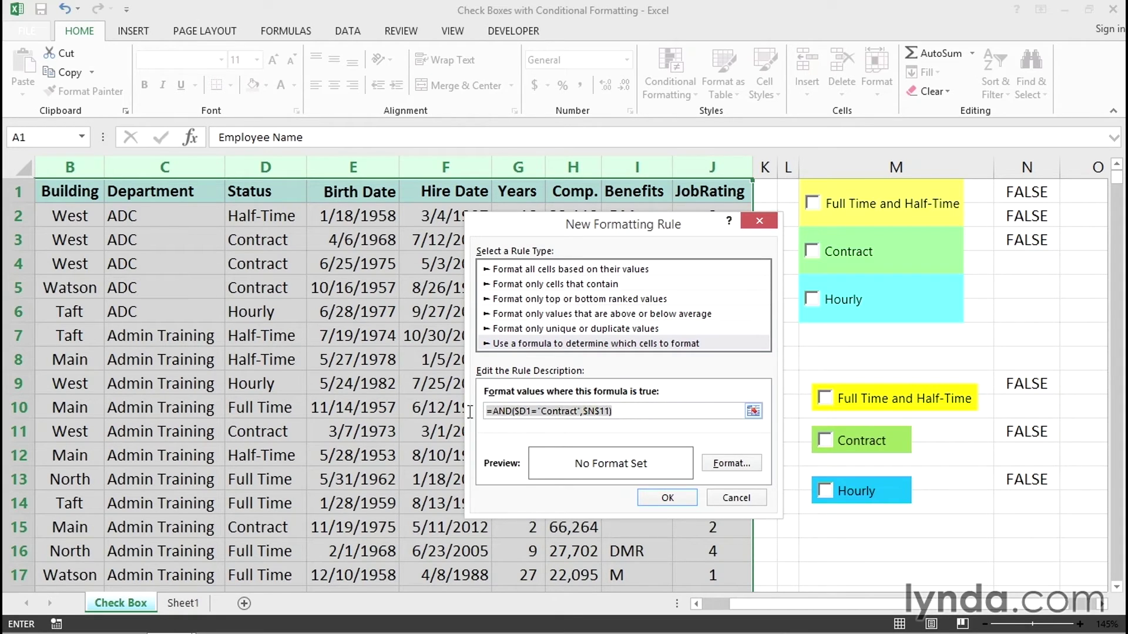
pyautogui.click(728, 464)
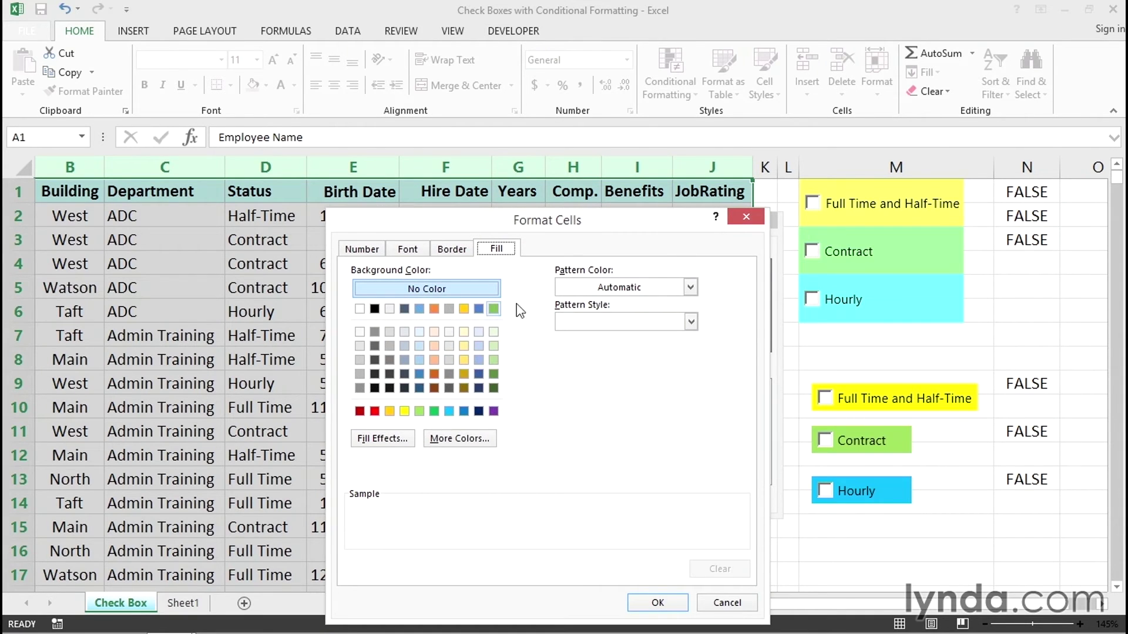
# Give the Contract rule a light green fill and save it.
pyautogui.click(420, 411)
pyautogui.click(649, 602)
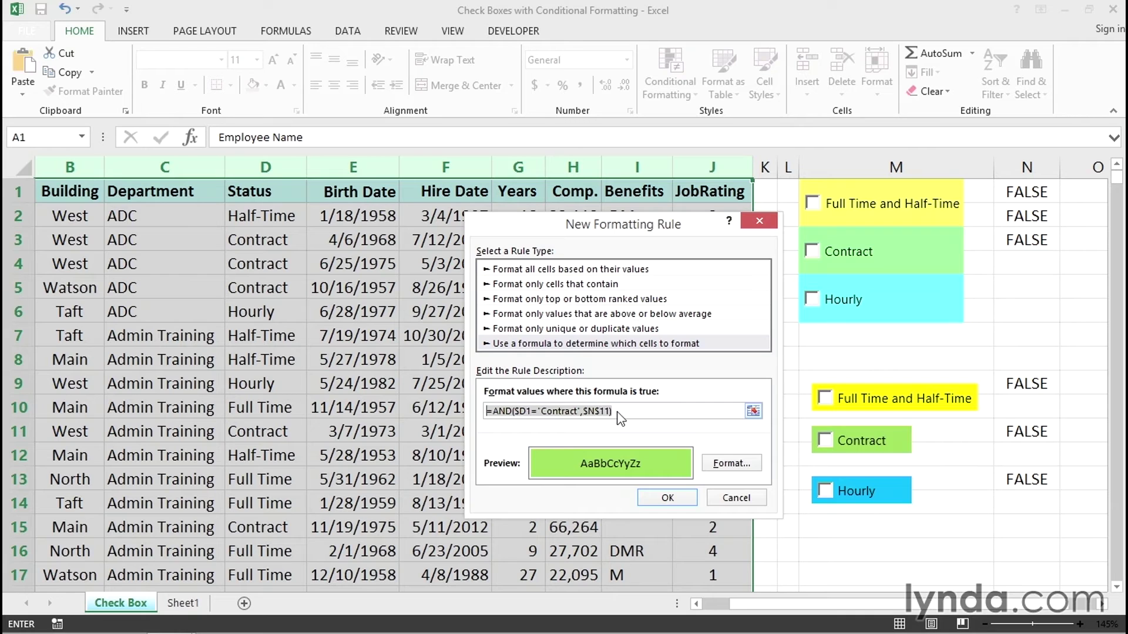
pyautogui.click(667, 498)
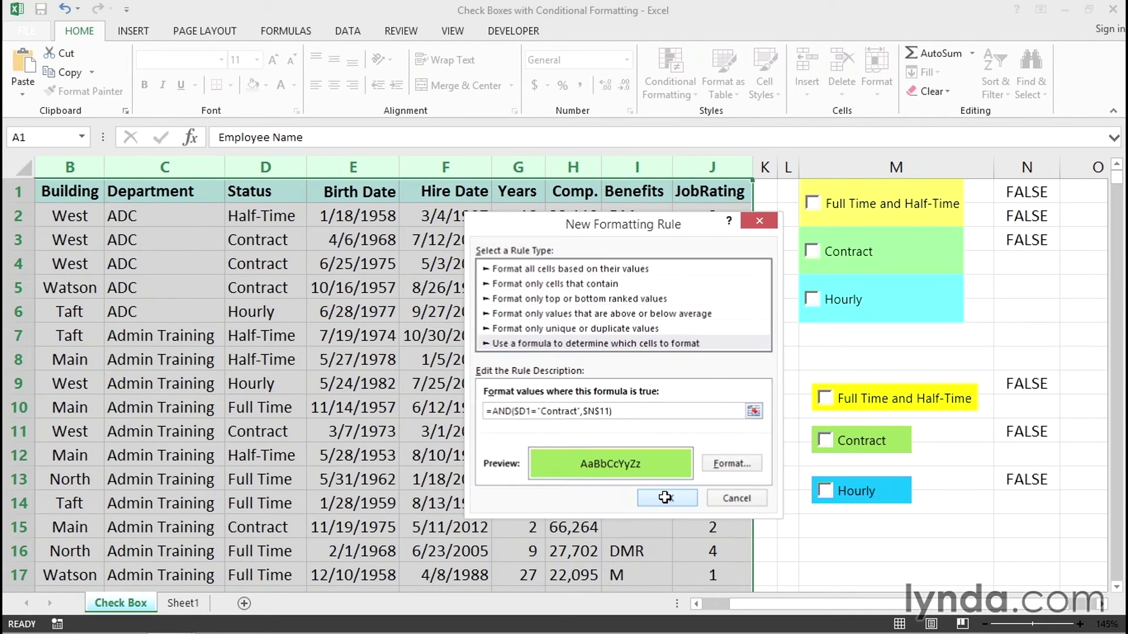
pyautogui.click(867, 551)
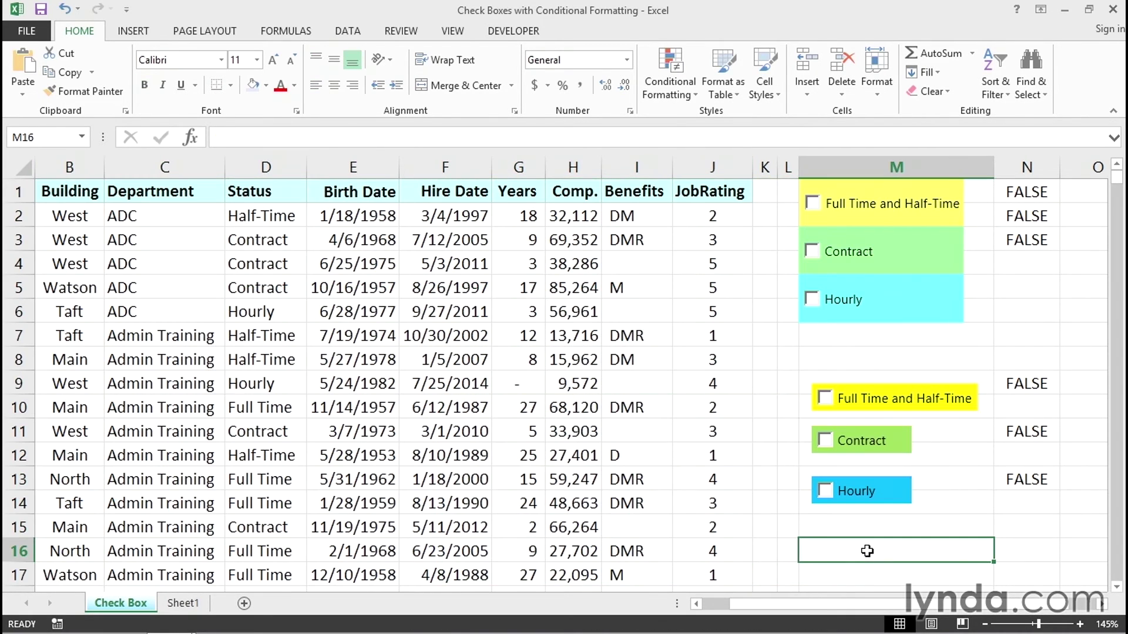
# Test the Contract box, enter the text =AND($D1="Contract",$N$11) in M16, then untick Contract.
pyautogui.click(825, 440)
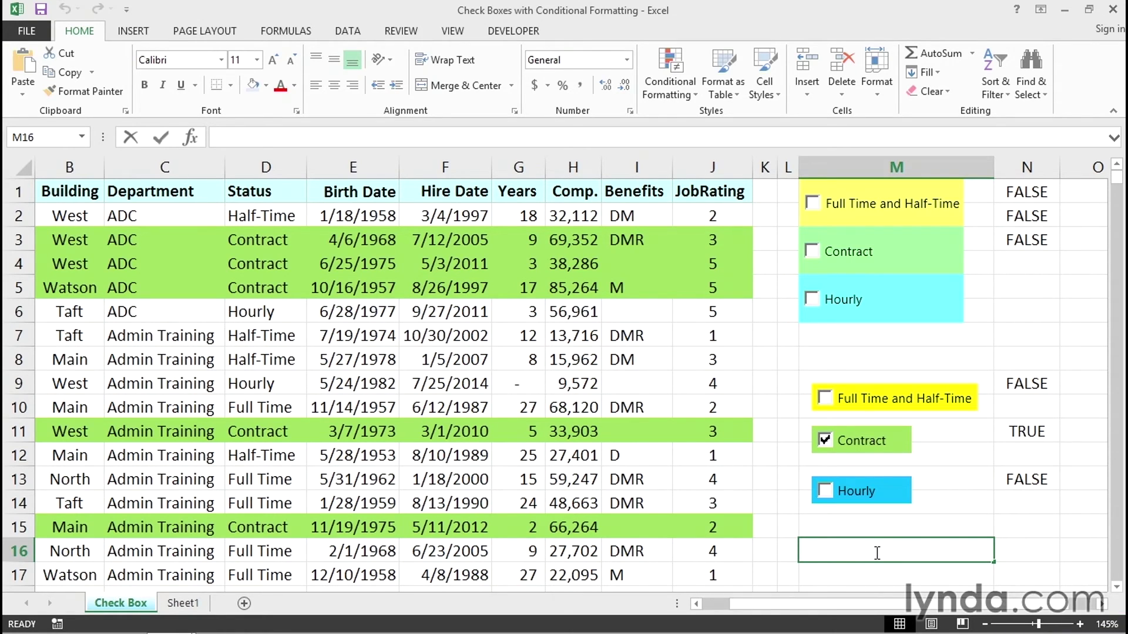
pyautogui.write('=AND($D1="Contract",$N$11)')
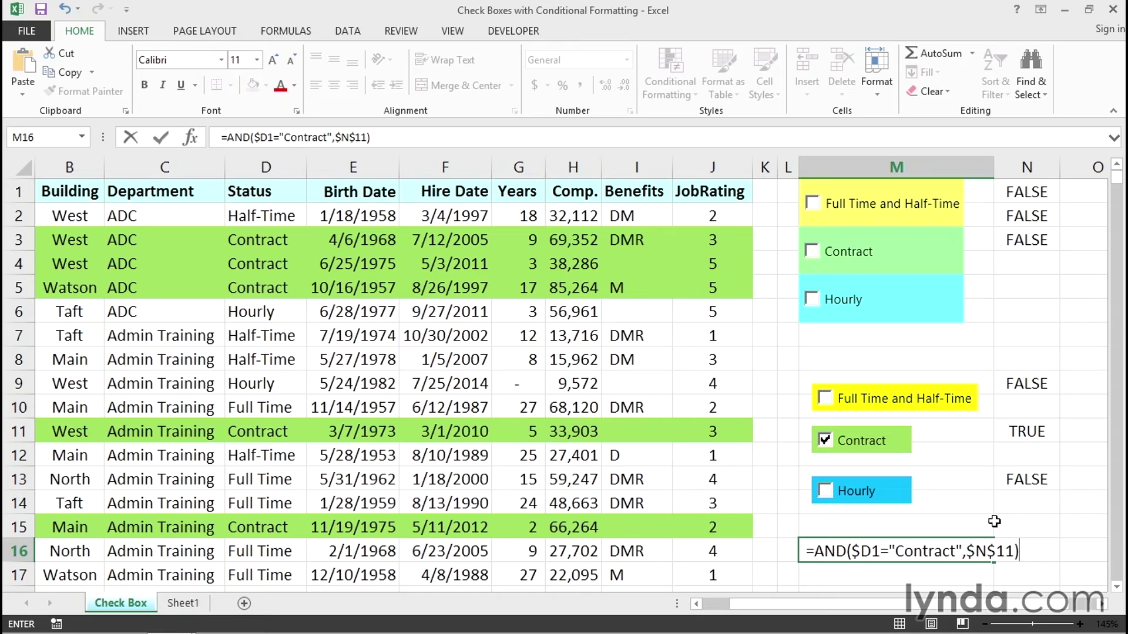
pyautogui.press('Return')
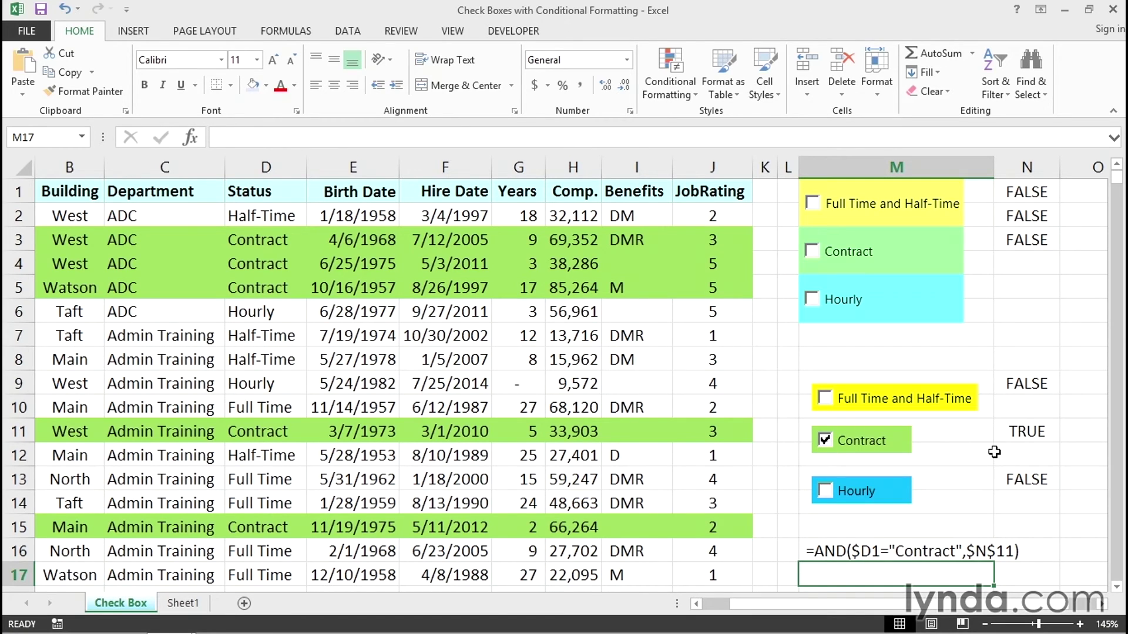
pyautogui.click(825, 442)
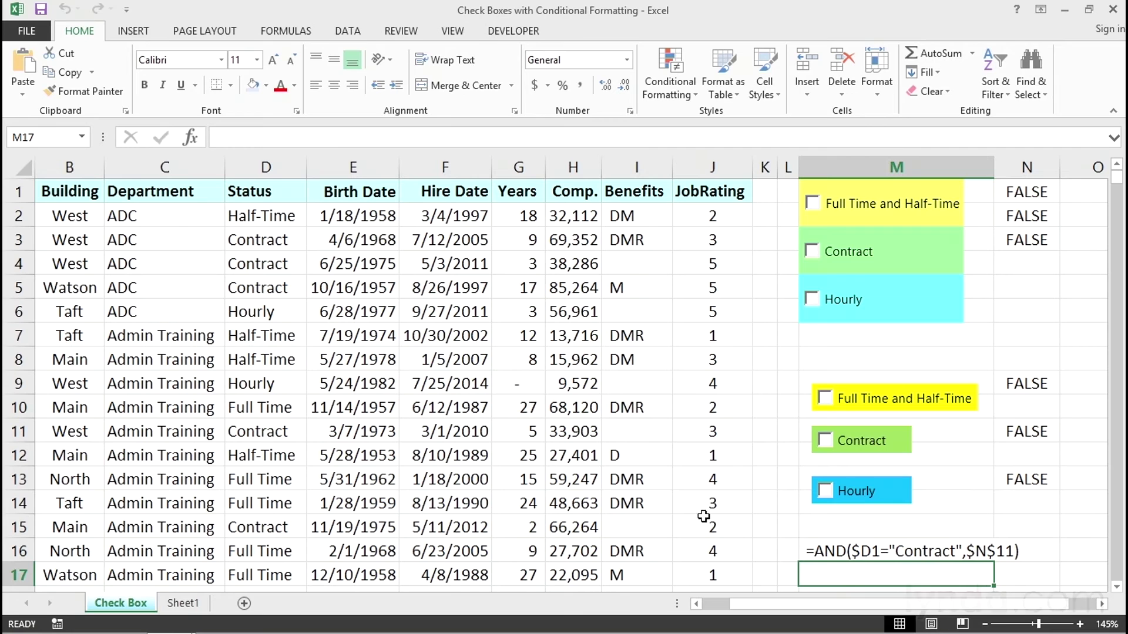
# Select columns A through J and open the Conditional Formatting Rules Manager.
pyautogui.moveTo(1011, 608); pyautogui.dragTo(982, 612)
pyautogui.moveTo(123, 167); pyautogui.dragTo(824, 164)
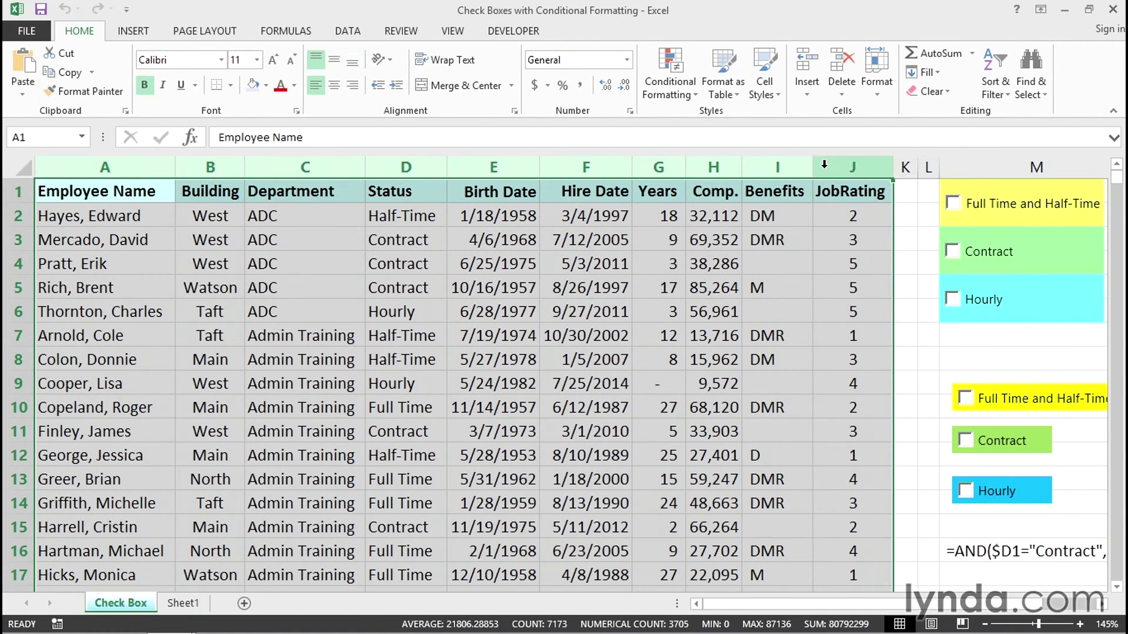
pyautogui.click(668, 68)
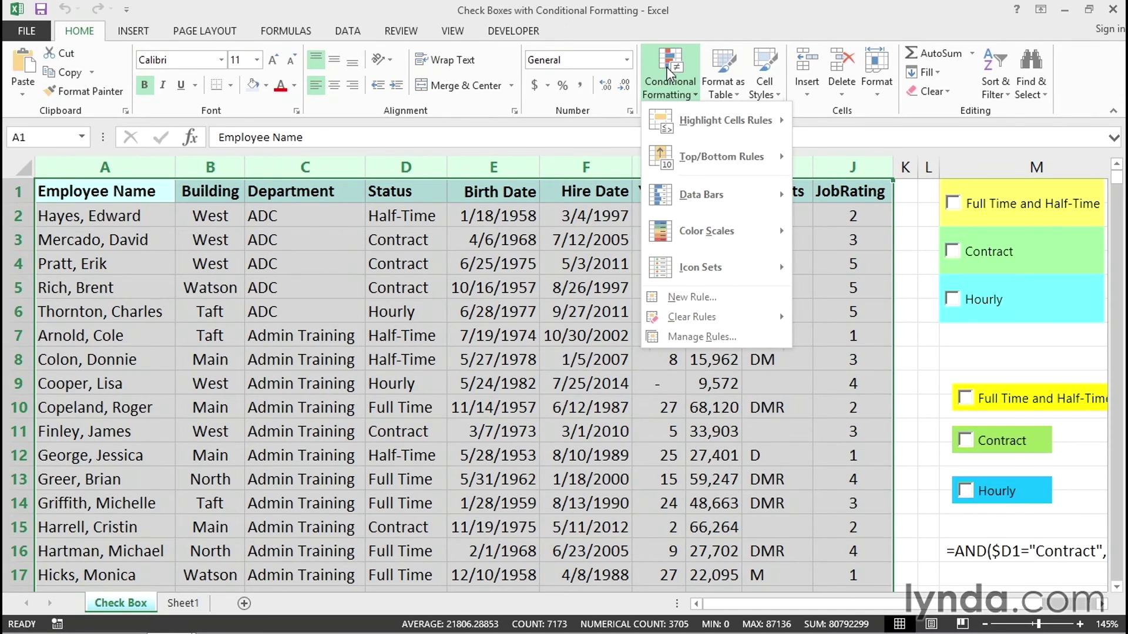
pyautogui.click(703, 337)
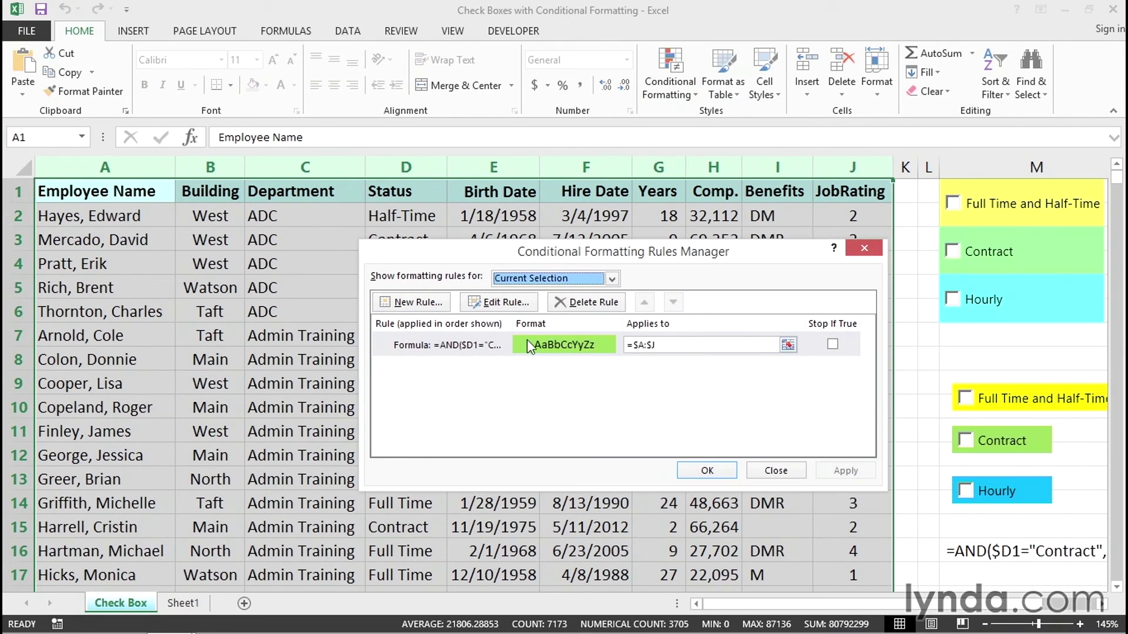
# Copy the Contract rule's formula, keep the rule, and start a new rule.
pyautogui.click(480, 344)
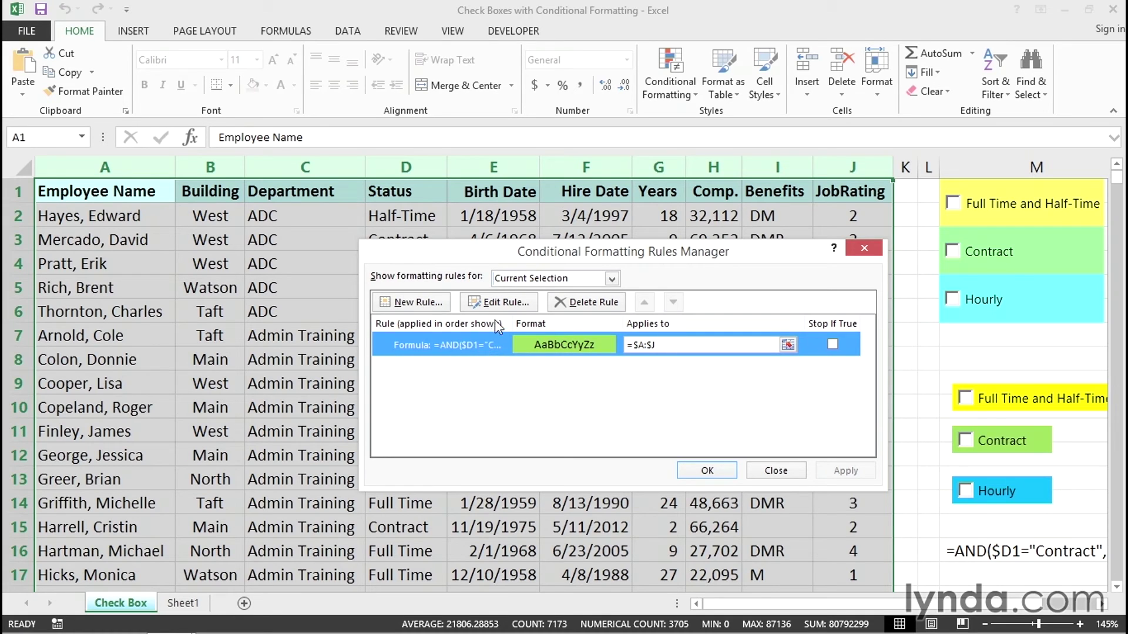
pyautogui.click(498, 302)
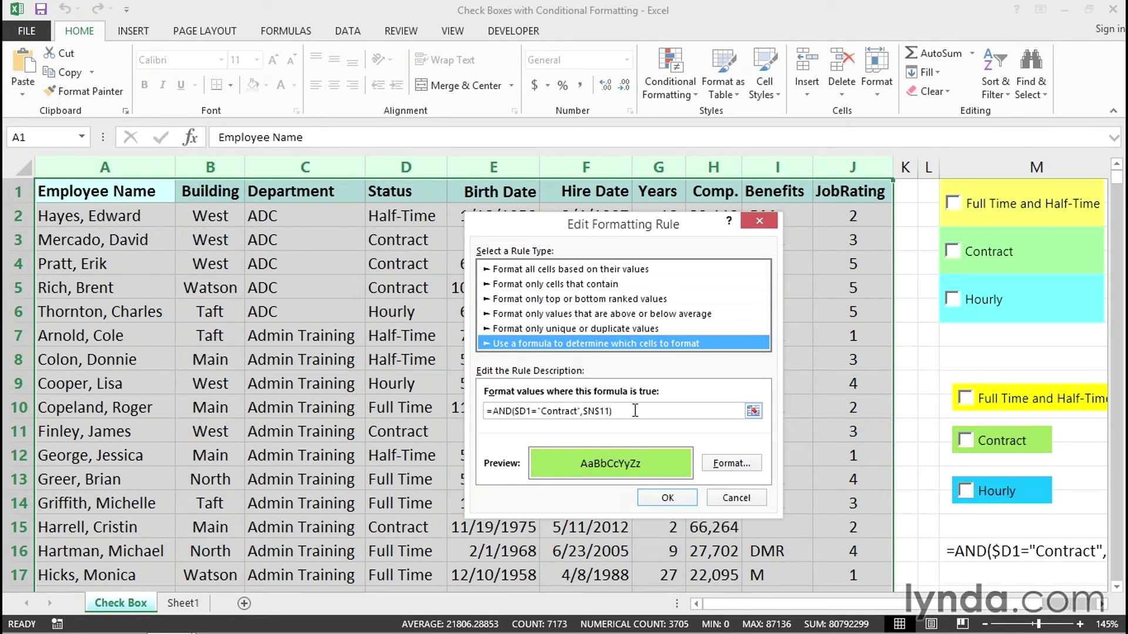
pyautogui.click(482, 414)
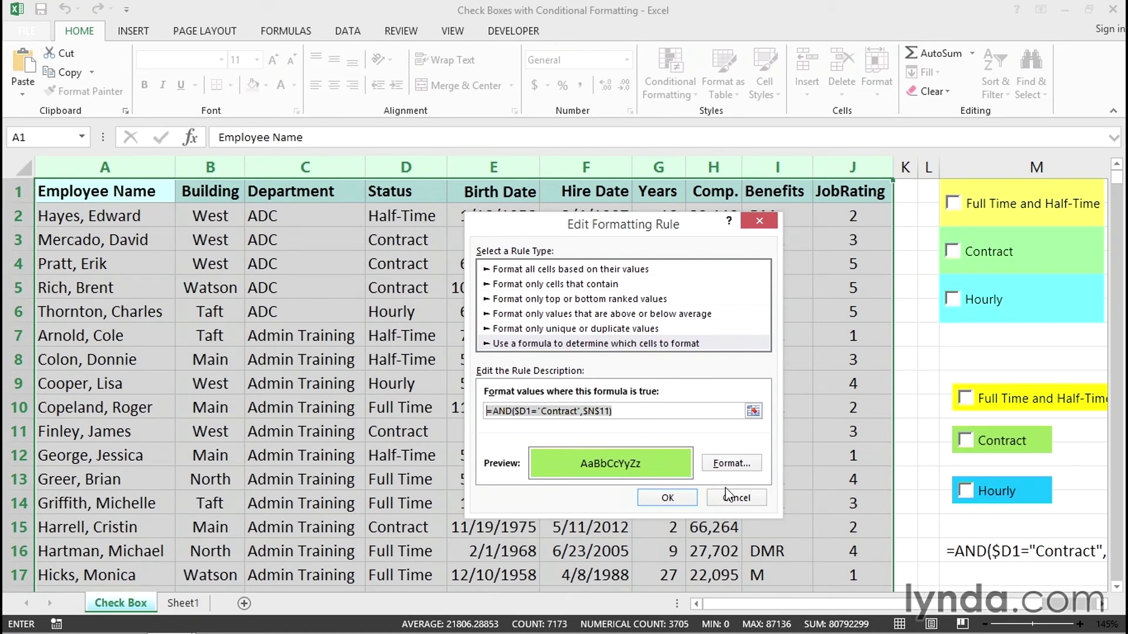
pyautogui.click(676, 499)
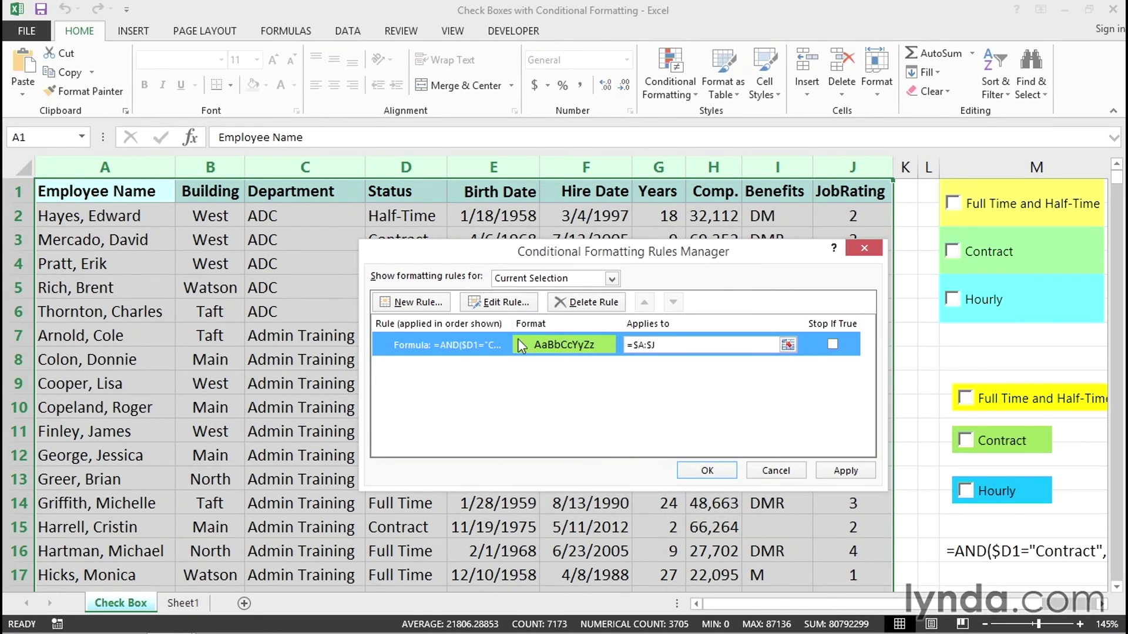
pyautogui.click(414, 302)
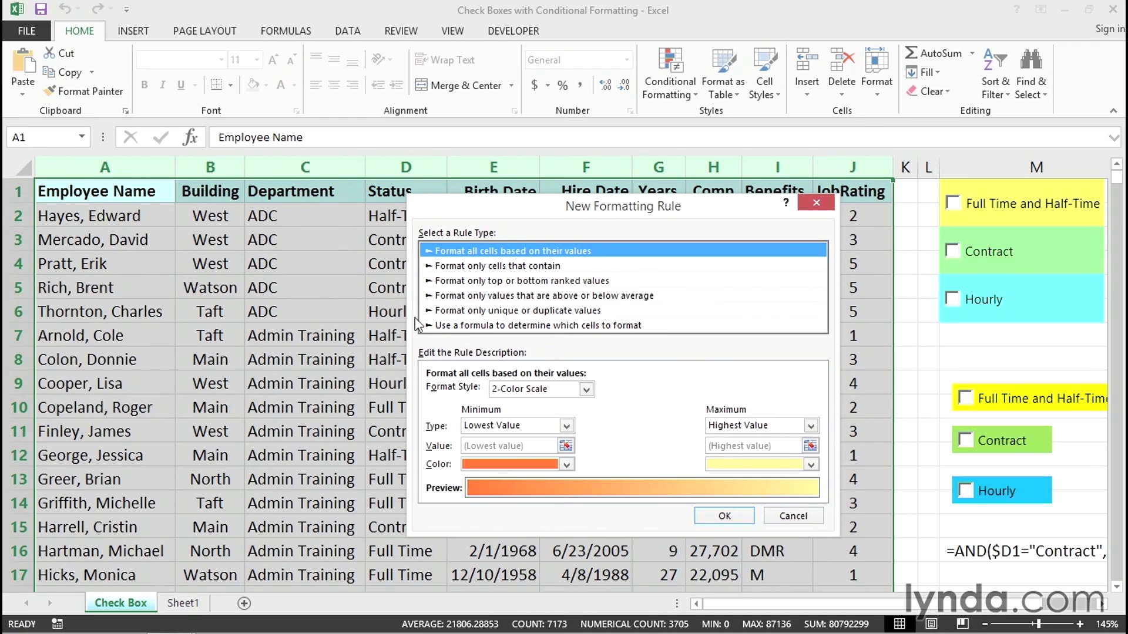
# Enter the formula-based rule =AND($D1="Hourly",$N$13) by editing the pasted Contract formula.
pyautogui.click(448, 325)
pyautogui.click(555, 392)
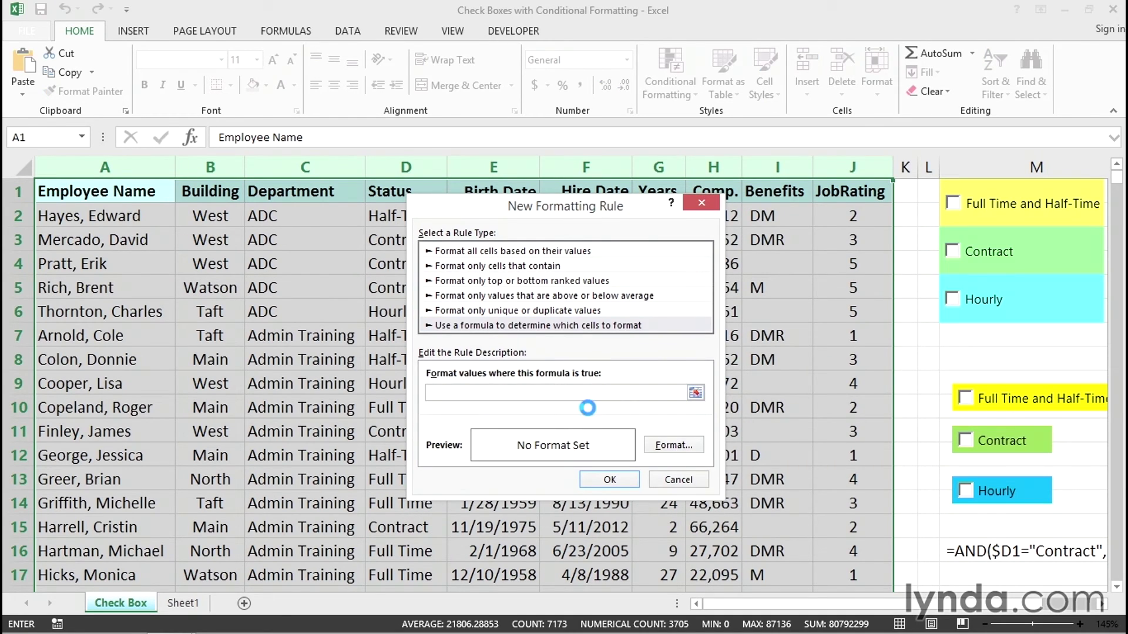
pyautogui.write('=AND($D1="Contract",$N$11)')
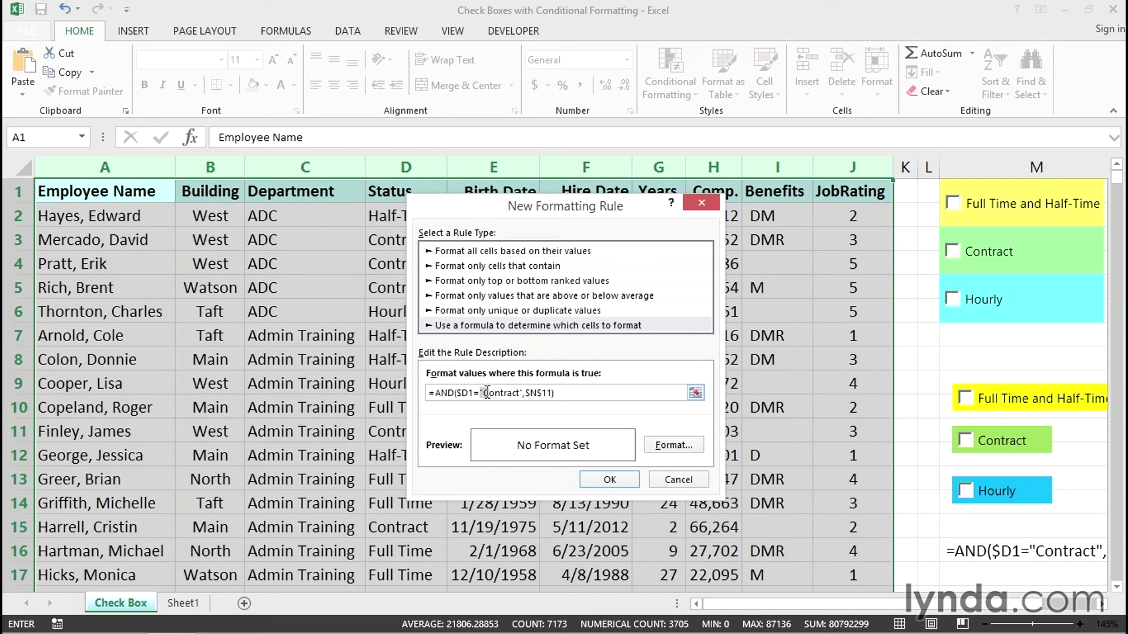
pyautogui.moveTo(485, 391); pyautogui.dragTo(522, 392)
pyautogui.write('Hourly')
pyautogui.moveTo(544, 392); pyautogui.dragTo(531, 394)
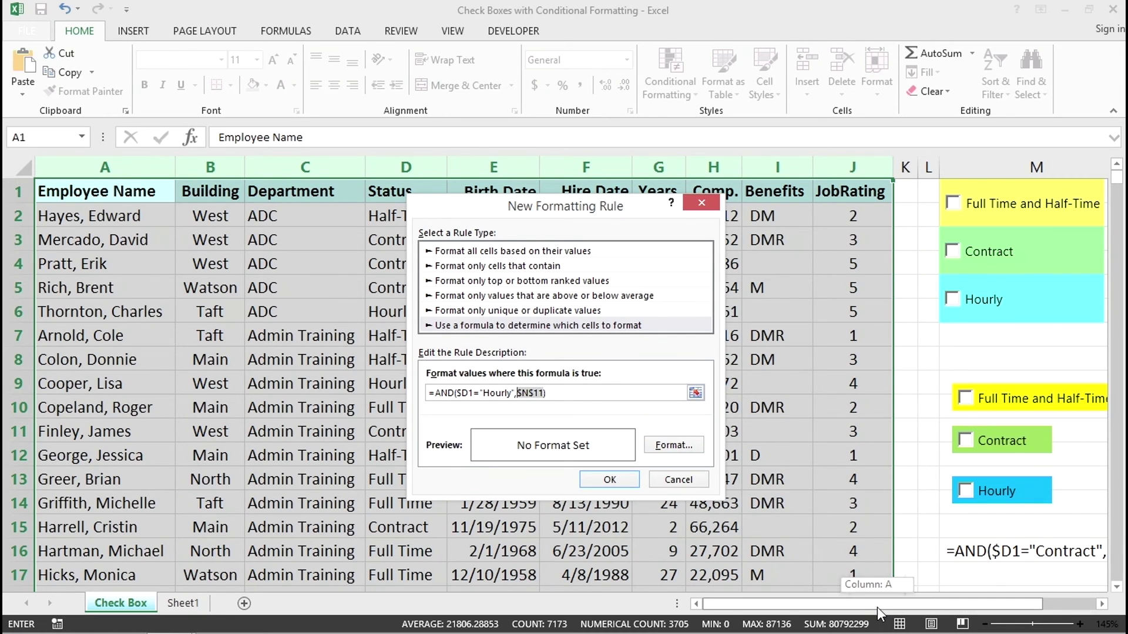
pyautogui.moveTo(876, 608); pyautogui.dragTo(925, 608)
pyautogui.click(957, 479)
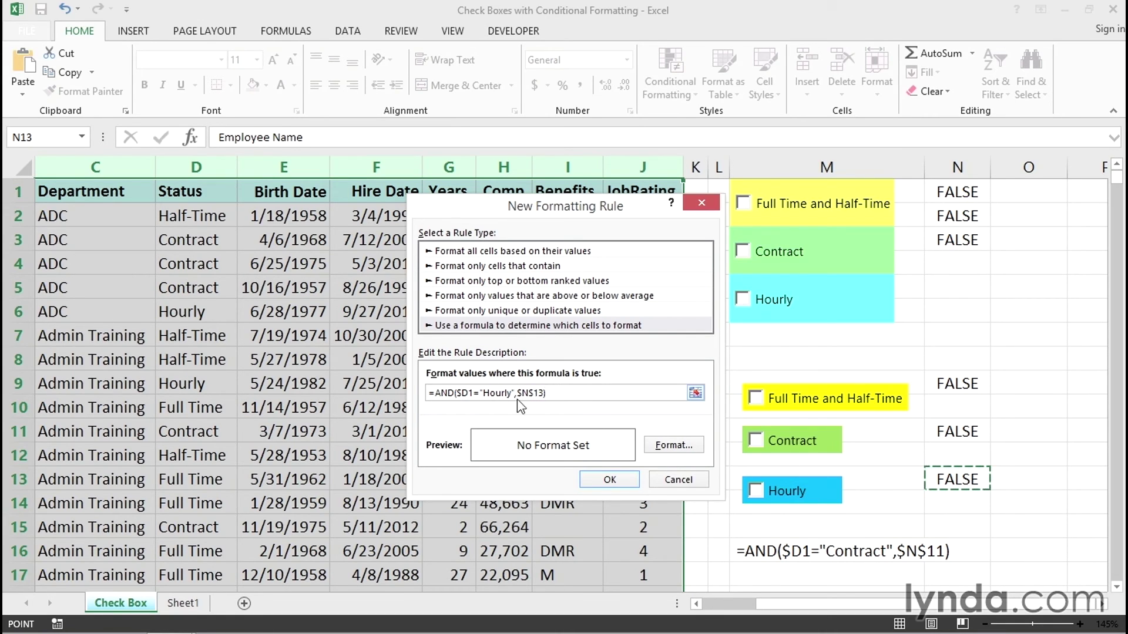
pyautogui.write(')')
# Give the Hourly rule a cyan fill and save it.
pyautogui.click(662, 446)
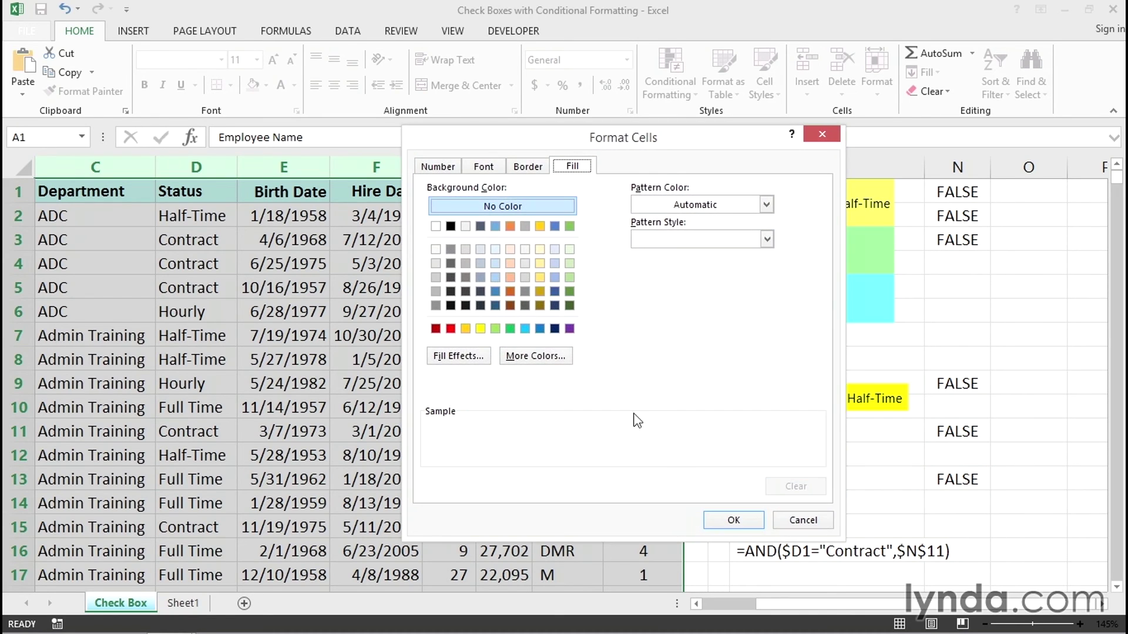
pyautogui.click(525, 329)
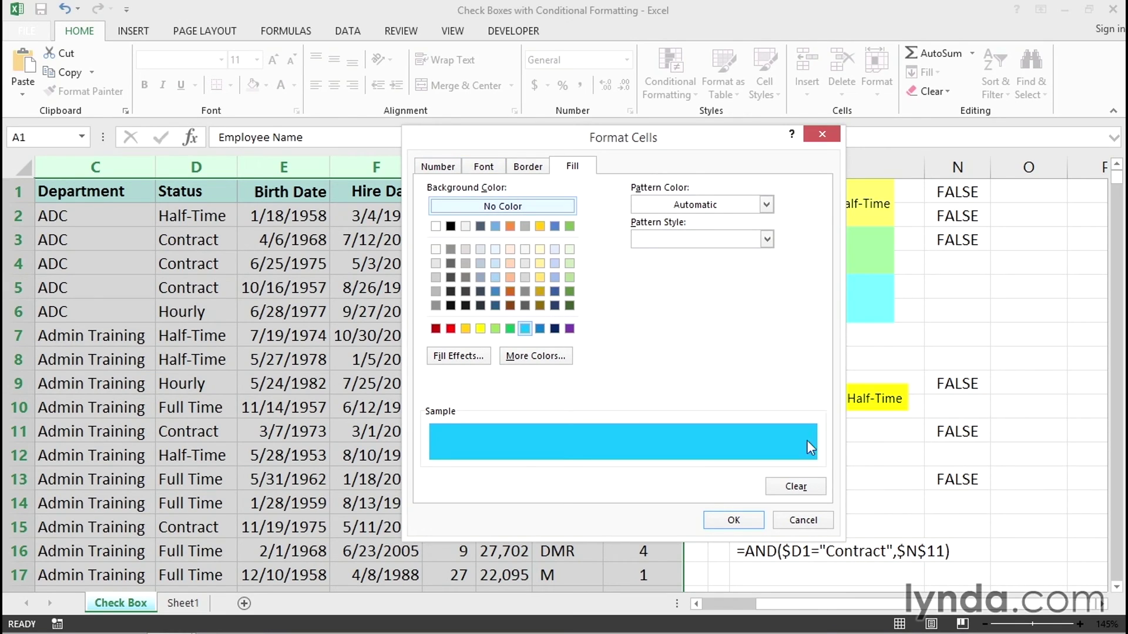
pyautogui.click(734, 523)
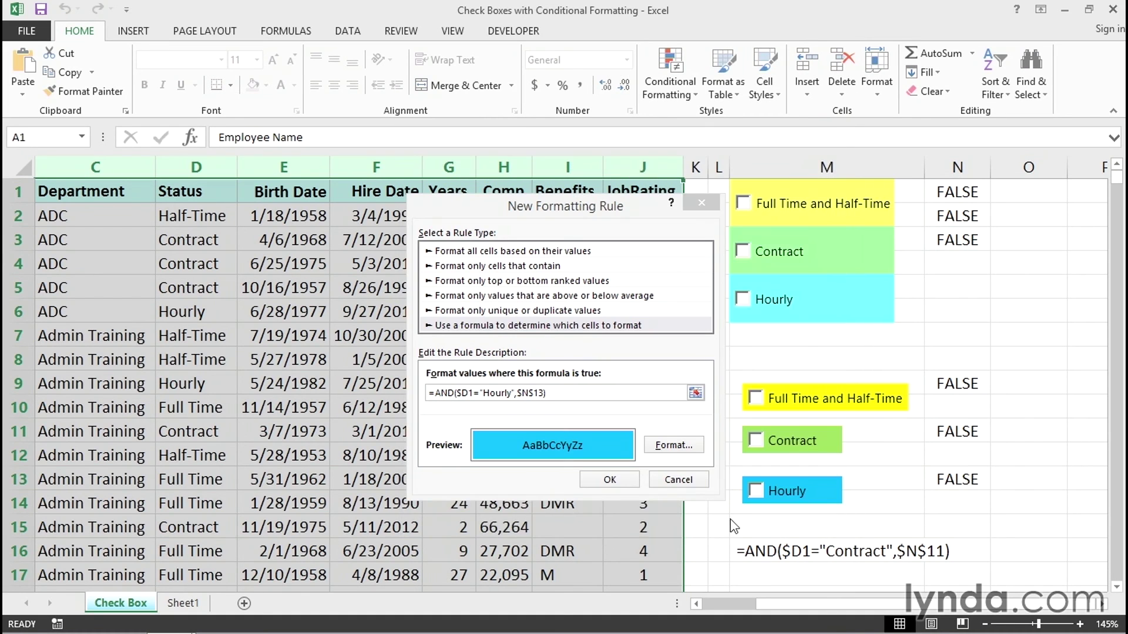
pyautogui.click(610, 480)
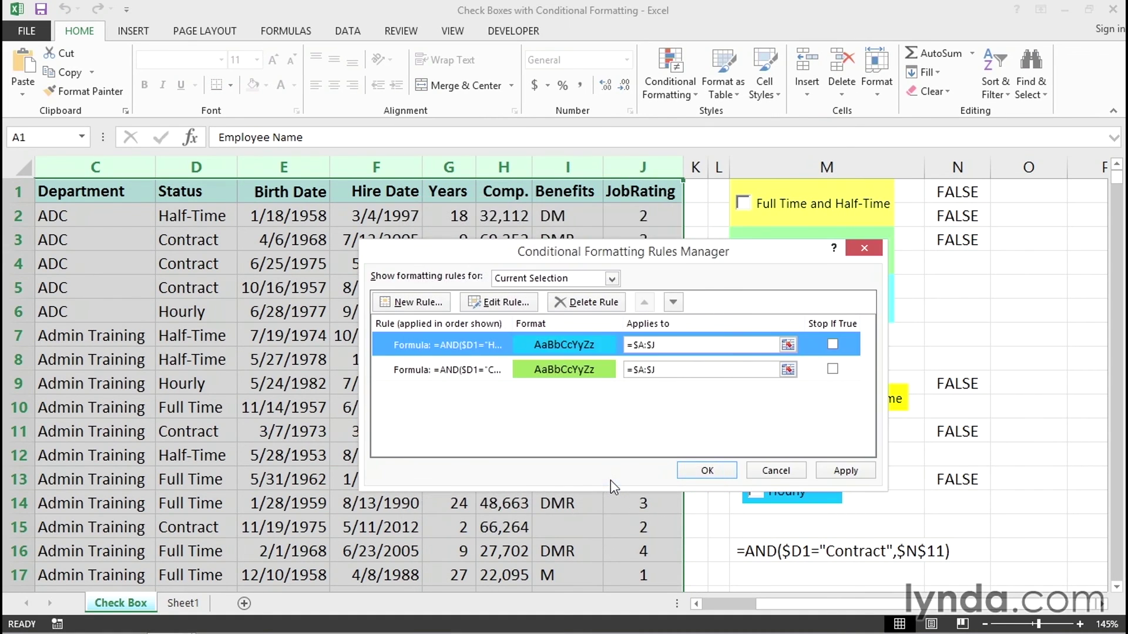
# Apply both rules, then tick Hourly and Contract so their rows turn cyan and green.
pyautogui.click(707, 471)
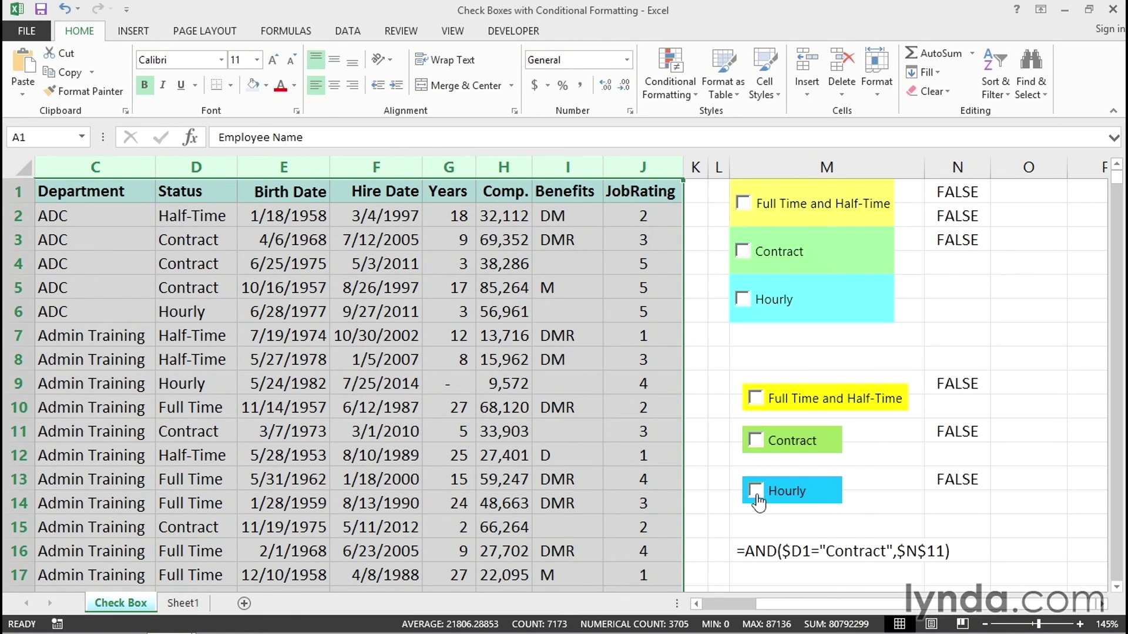
pyautogui.click(756, 492)
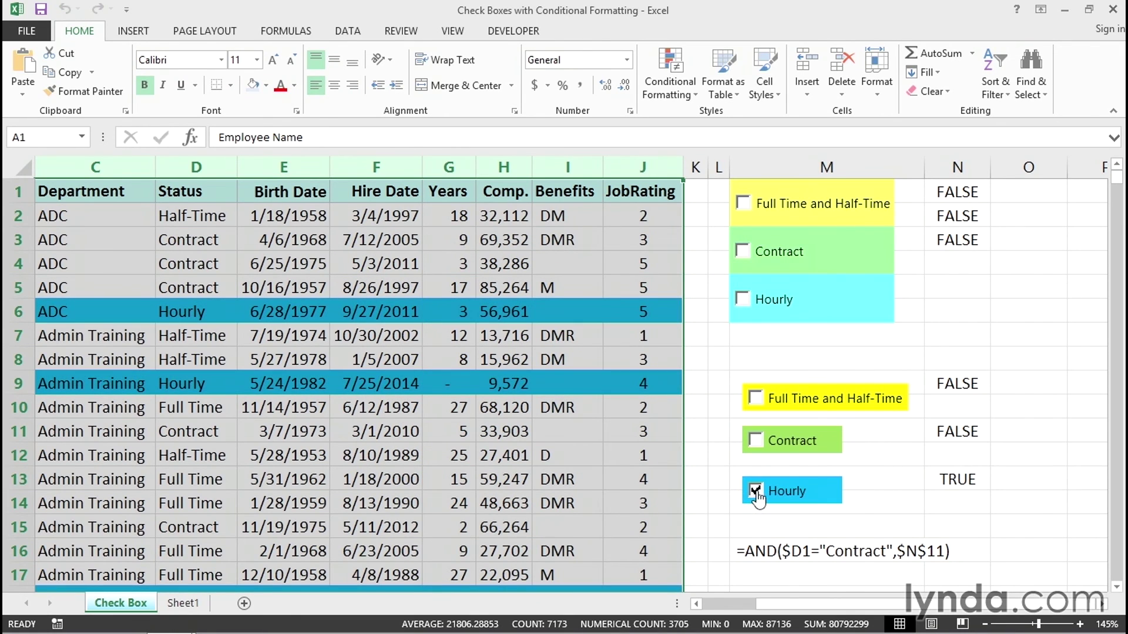
pyautogui.click(881, 508)
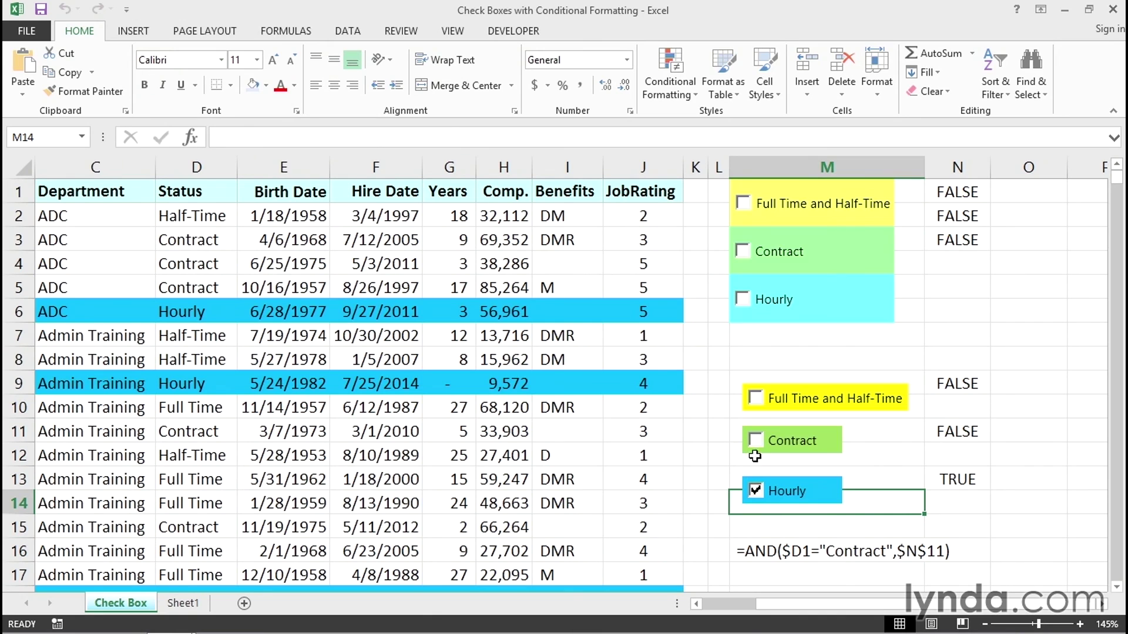
pyautogui.click(756, 442)
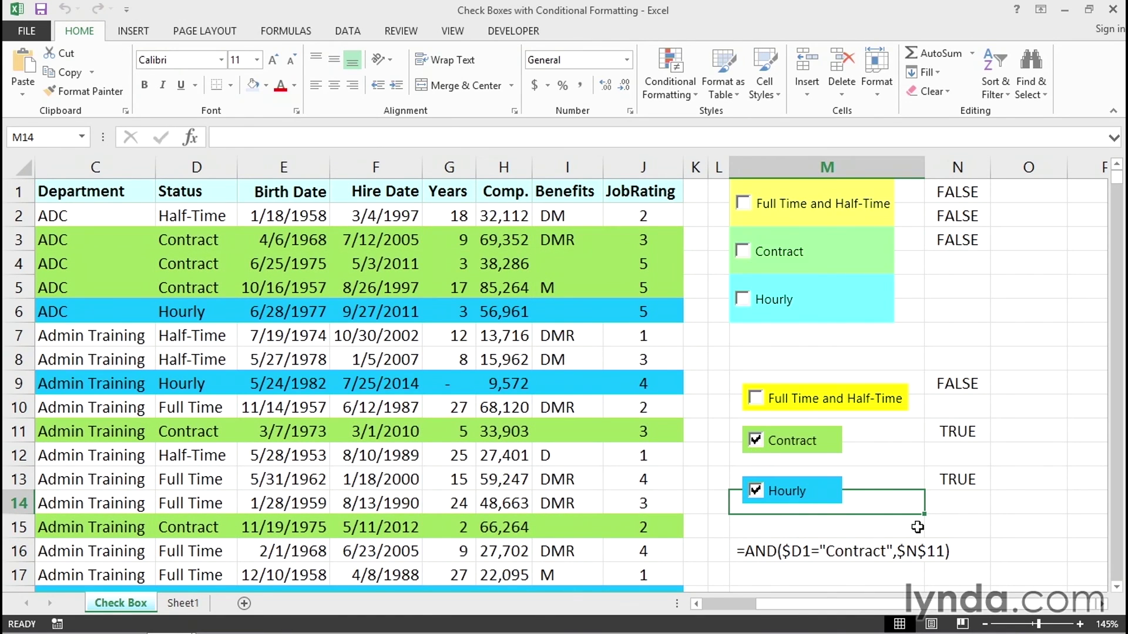
pyautogui.click(1016, 524)
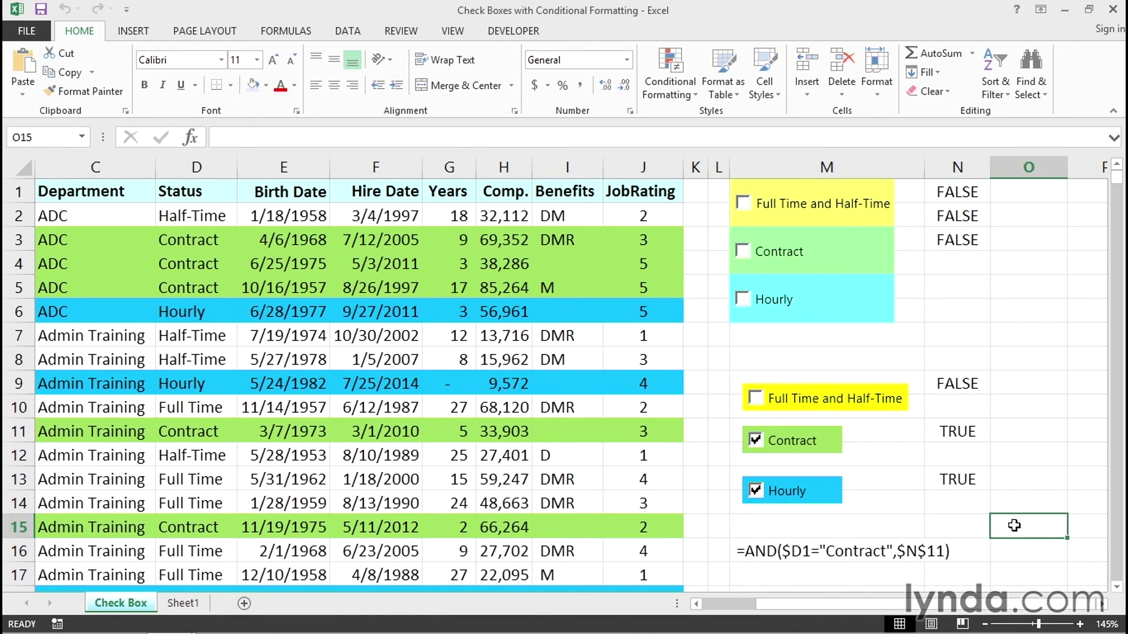
pyautogui.click(807, 542)
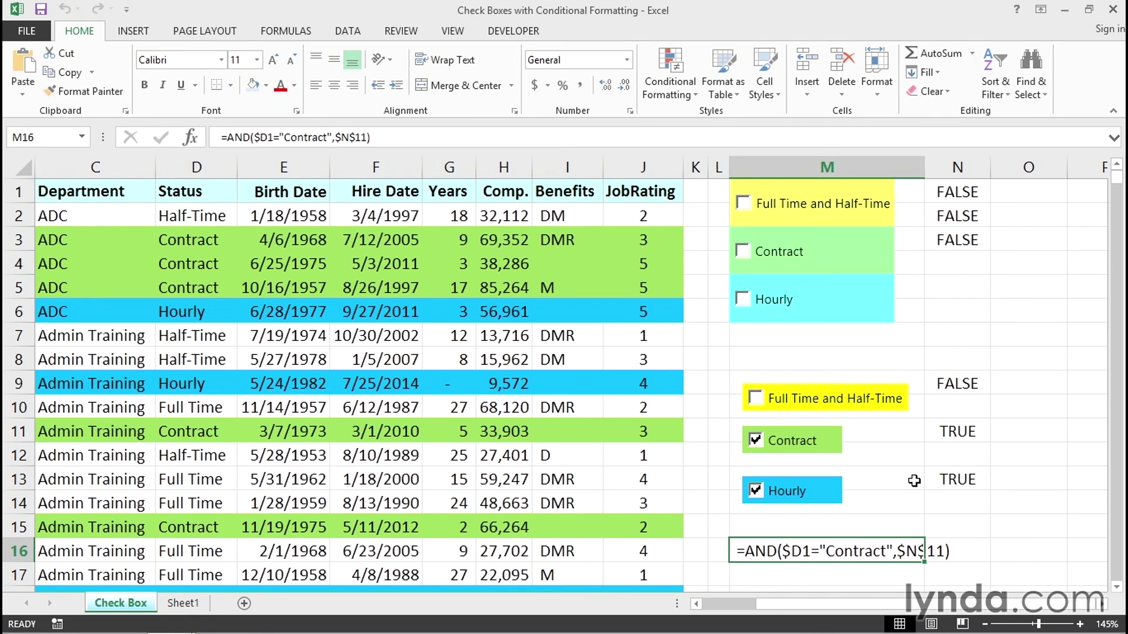
pyautogui.click(1032, 516)
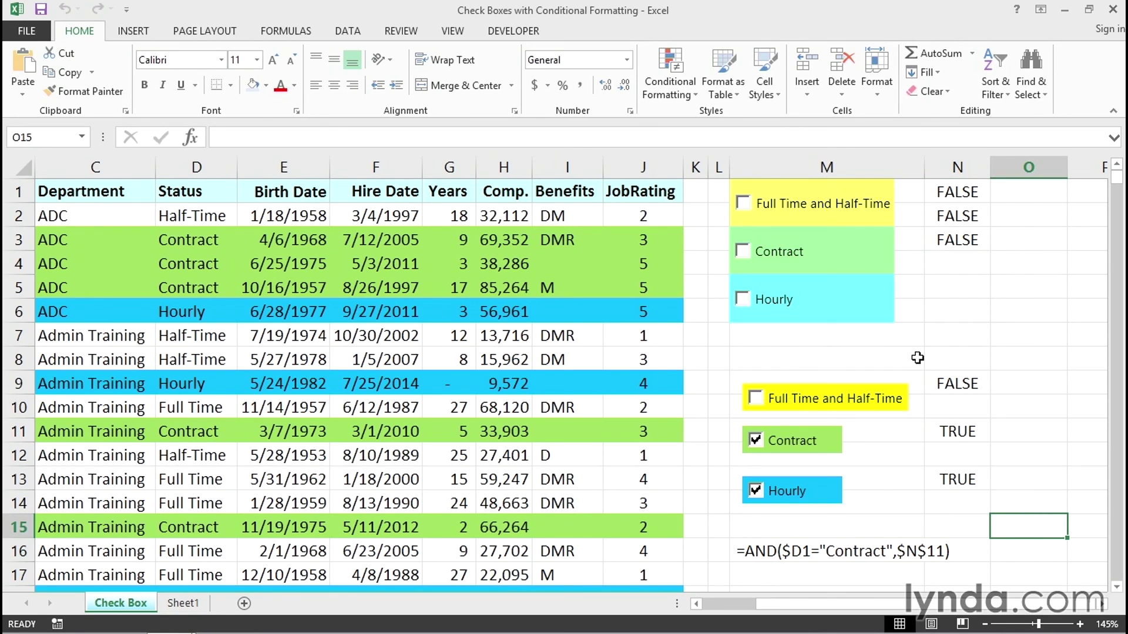
# Move the Full Time and Half-Time check box into row 9 beside N9 and enlarge it.
pyautogui.keyDown('ctrl'); pyautogui.click(840, 404); pyautogui.keyUp('ctrl')
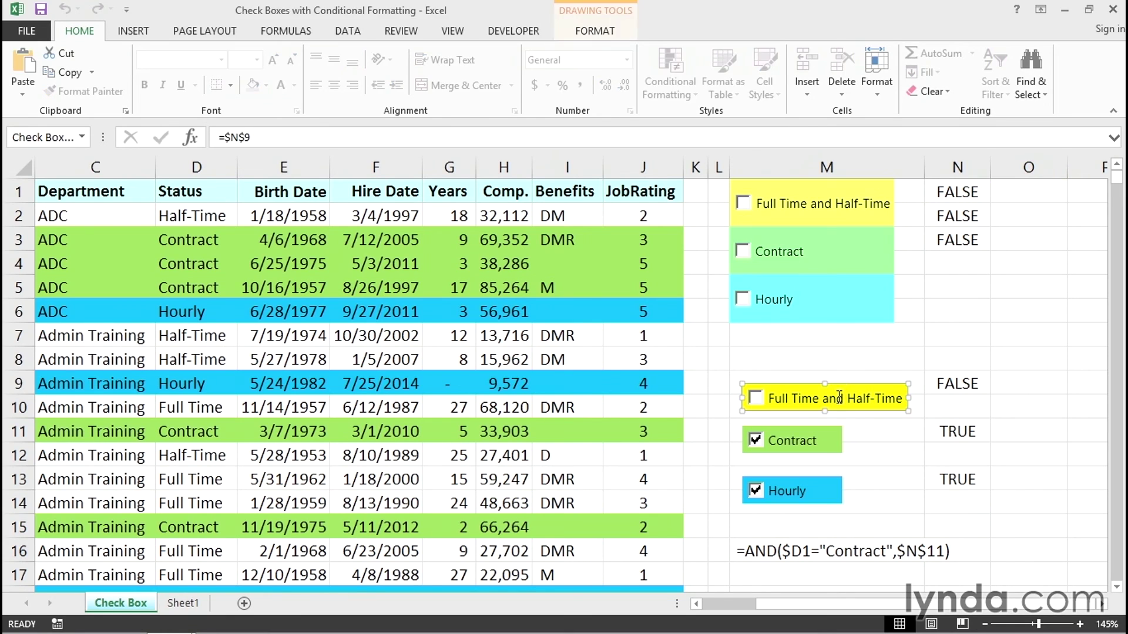
pyautogui.moveTo(846, 385); pyautogui.dragTo(835, 370)
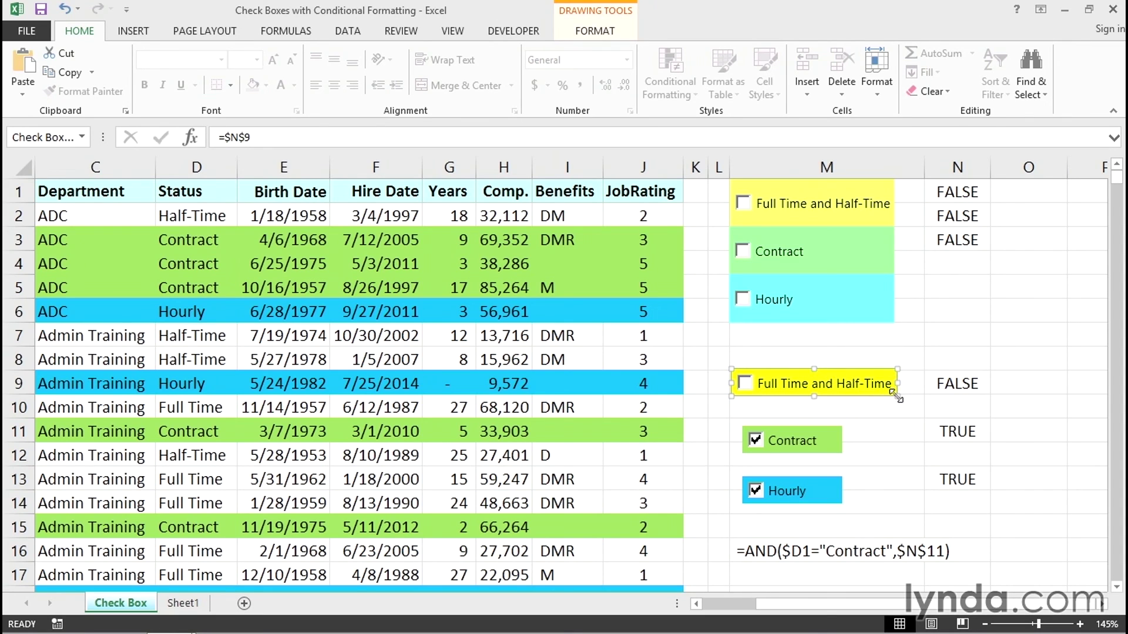
pyautogui.moveTo(897, 396); pyautogui.dragTo(924, 419)
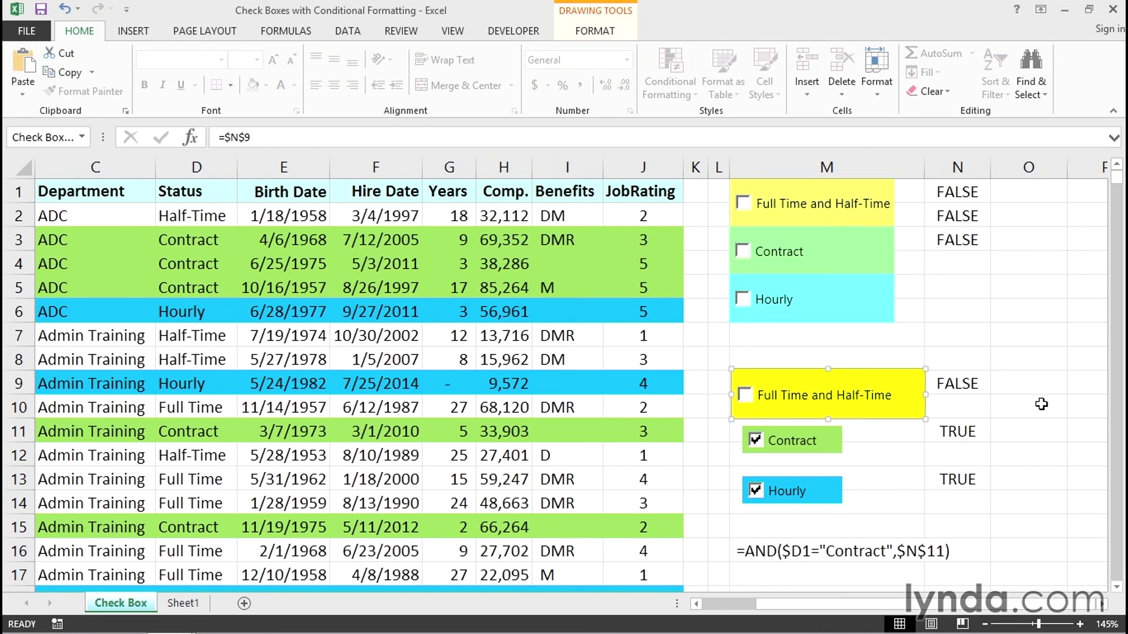
pyautogui.click(1026, 358)
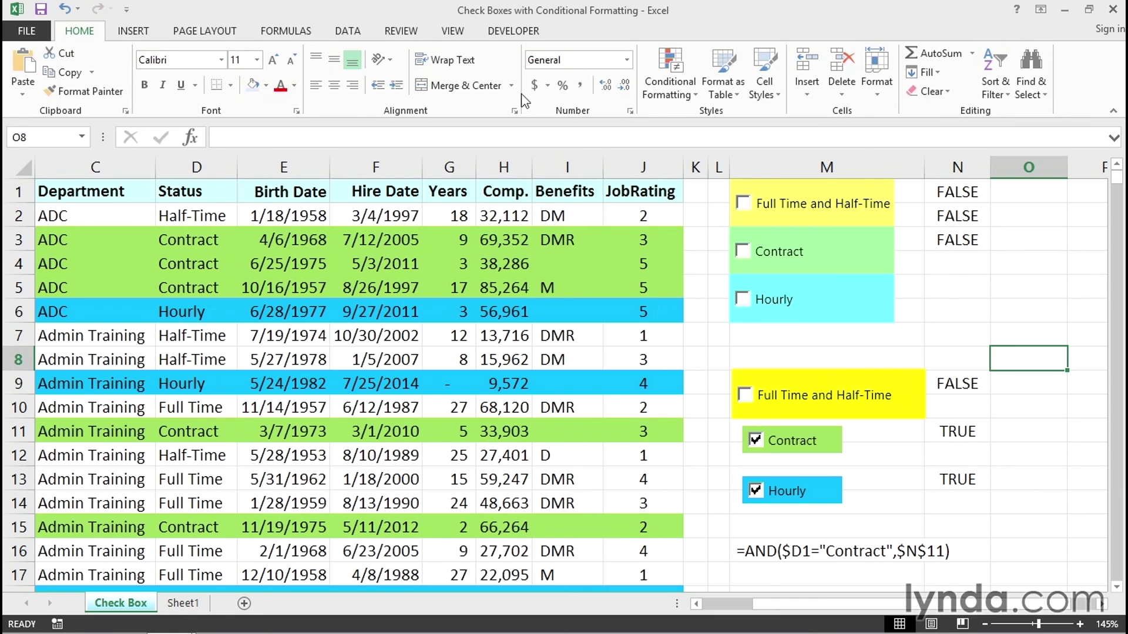
# Show the Developer tab and view the Form Controls list under Insert without adding one.
pyautogui.click(516, 31)
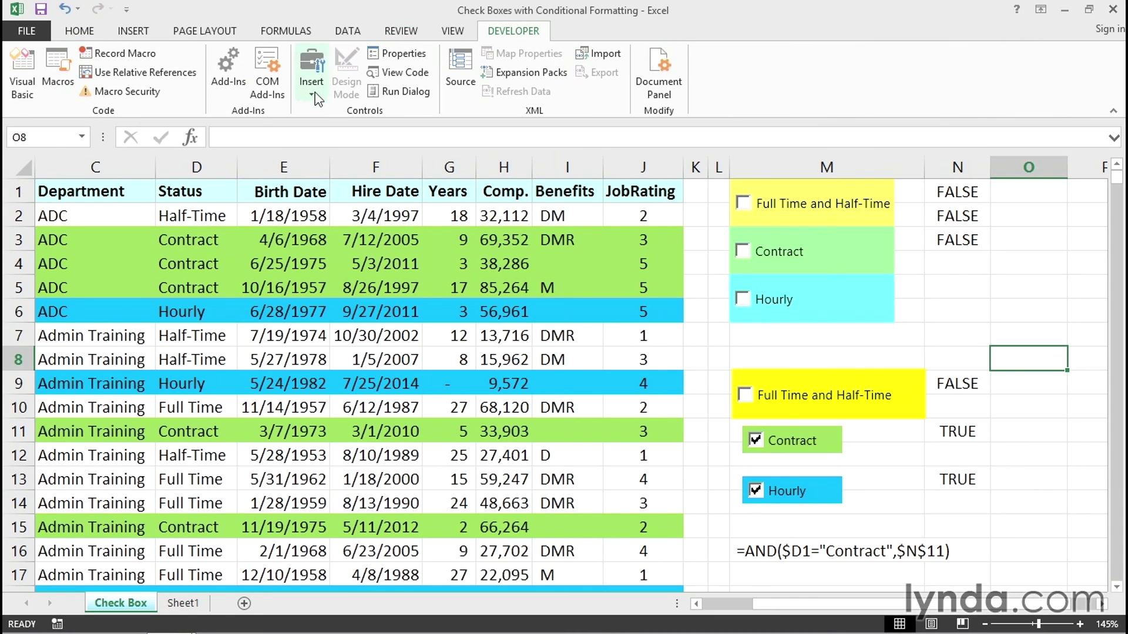
pyautogui.click(311, 74)
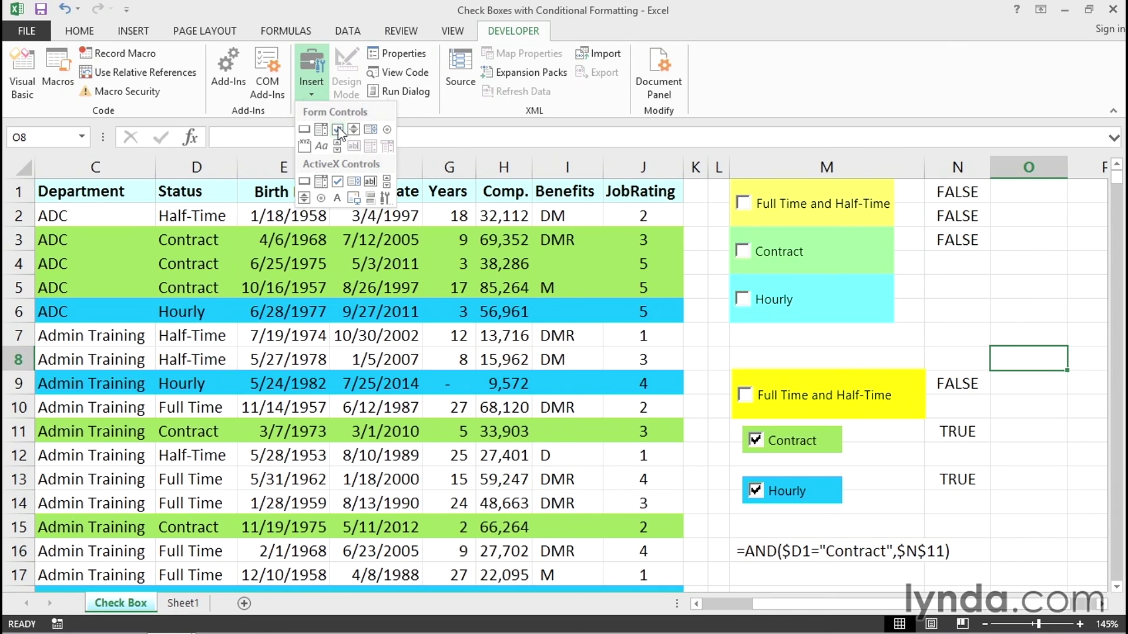
pyautogui.click(586, 34)
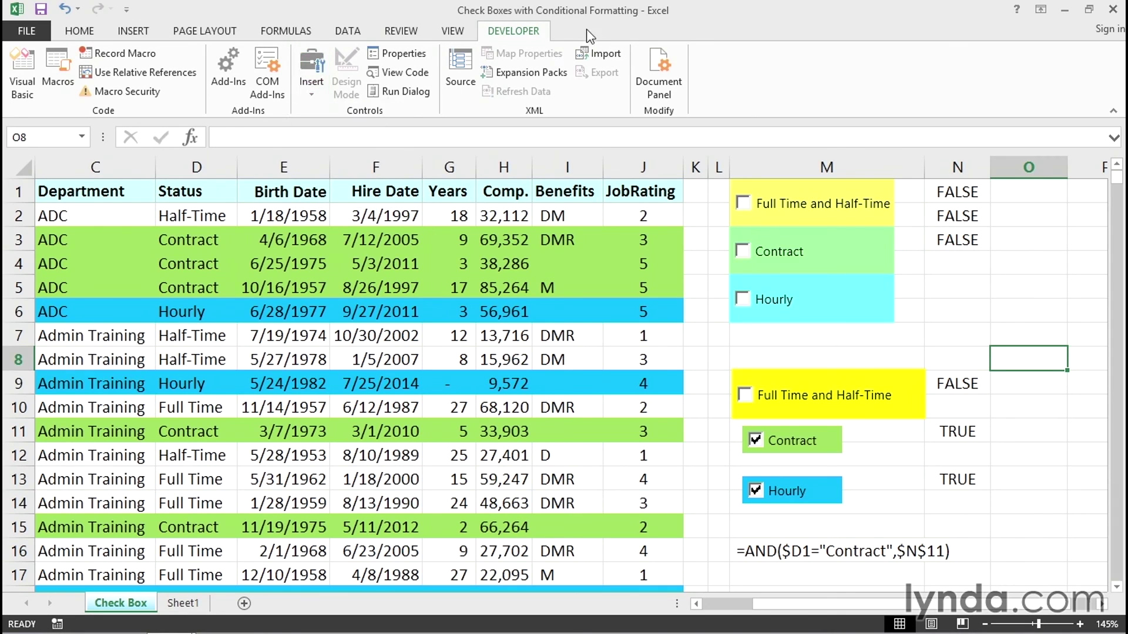